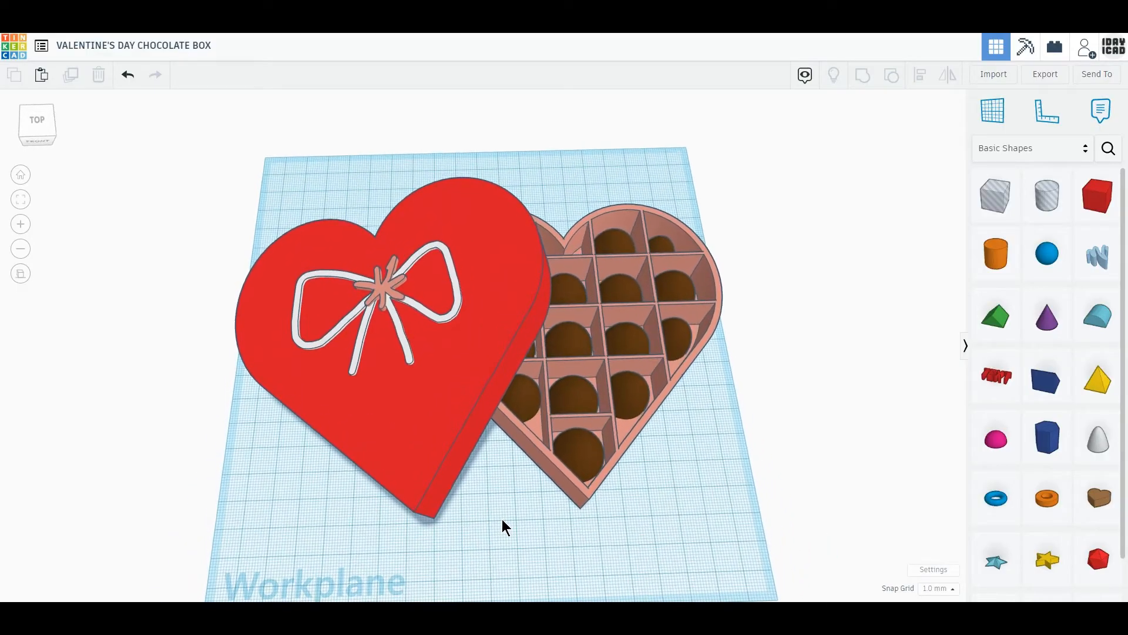
scroll(499, 520, "up", 2)
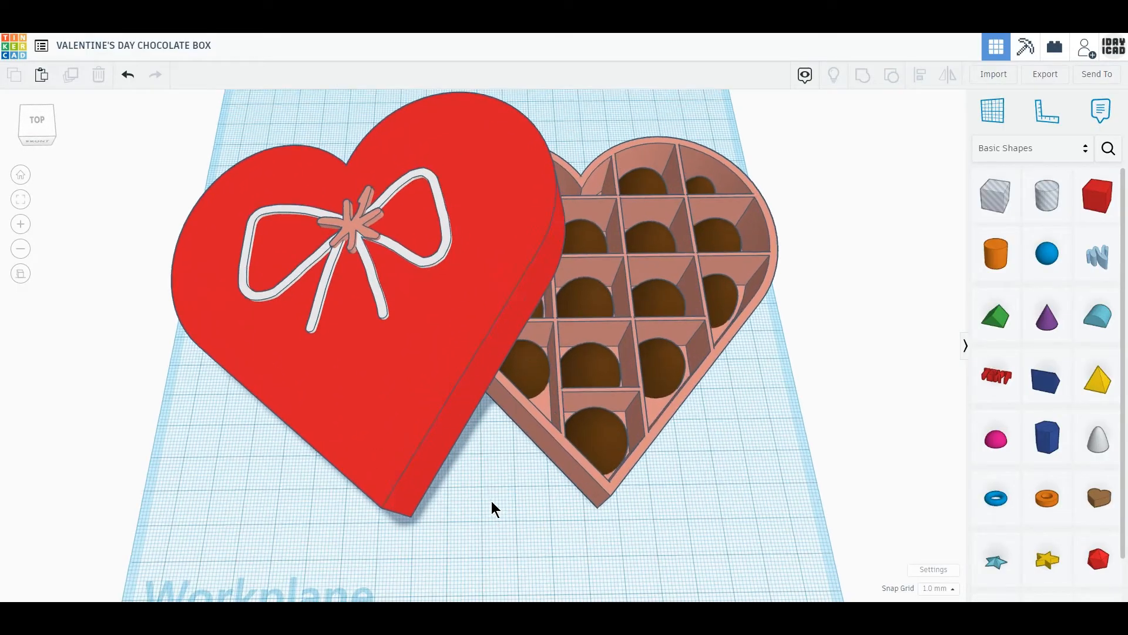
scroll(489, 532, "up", 1)
scroll(489, 534, "up", 2)
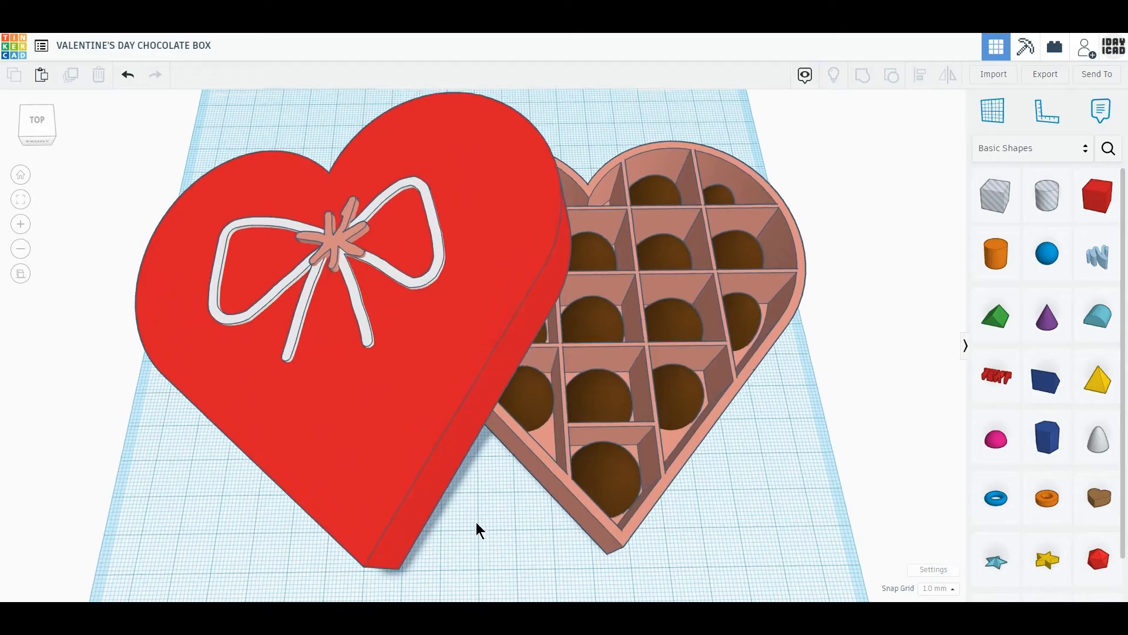
right_click_drag(481, 541, 476, 539)
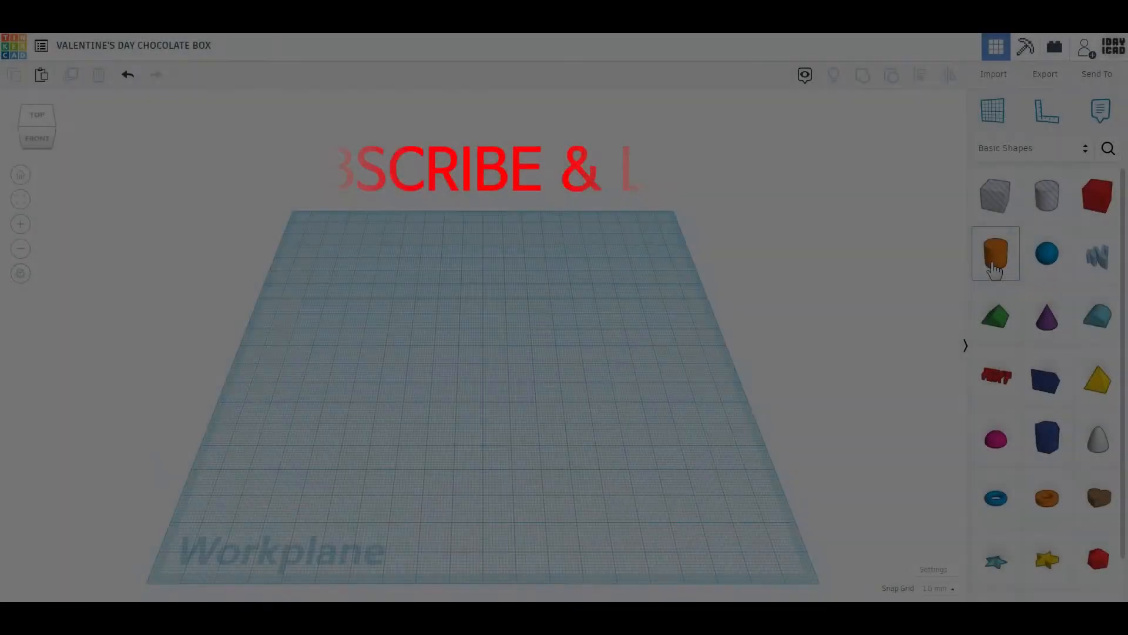
- Place a cylinder and a wedge on the workplane and rotate the wedge so its triangular face points up
left_click_drag(995, 253, 541, 349)
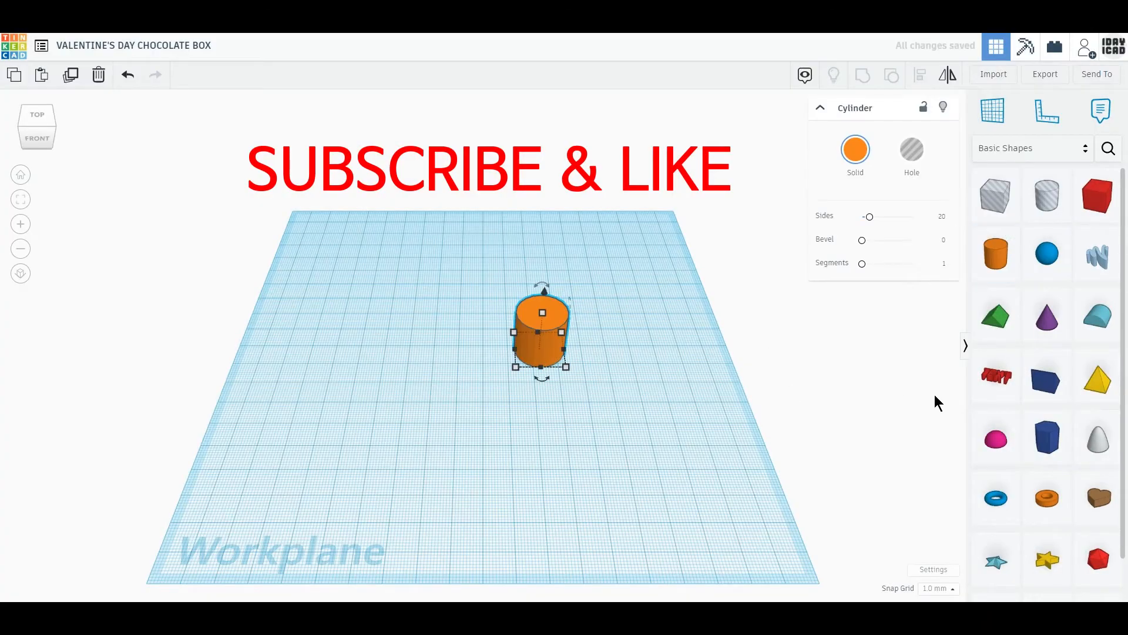
left_click_drag(1046, 381, 597, 401)
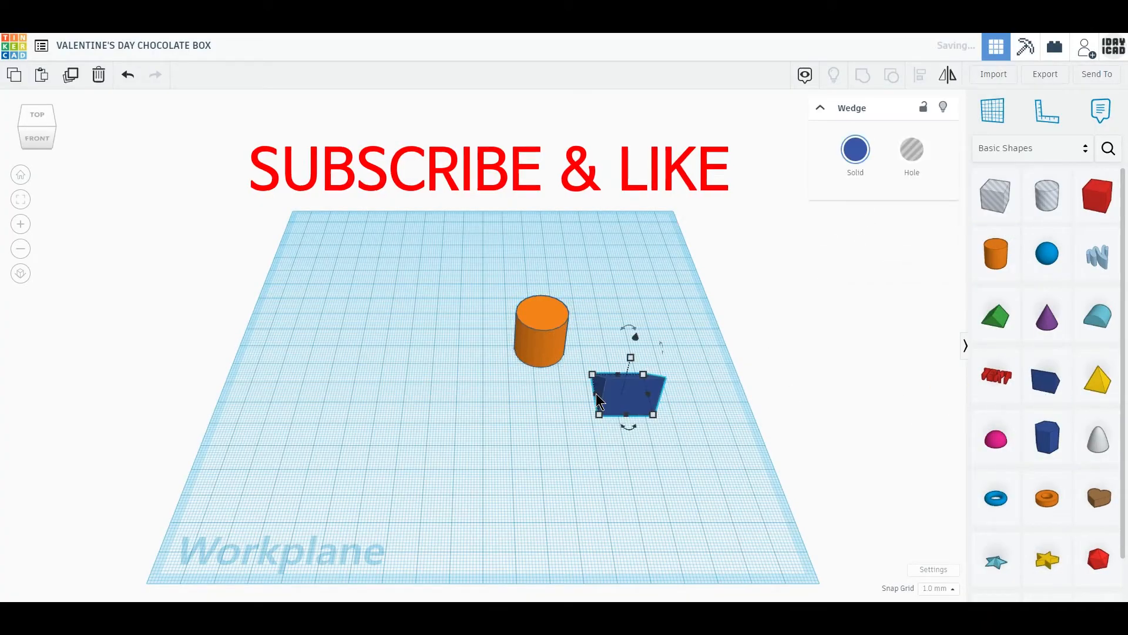
left_click_drag(628, 330, 654, 361)
- Set the cylinder's sides to 64 and reposition it with the wedge in front of it on the workplane
left_click(555, 332)
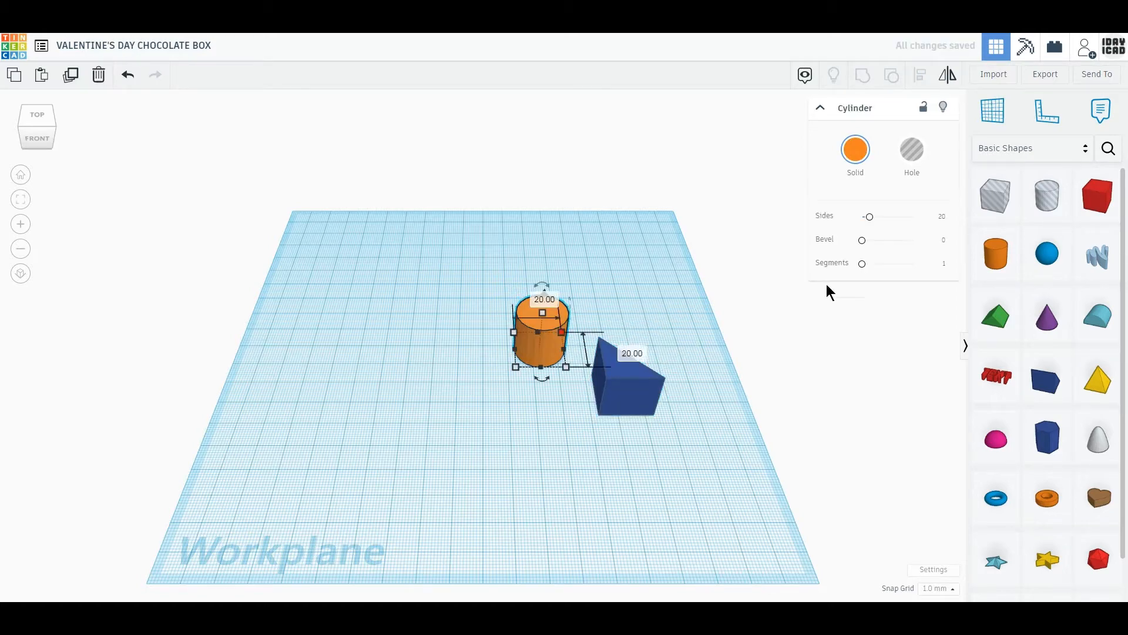
left_click_drag(870, 218, 955, 225)
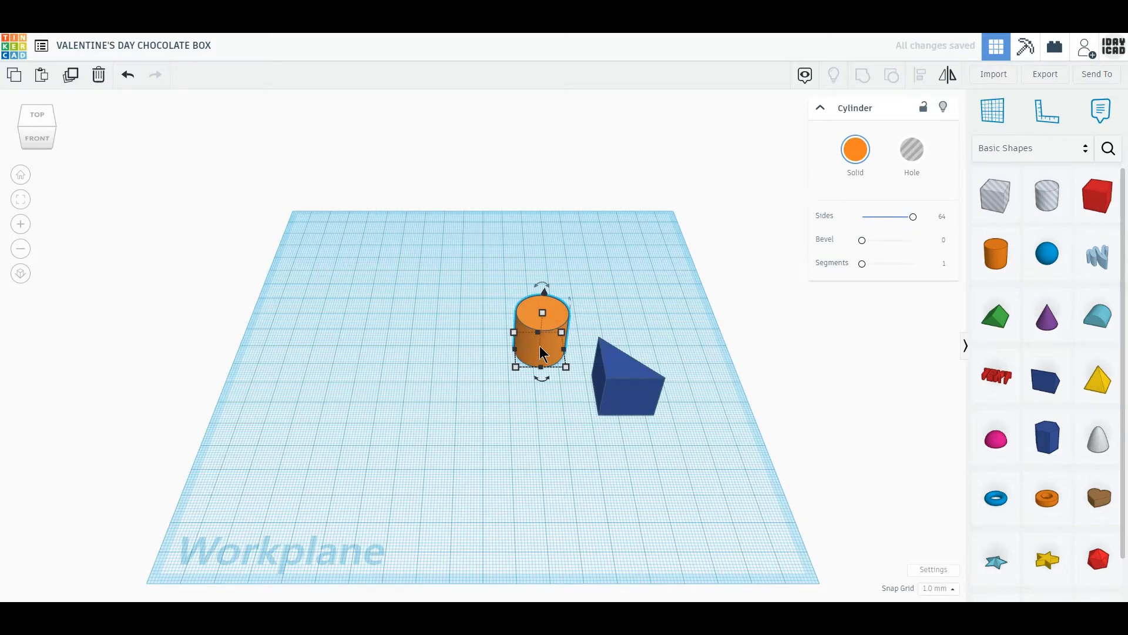
left_click_drag(544, 353, 461, 328)
left_click_drag(628, 399, 424, 423)
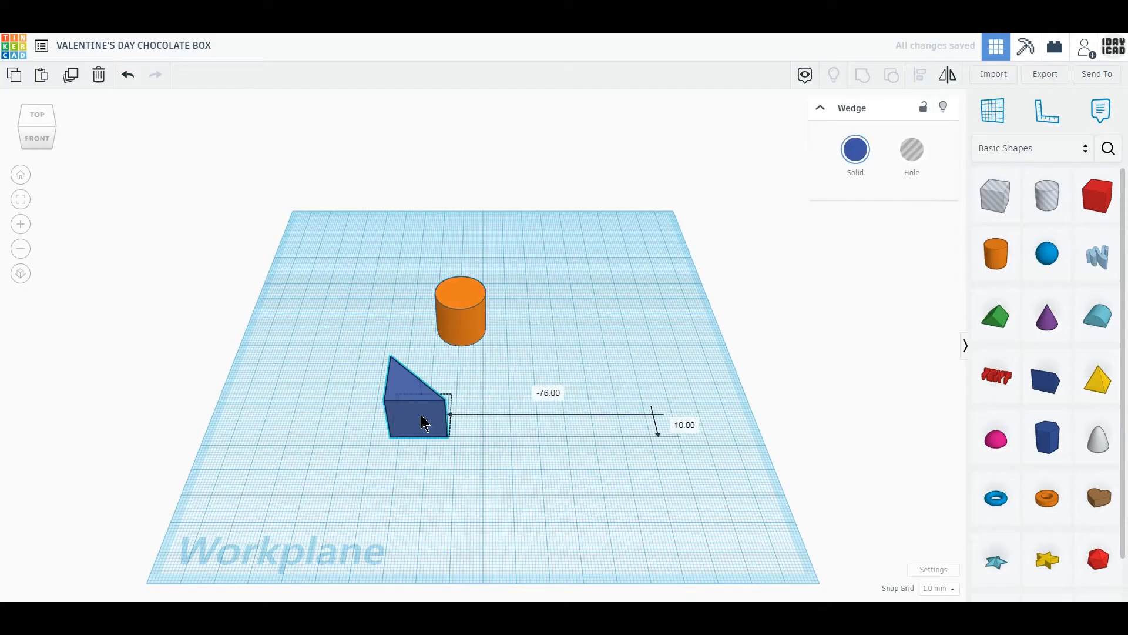
- In a flat top view, resize the cylinder to 60 by 60 mm and shift it 31 mm left and 10 mm toward the front
left_click(33, 116)
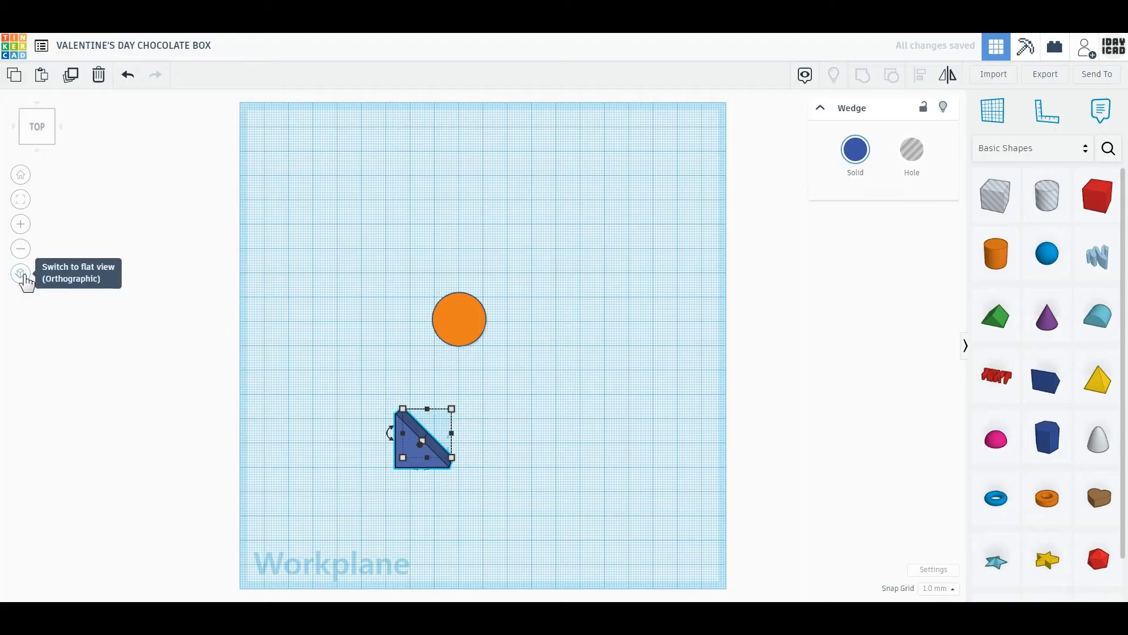
left_click(23, 275)
left_click(472, 312)
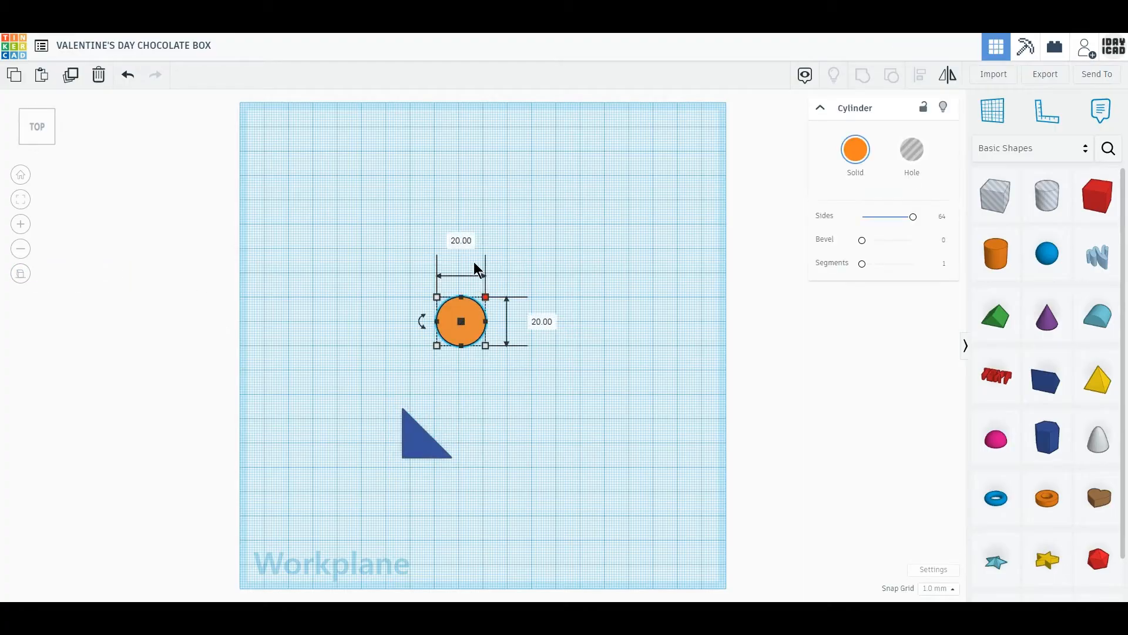
type("60")
key("Tab")
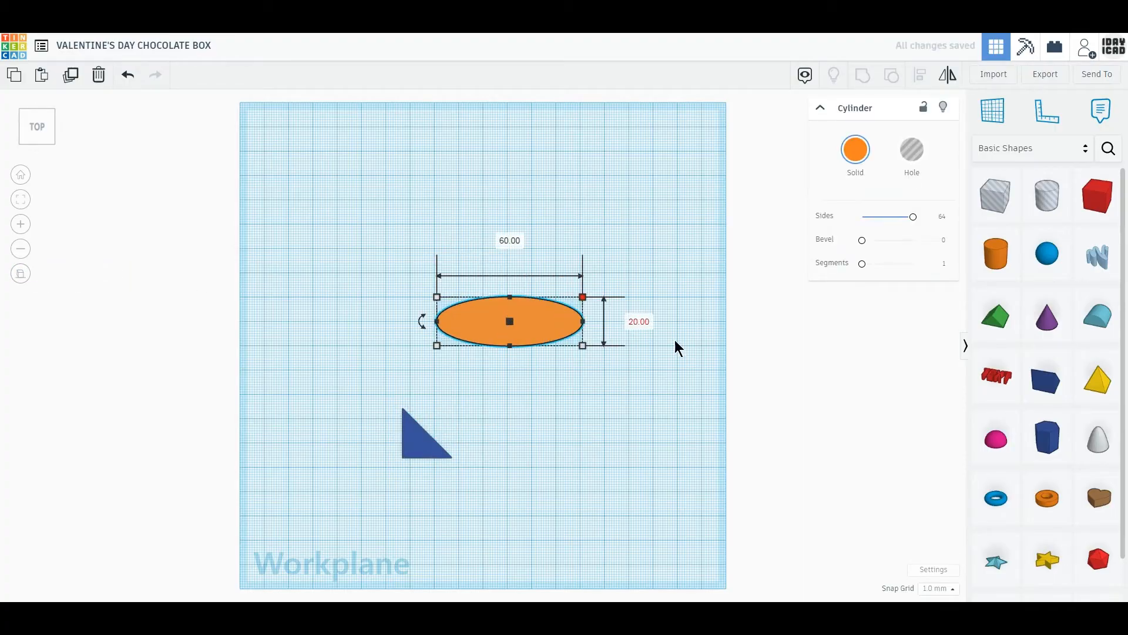
type("60")
key("Return")
left_click_drag(508, 317, 435, 341)
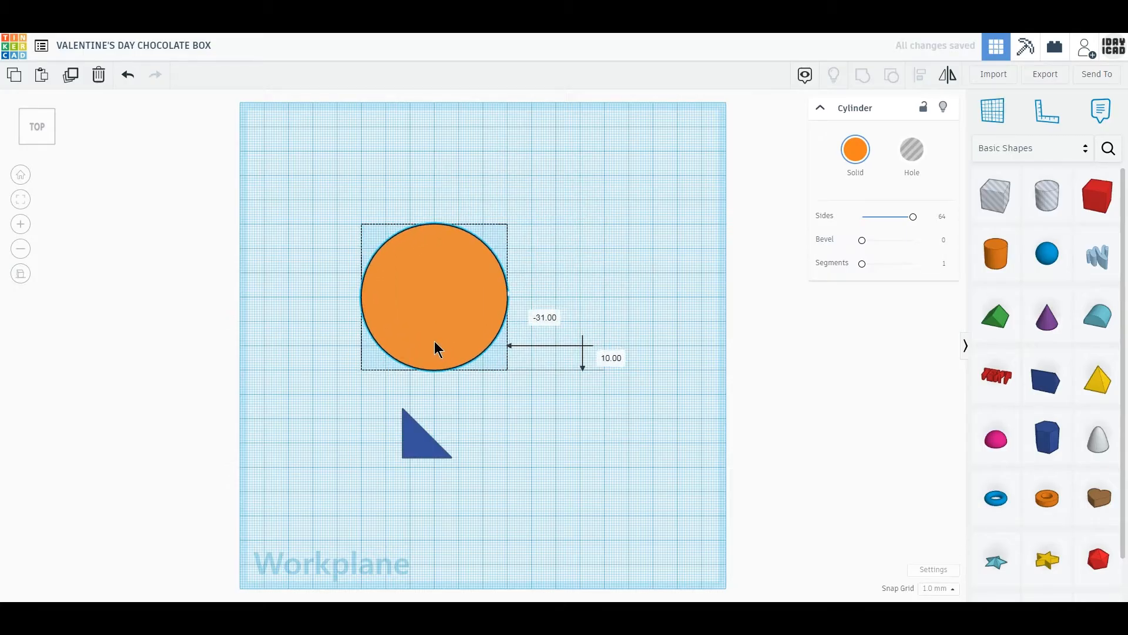
- Duplicate the 60 mm cylinder and offset the copy 35 mm right and 35 mm toward the front
left_click(71, 75)
left_click_drag(438, 365, 527, 426)
- Fit the wedge into the heart's lower corner at 65 by 65 mm, reaching the outer edges of both cylinders
scroll(360, 466, "up", 2)
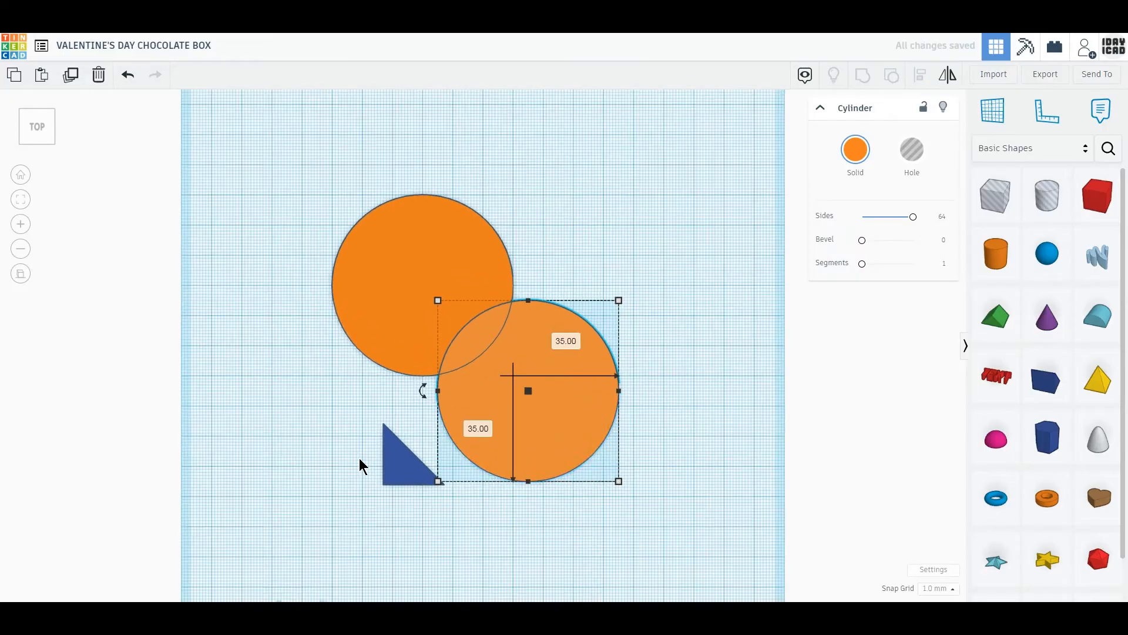
scroll(383, 493, "up", 2)
left_click_drag(383, 494, 540, 513)
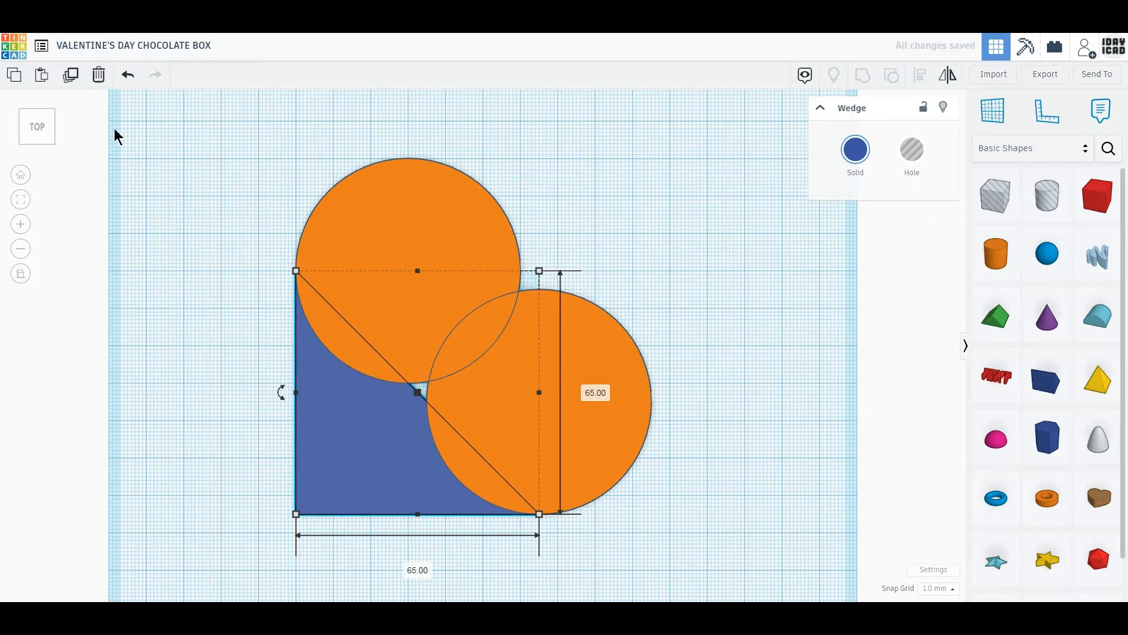
- Duplicate the wedge, rotate the copy 180 degrees, and resize it to 50 by 50 mm to fill the gap between the cylinders
left_click(70, 76)
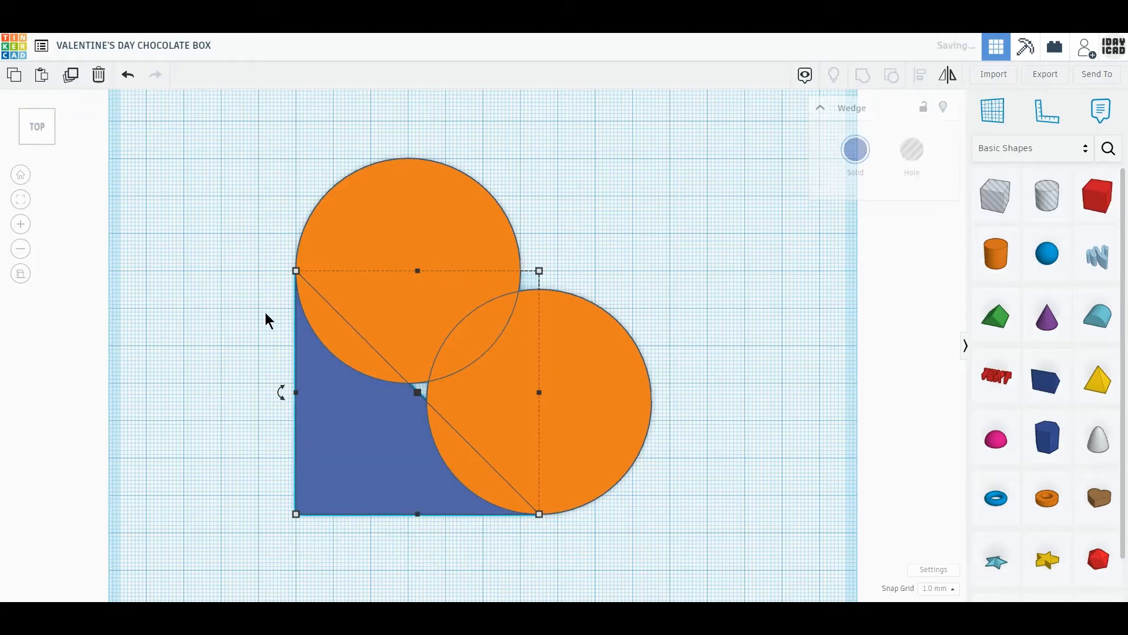
left_click_drag(281, 392, 484, 406)
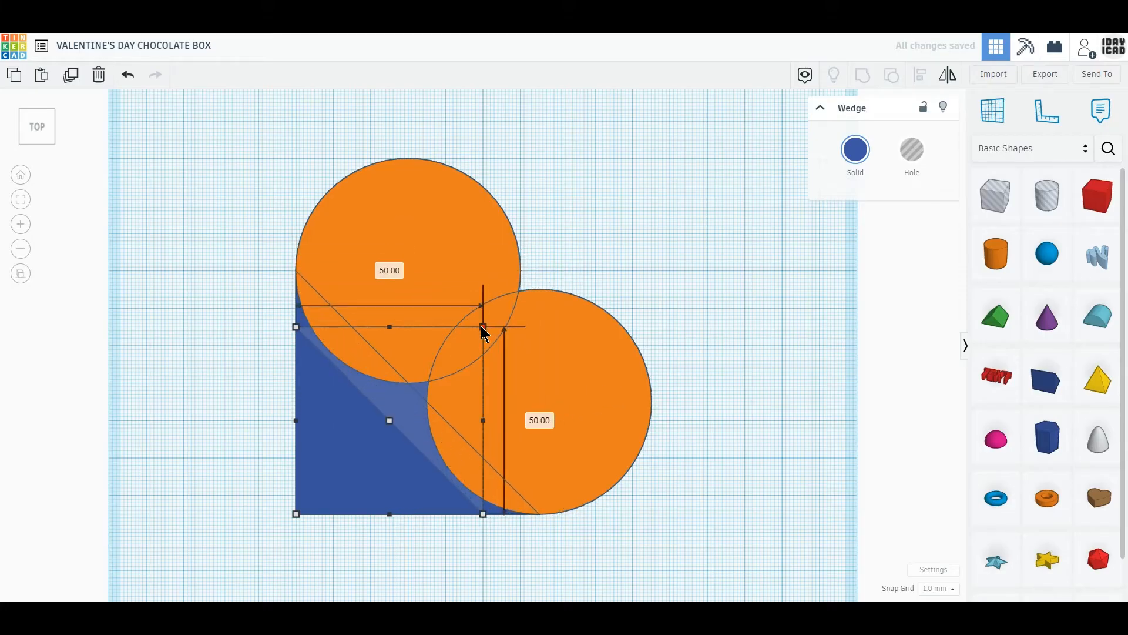
- Duplicate the upper cylinder and the 65 mm wedge, and move the copies aside to the right of the heart
left_click(444, 247)
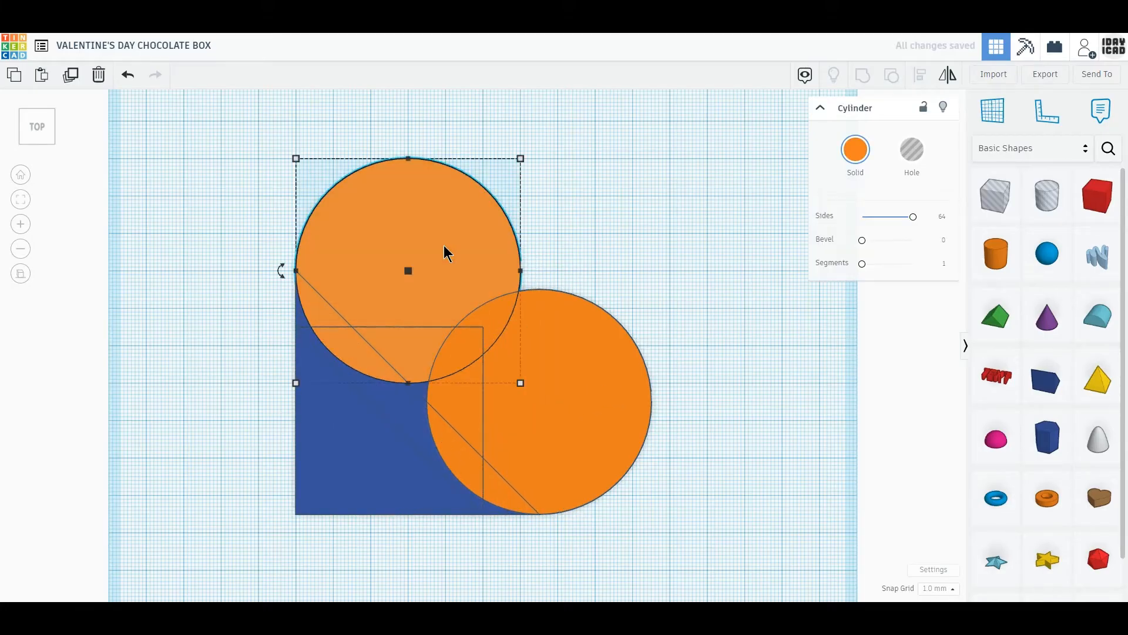
left_click(72, 77)
left_click_drag(327, 250, 743, 226)
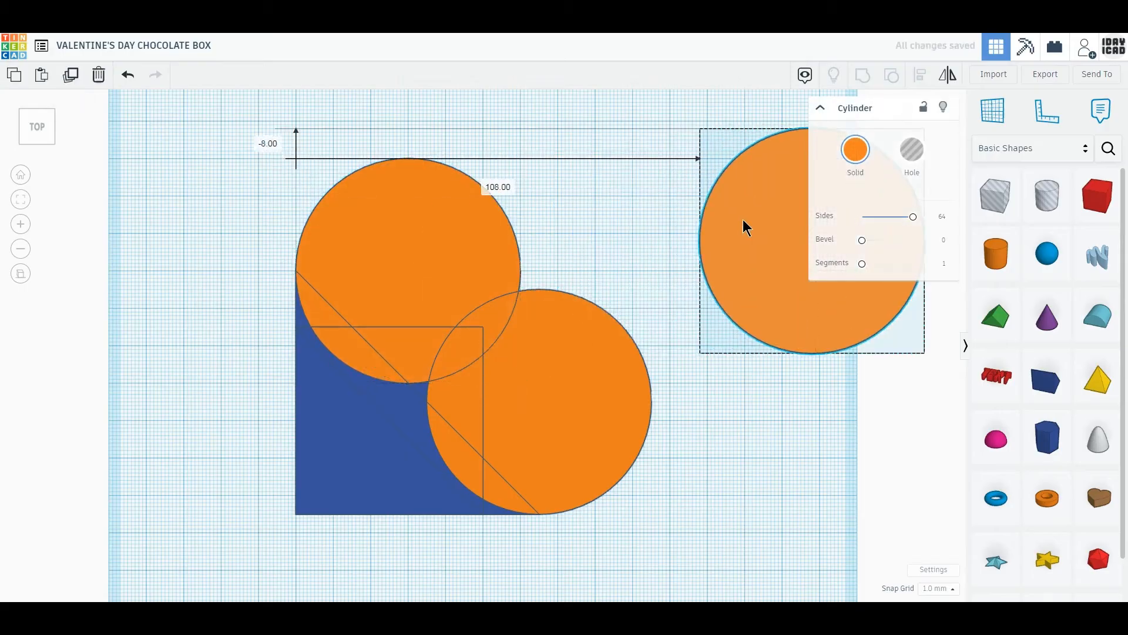
left_click(377, 428)
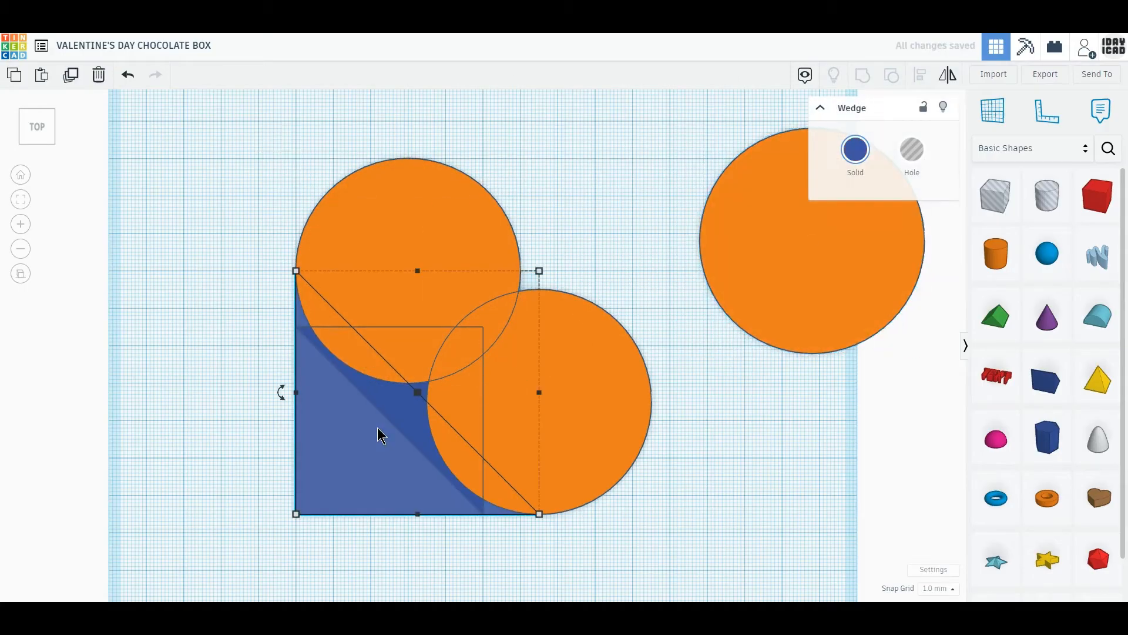
left_click(72, 76)
left_click_drag(345, 446, 716, 486)
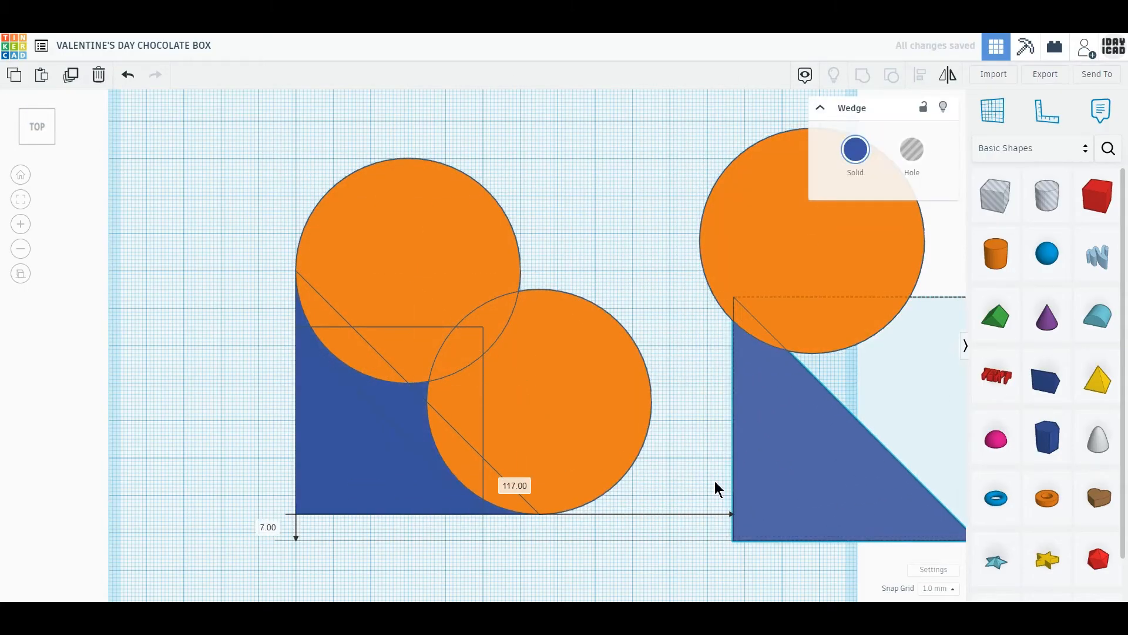
- Group the two cylinders and two wedges of the heart into one solid shape
left_click_drag(570, 567, 266, 287)
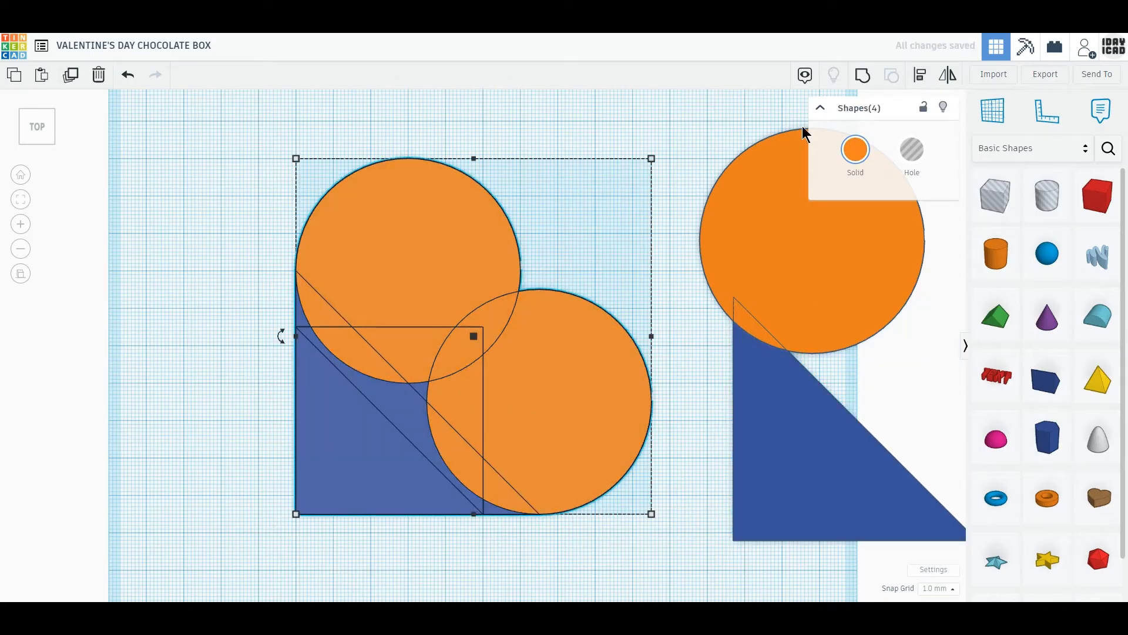
left_click(864, 85)
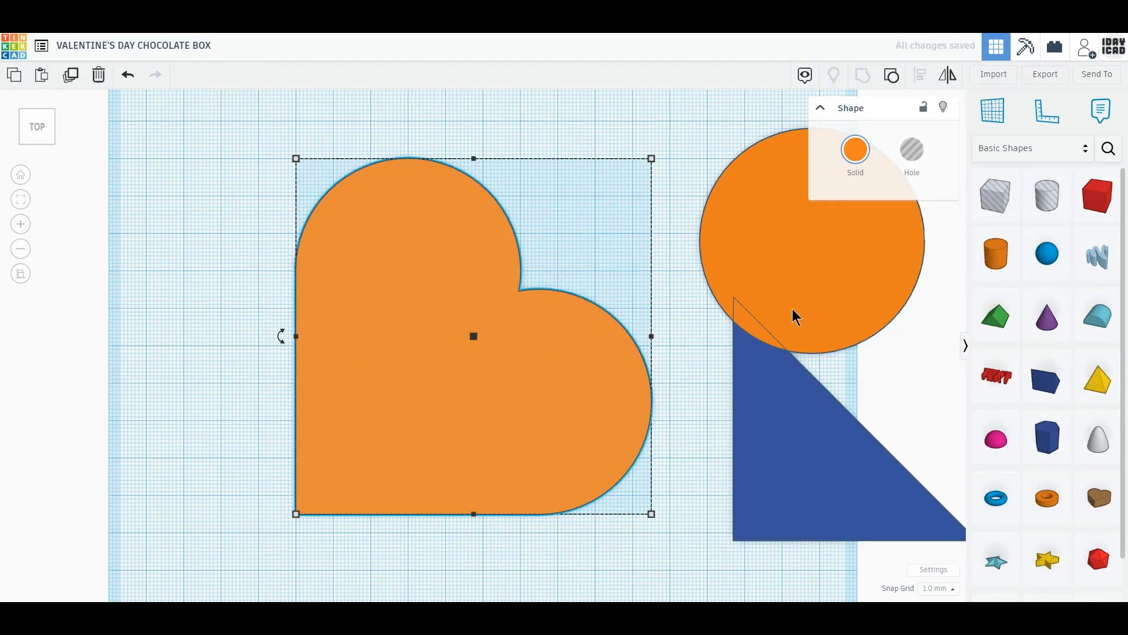
- Place the spare cylinder over the heart's upper lobe and shrink it about its centre to 56 by 56 mm
left_click_drag(796, 317, 439, 302)
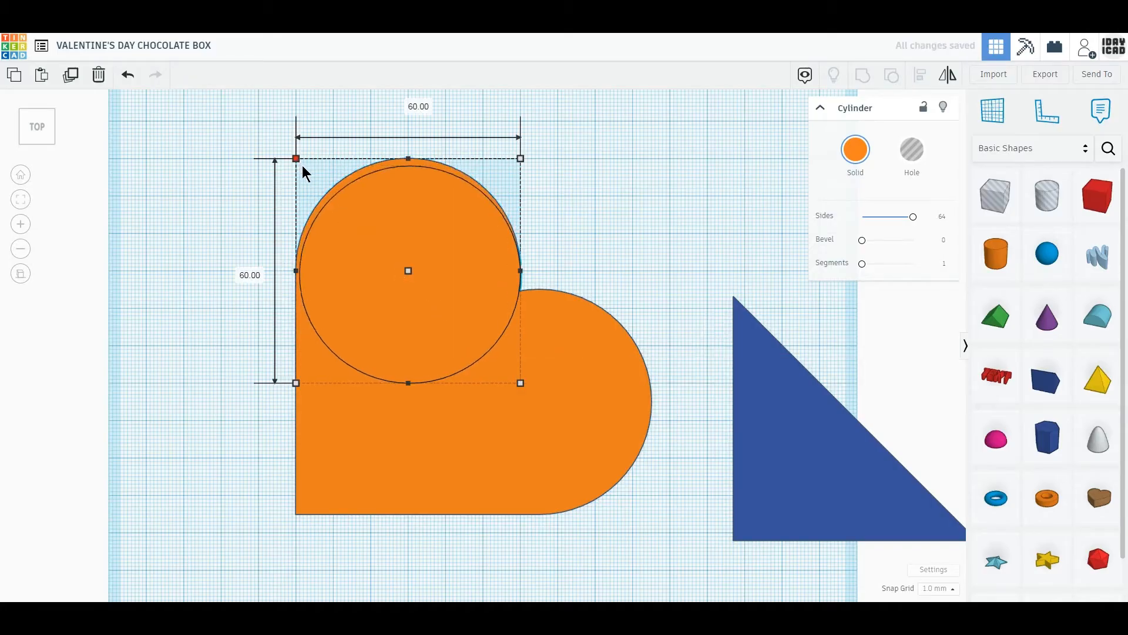
left_click_drag(520, 382, 516, 384, "alt")
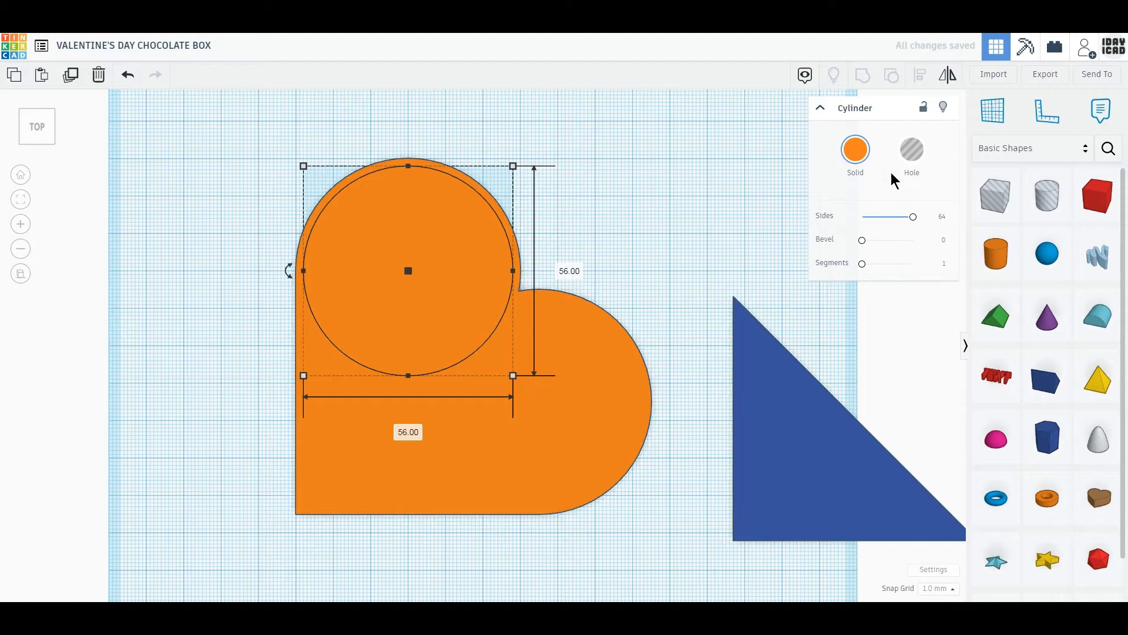
- Turn the 56 mm cylinder into a hole and raise it 1 mm above the workplane
left_click(912, 151)
left_click(37, 145)
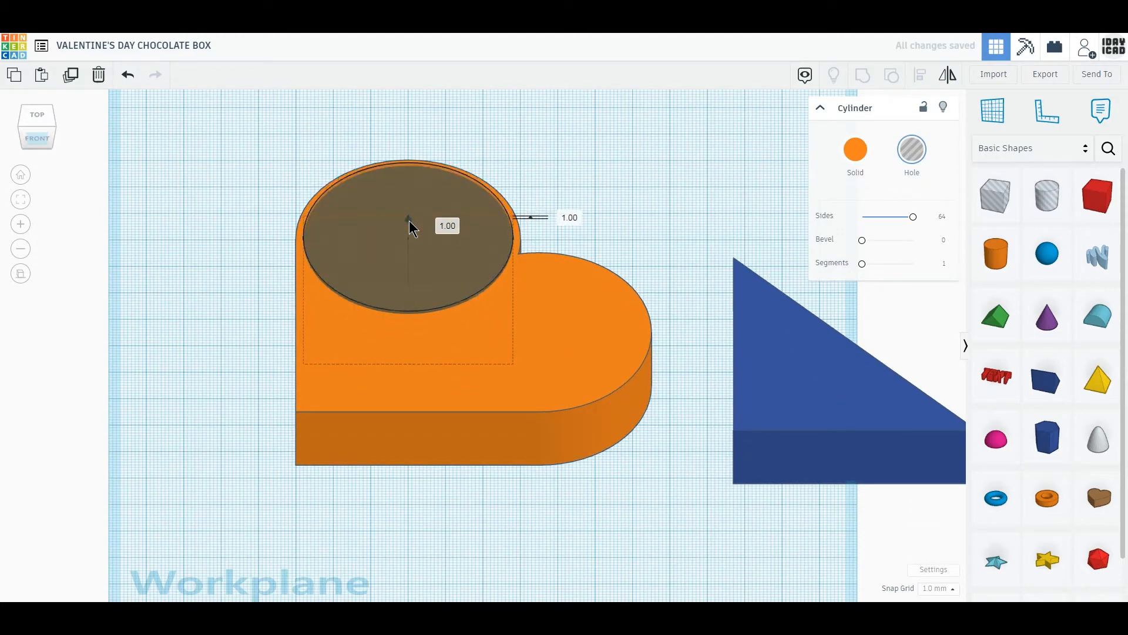
- Duplicate the cylinder hole and offset the copy 35 mm right and 35 mm toward the front, inside the other lobe
left_click(37, 120)
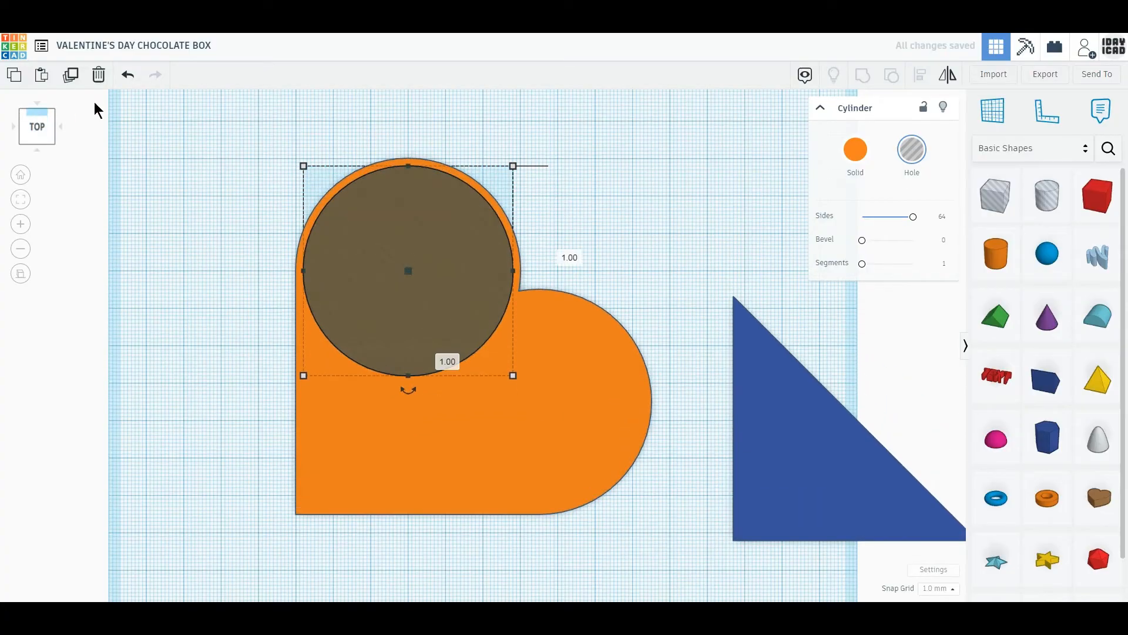
left_click(71, 81)
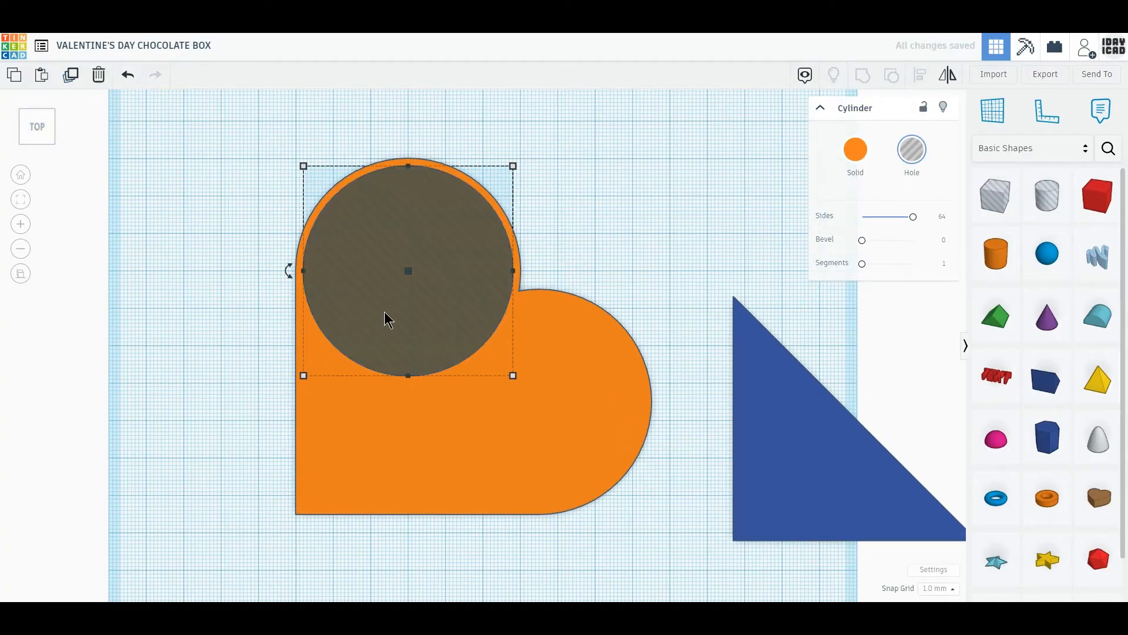
left_click_drag(385, 320, 517, 445)
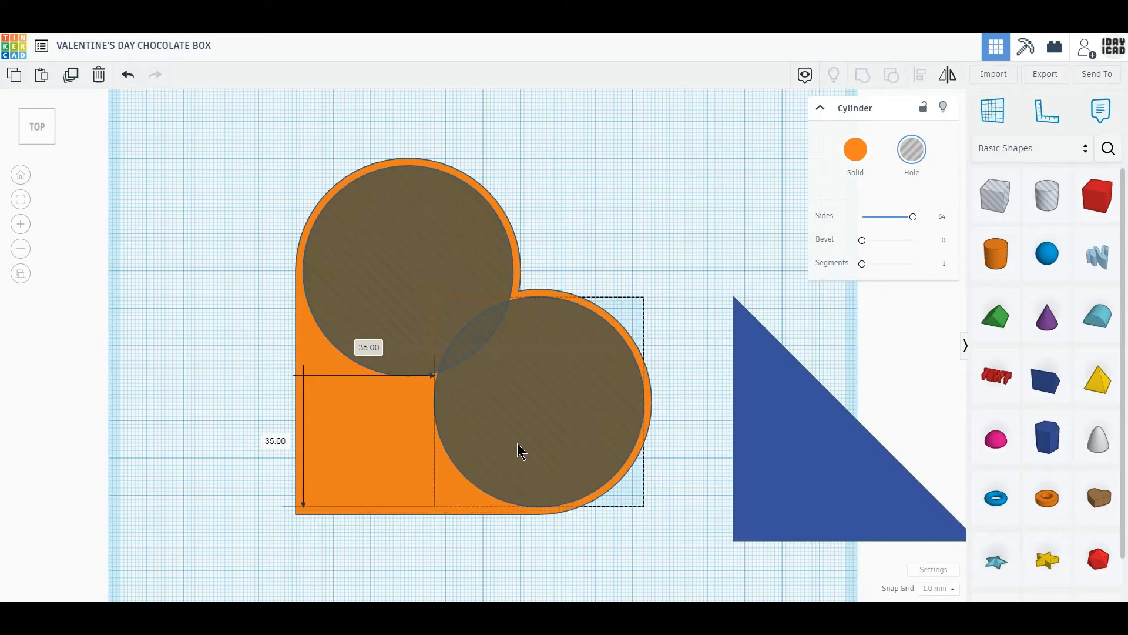
- Move the spare wedge onto the heart's square corner and shrink it from that corner to 63 by 63 mm
left_click_drag(822, 495, 383, 468)
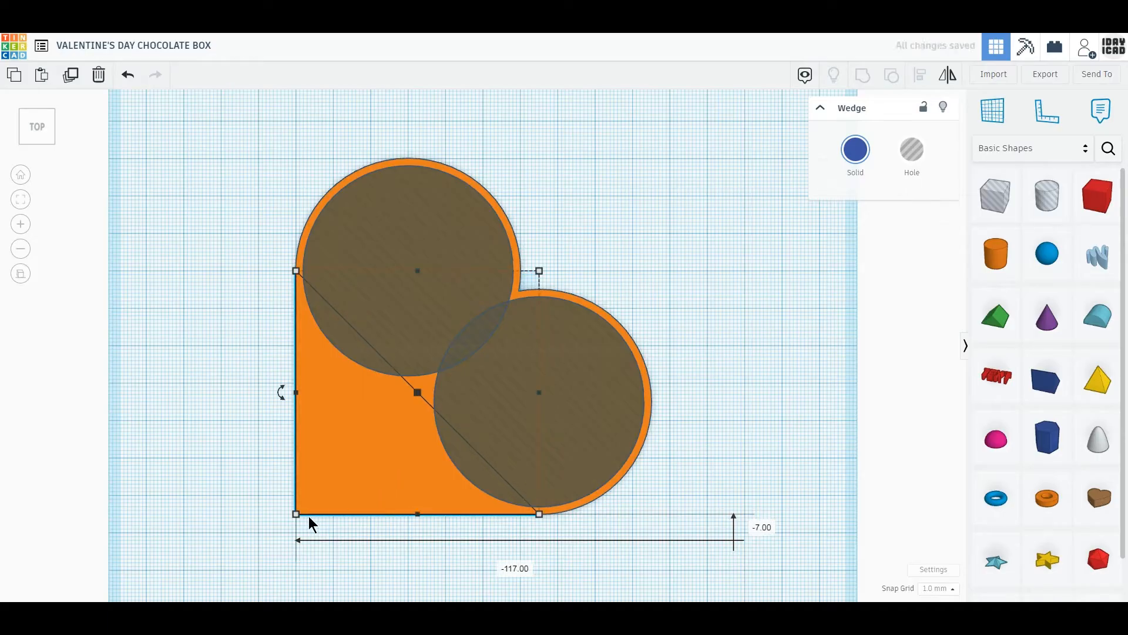
left_click_drag(297, 514, 303, 506)
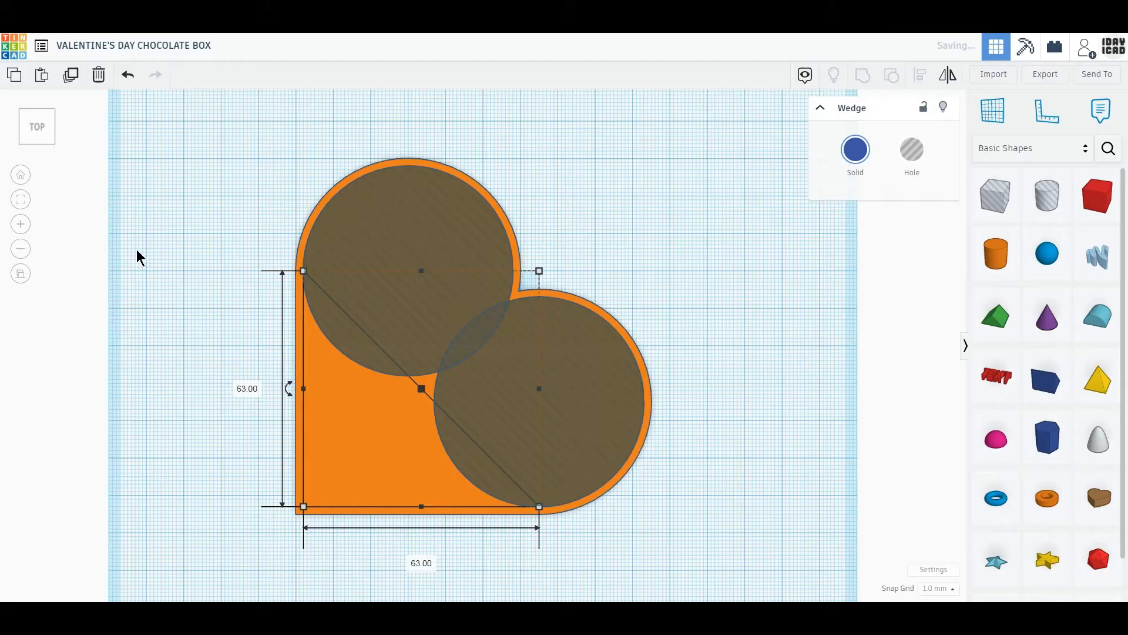
- Raise the 63 mm wedge 1 mm above the workplane and turn it into a hole
left_click(36, 143)
left_click_drag(421, 305, 420, 301)
left_click(918, 163)
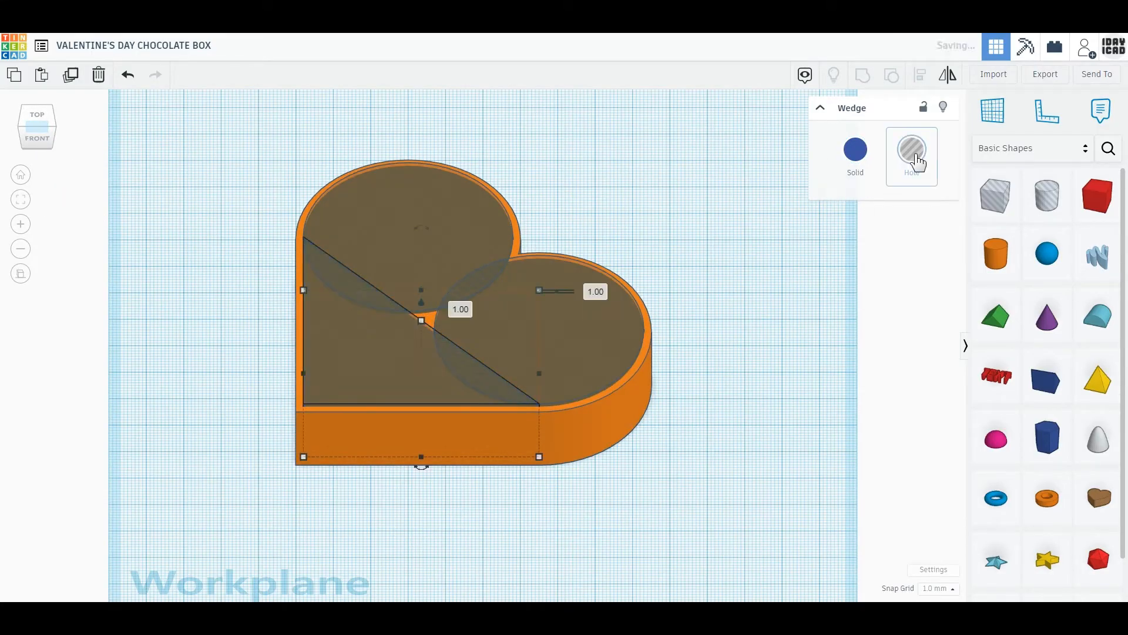
- Duplicate the wedge hole, rotate the copy 180 degrees, and resize it to 50 by 50 mm to cover the remaining gap
left_click(41, 115)
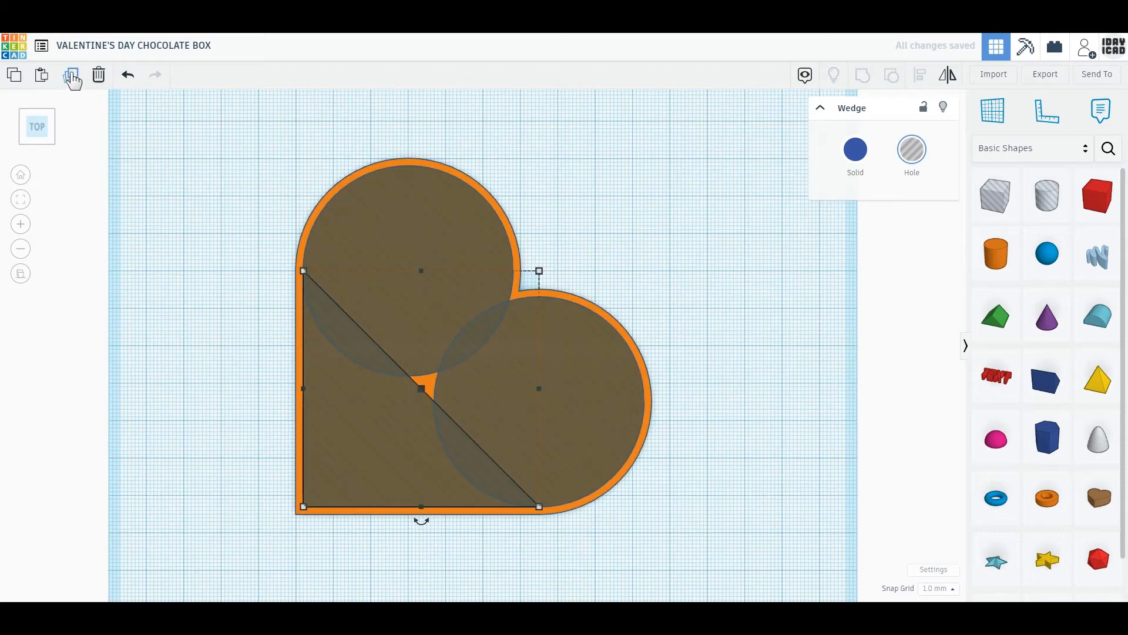
left_click(72, 76)
left_click_drag(288, 389, 493, 319)
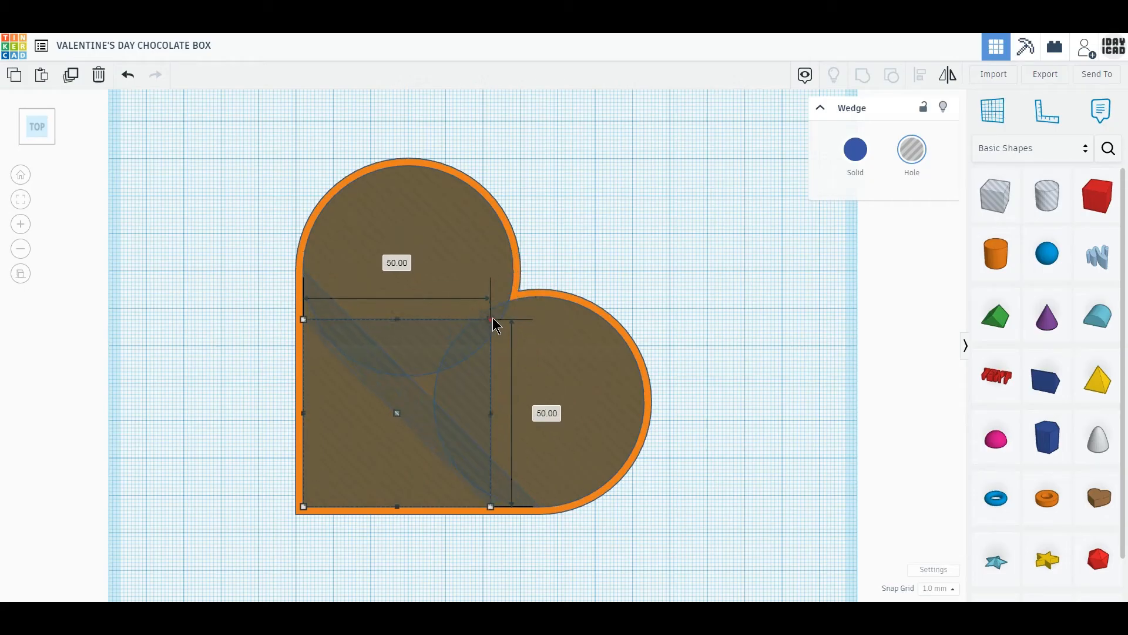
- Group the solid heart with its four hole shapes to hollow it out into an open box
left_click(692, 367)
right_click_drag(738, 495, 731, 432)
left_click_drag(750, 505, 235, 249)
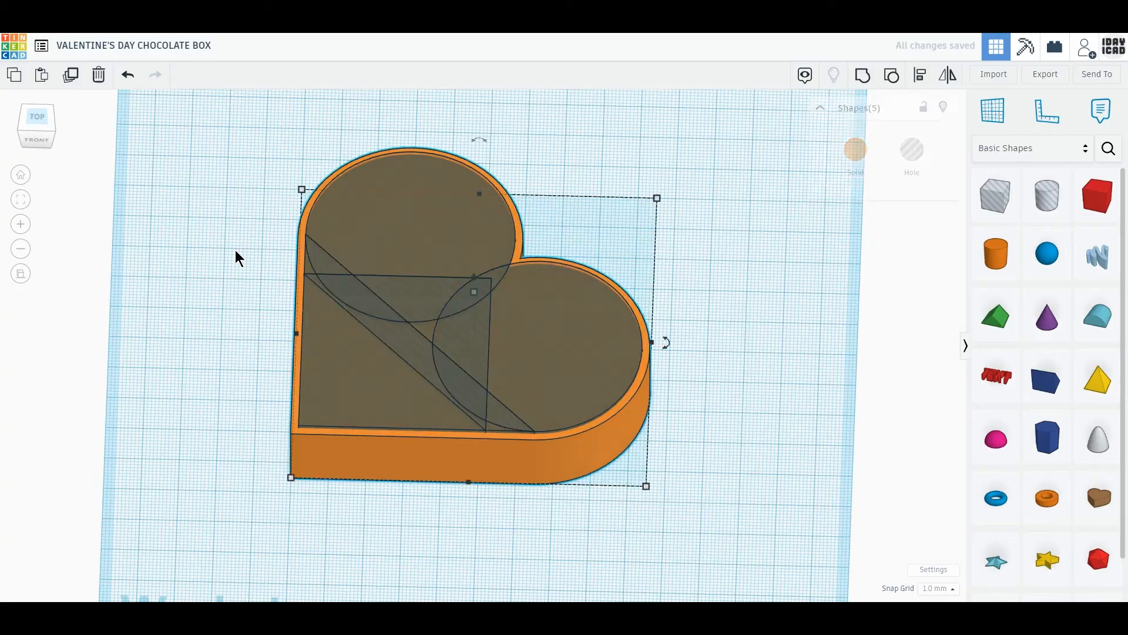
left_click(863, 77)
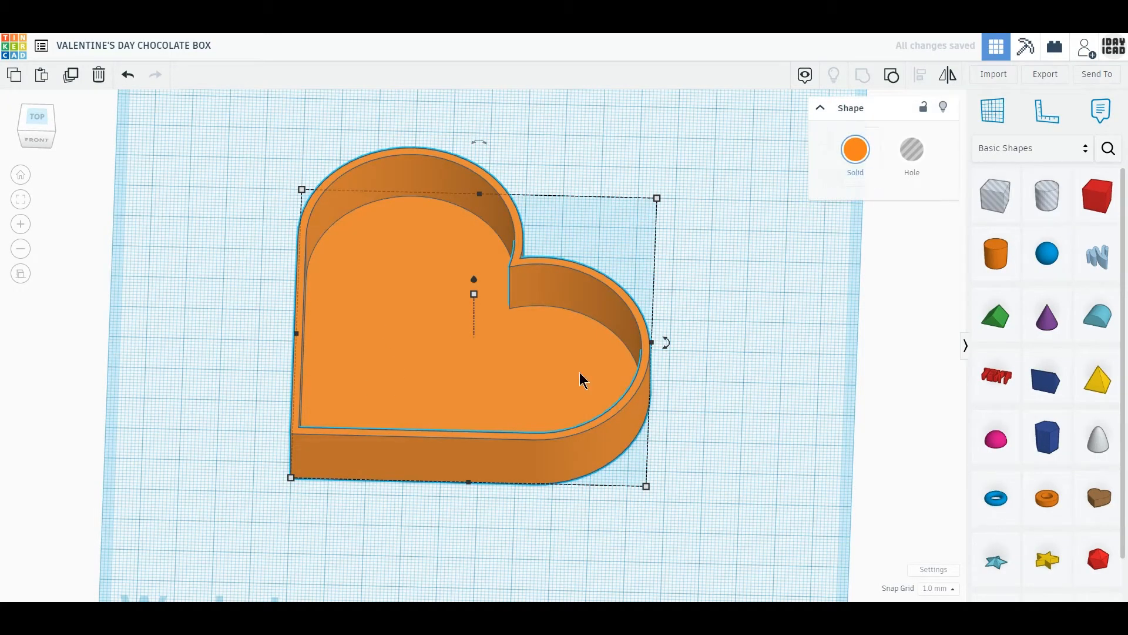
- Rotate the hollow heart box 45 degrees so its tip faces forward, and resize it to 120 by 120 mm
left_click_drag(666, 342, 620, 232)
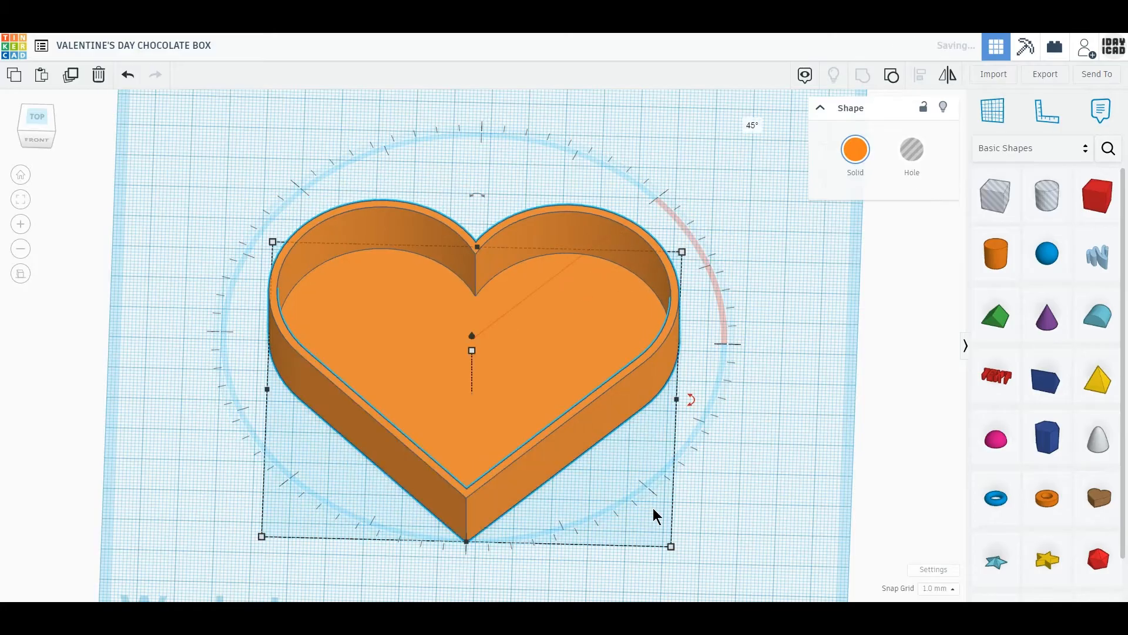
scroll(519, 572, "down", 1)
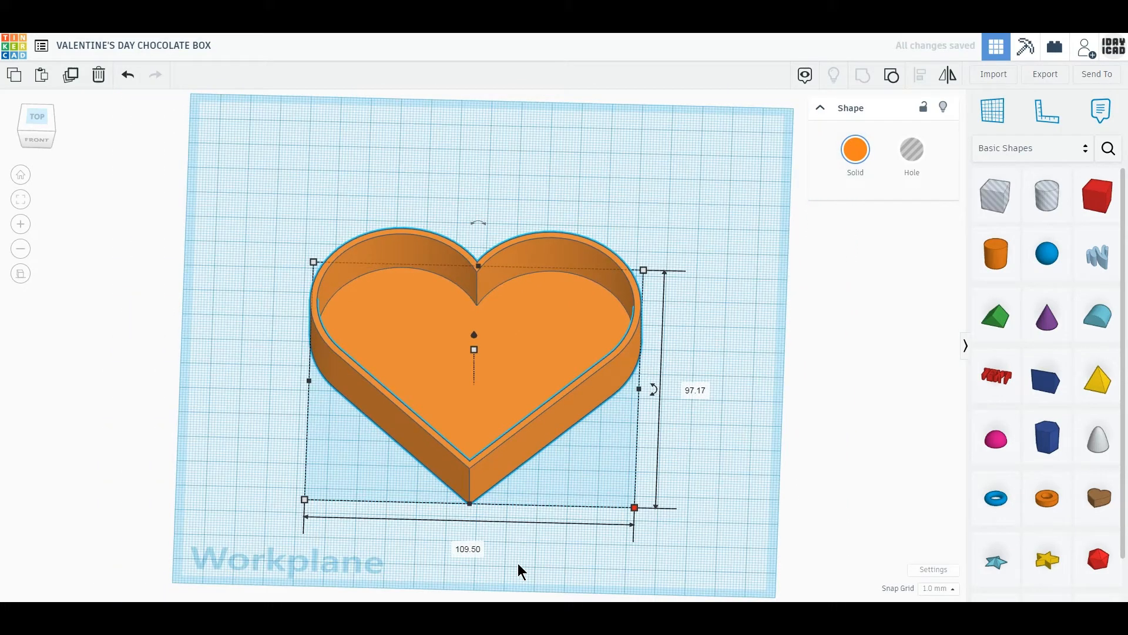
left_click(487, 551)
type("120")
key("Return")
left_click(742, 385)
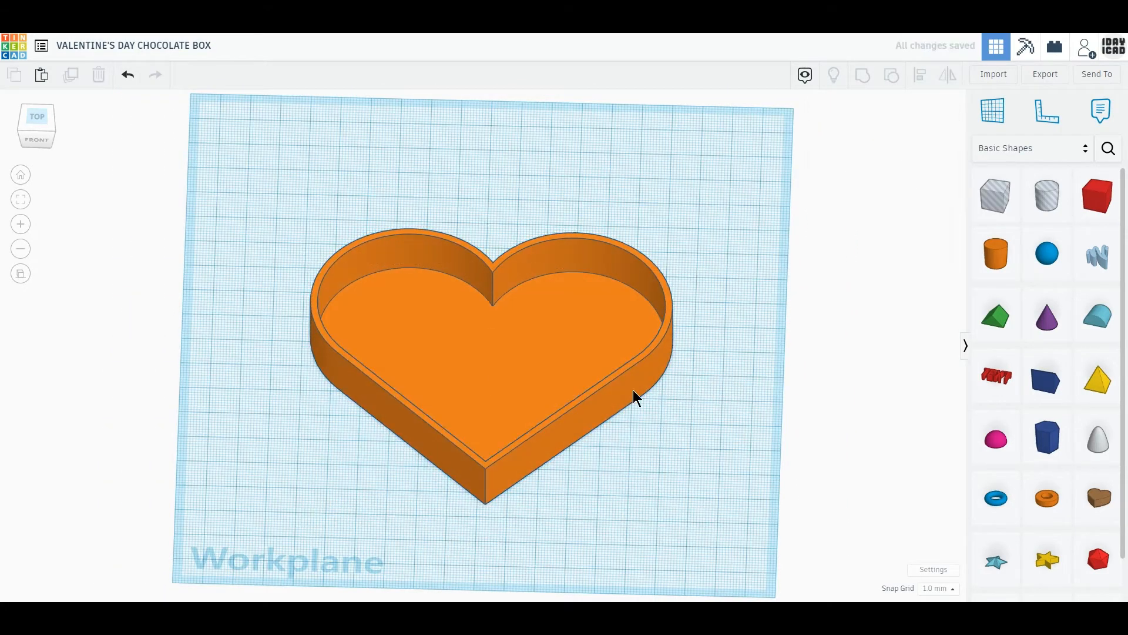
left_click(633, 390)
mouse_move(667, 509)
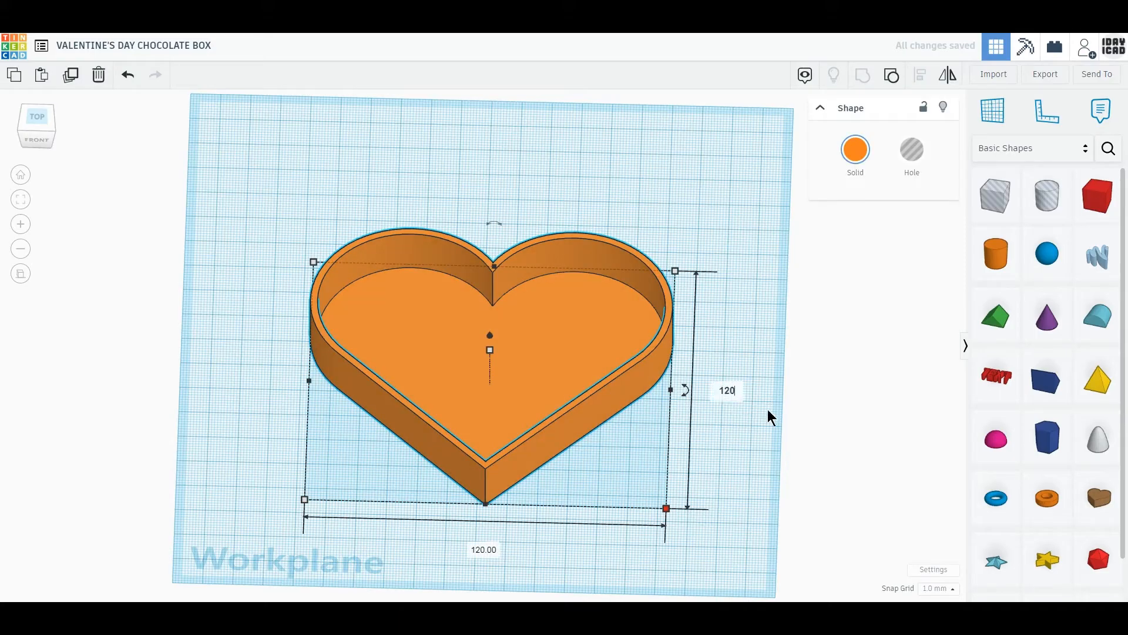
key("Return")
- Add a half sphere to the right of the heart box and set its height to 16 mm
left_click(33, 117)
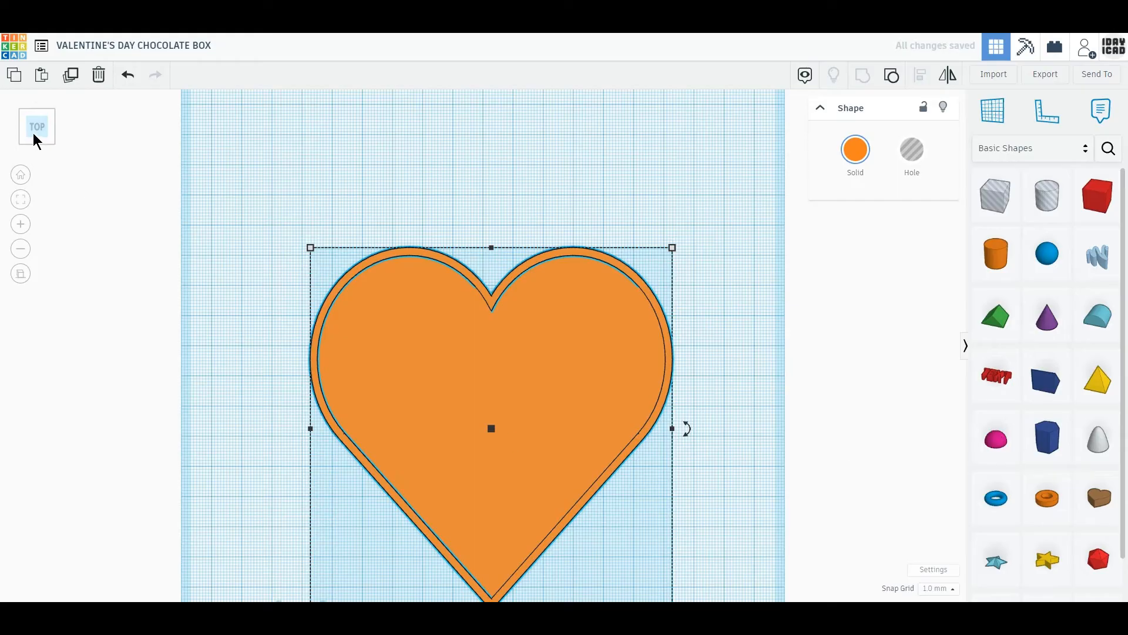
left_click(35, 143)
left_click_drag(1001, 445, 731, 416)
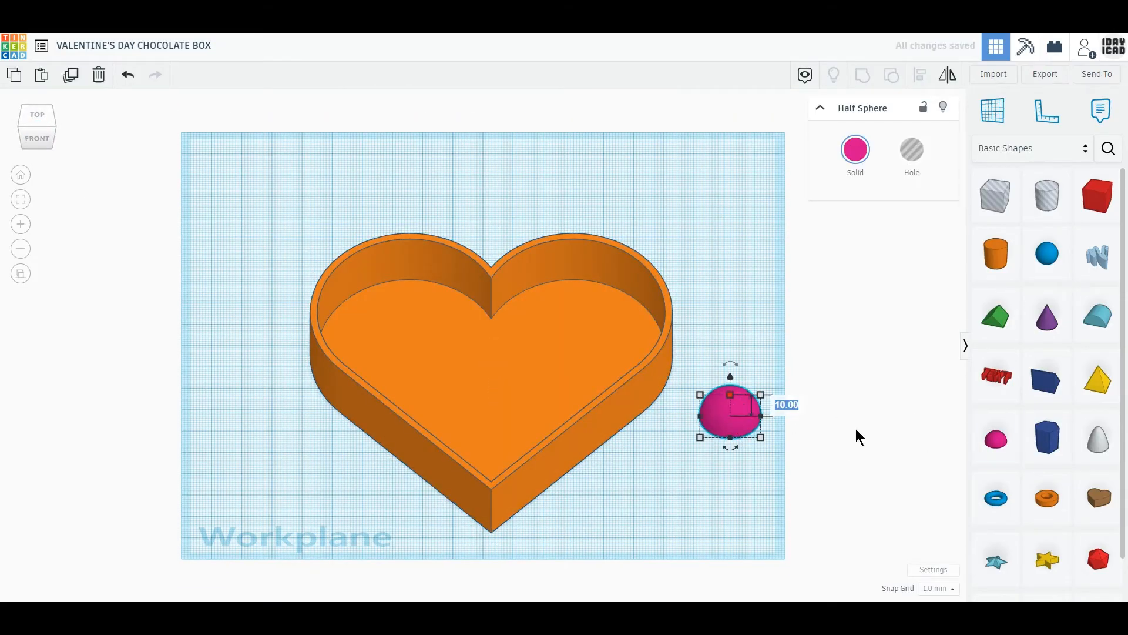
type("18")
key("Return")
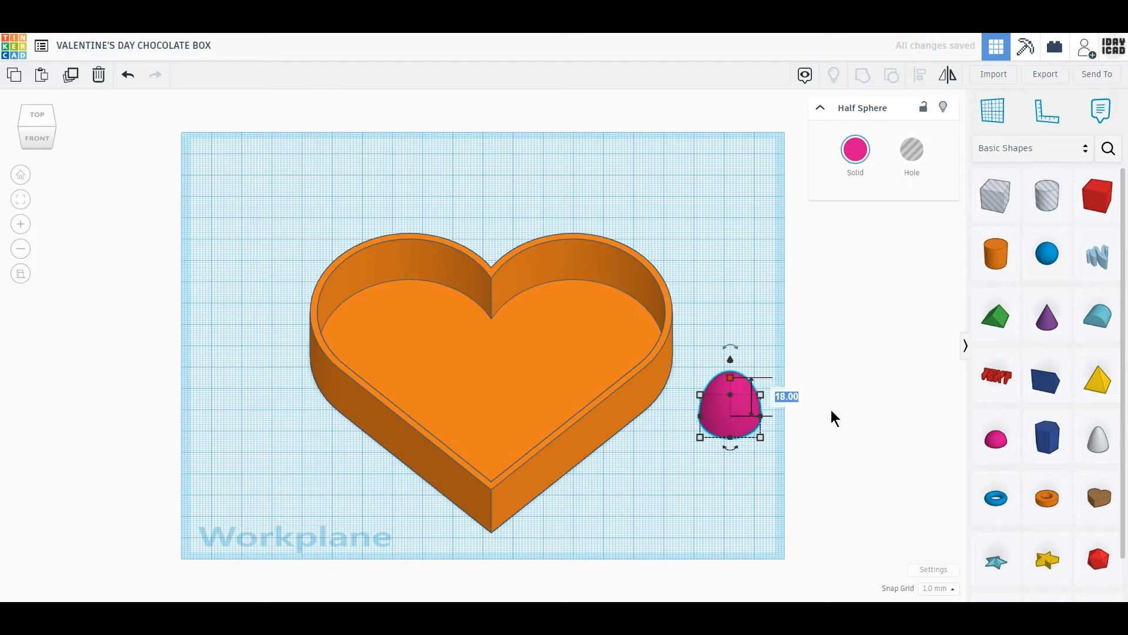
type("16")
key("Return")
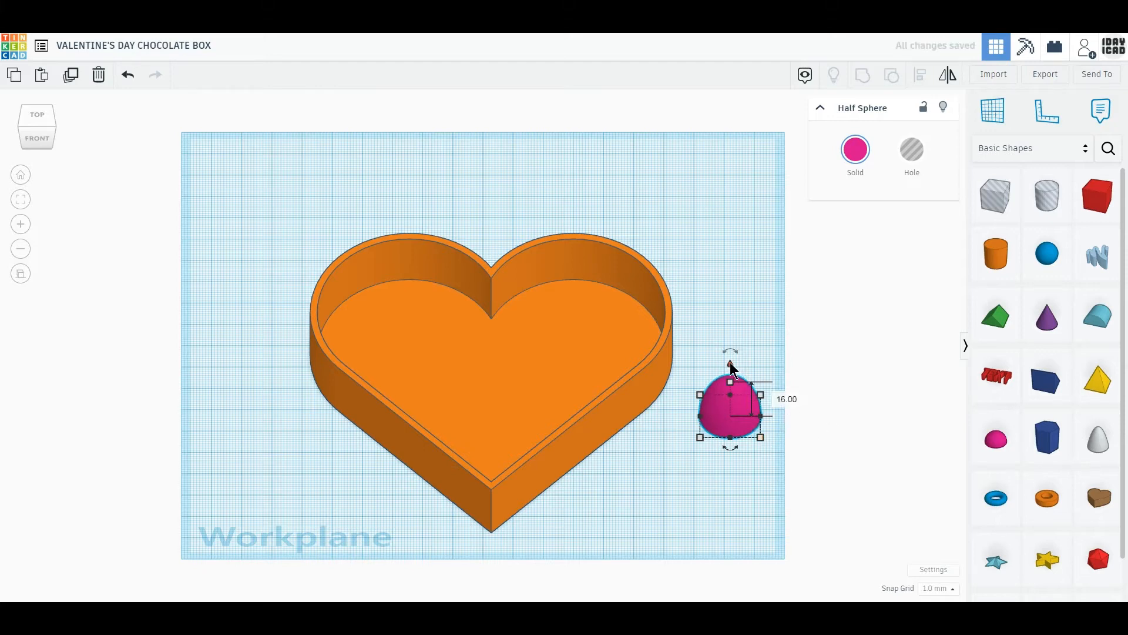
- Raise the half sphere 1 mm above the workplane and colour it dark brown like a chocolate
left_click_drag(731, 363, 733, 367)
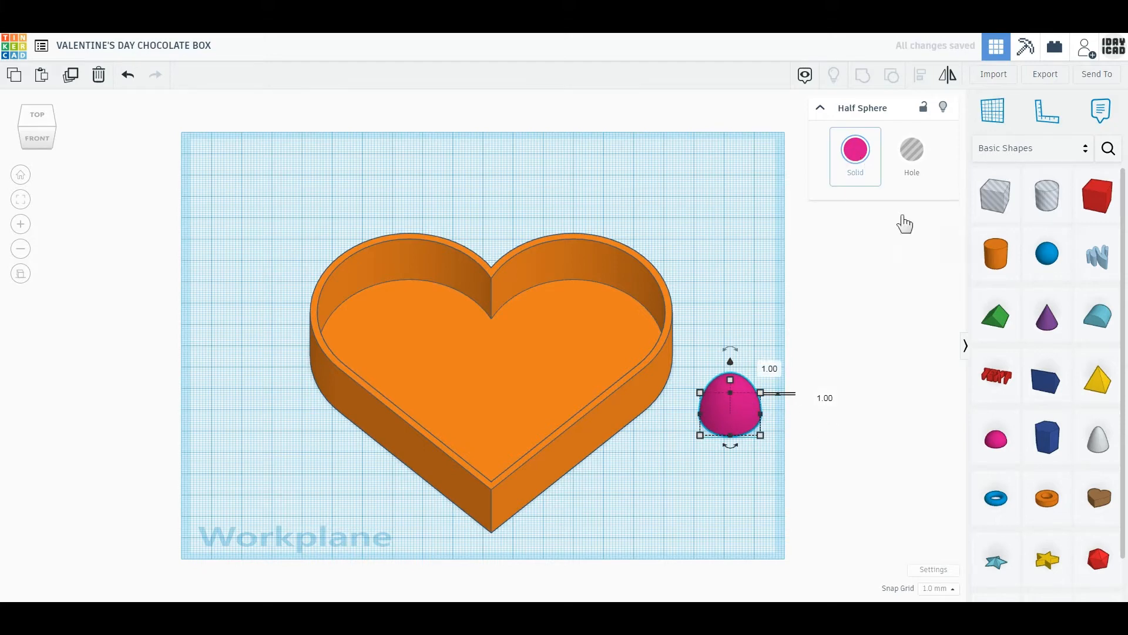
left_click(856, 150)
left_click(1017, 271)
left_click(124, 146)
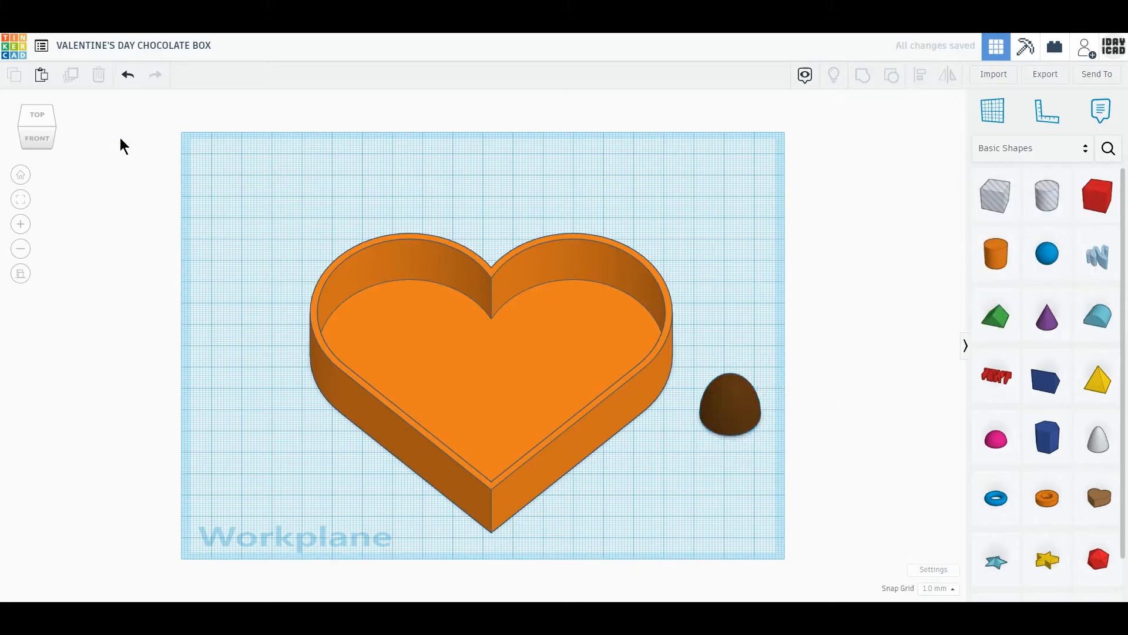
- Add a box over the heart and reshape it into a thin lengthwise divider about 99 mm long, left of the heart's centre
left_click(37, 120)
left_click_drag(1101, 209, 521, 329)
middle_click_drag(607, 425, 622, 357)
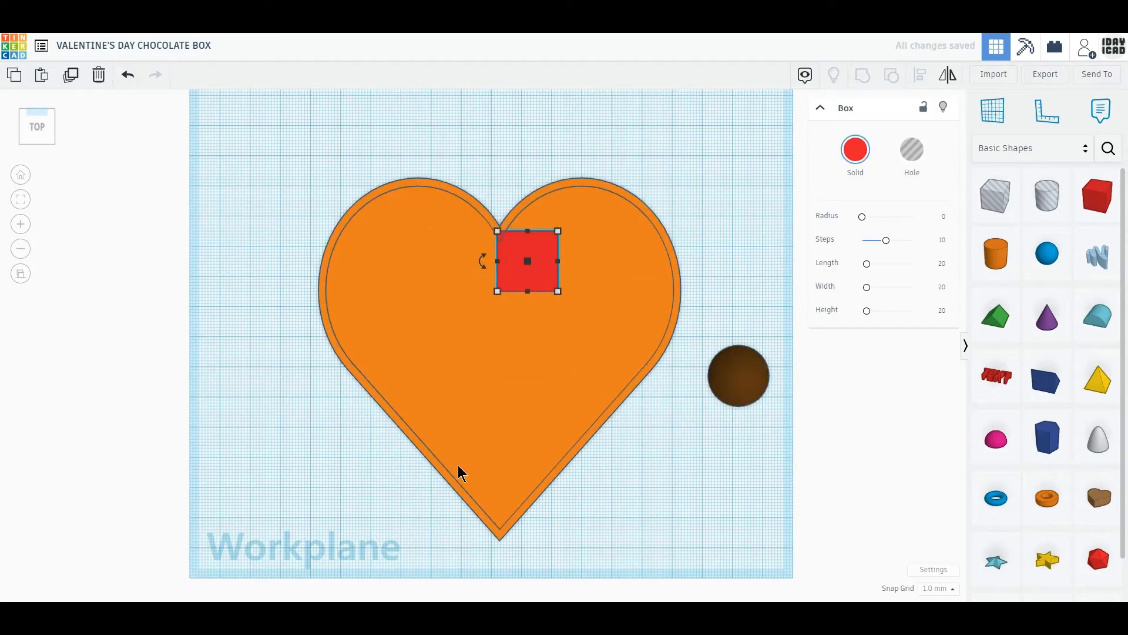
scroll(458, 465, "up", 2)
middle_click_drag(504, 457, 505, 432)
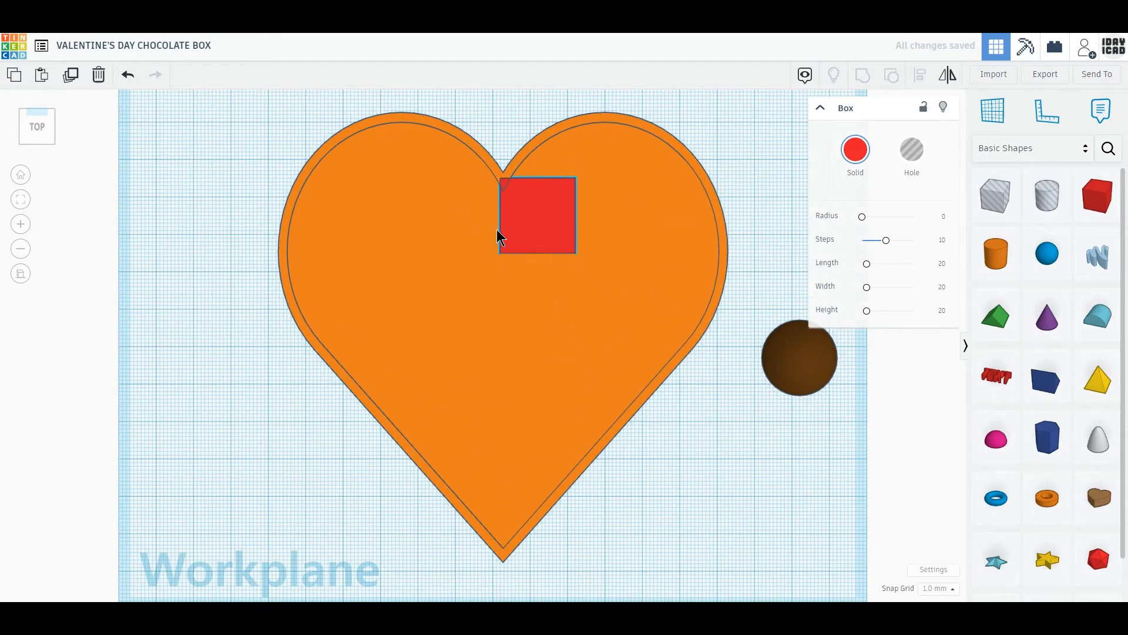
left_click_drag(498, 238, 462, 202)
left_click_drag(537, 217, 512, 275)
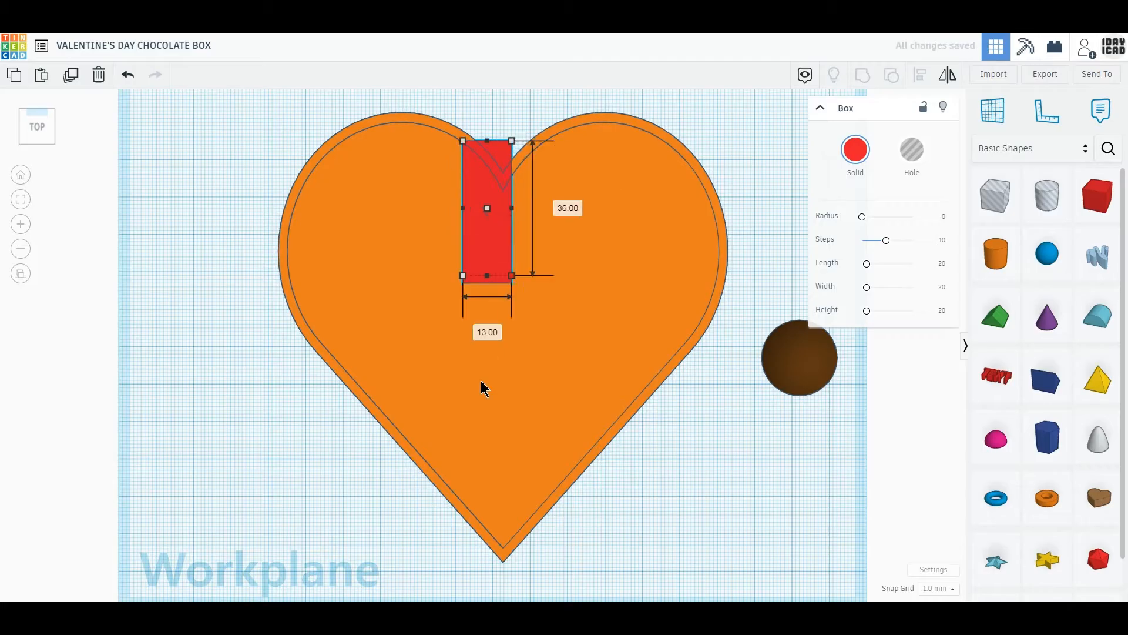
left_click_drag(482, 387, 464, 516)
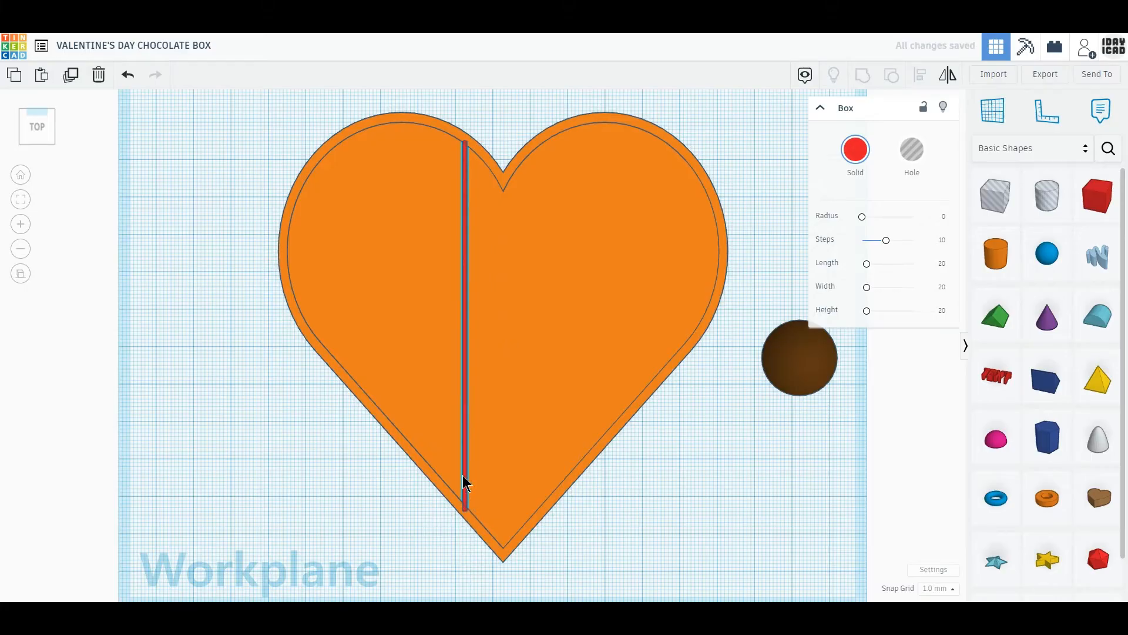
left_click_drag(464, 478, 455, 470)
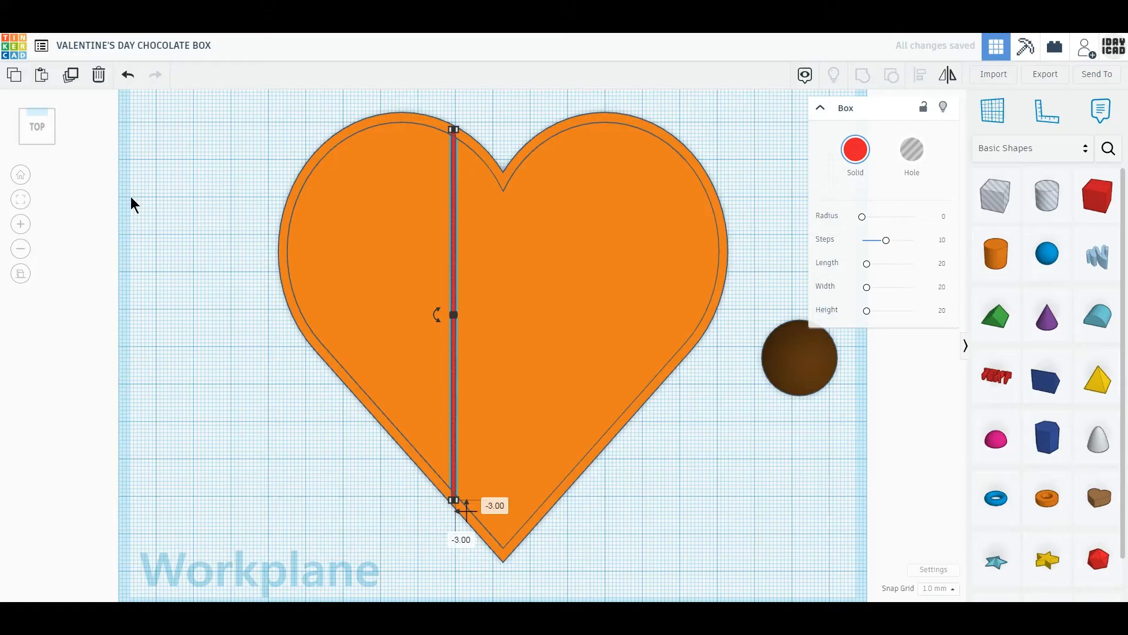
- Duplicate the divider, move the copy 22 mm left into the left lobe, and shorten it at both ends to 78 mm
left_click(72, 76)
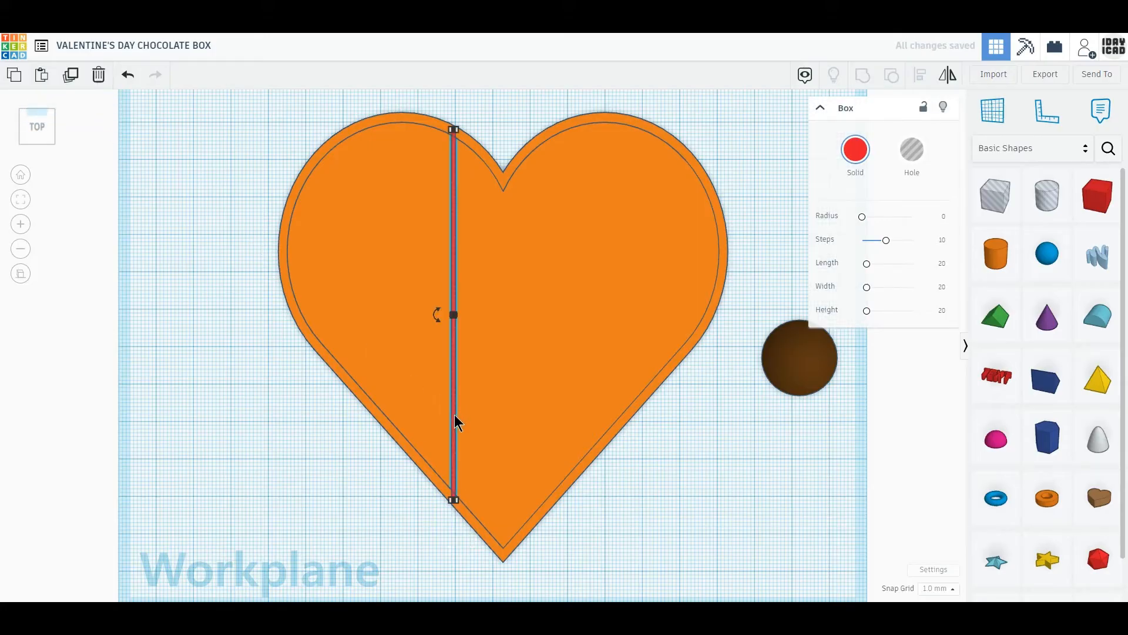
left_click_drag(456, 423, 375, 363)
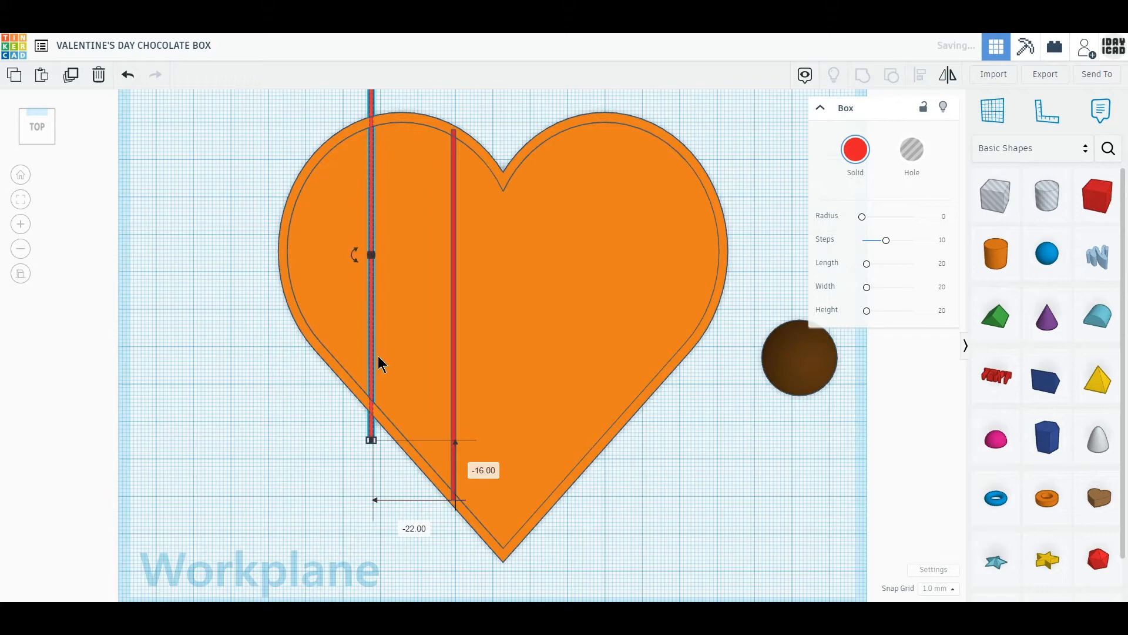
middle_click_drag(463, 322, 442, 382)
left_click_drag(354, 133, 354, 181)
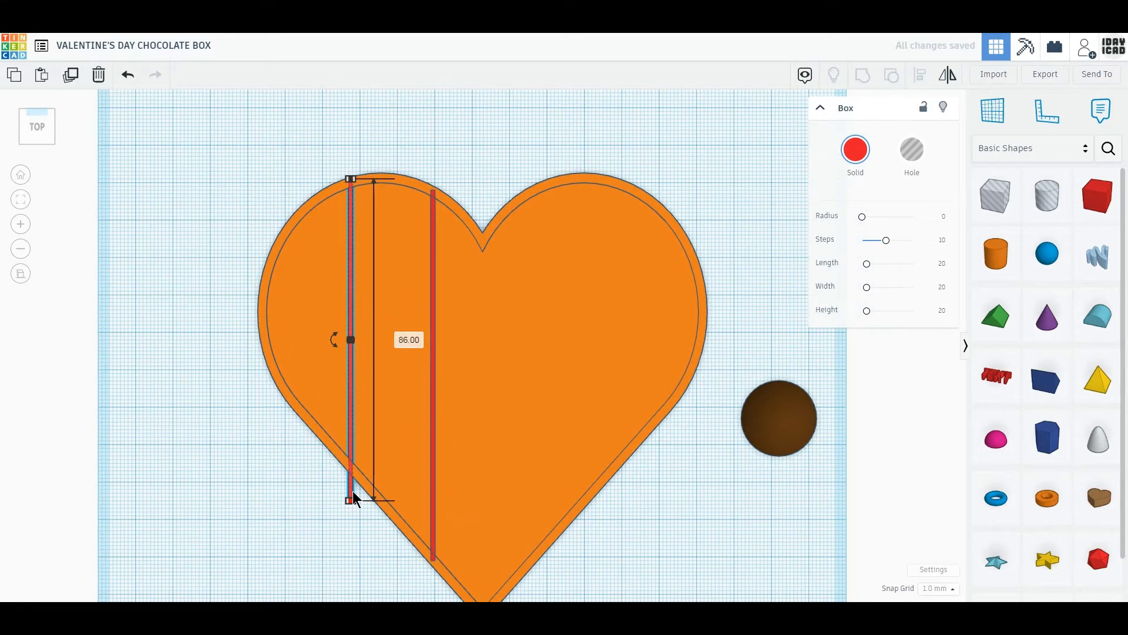
left_click_drag(351, 501, 352, 472)
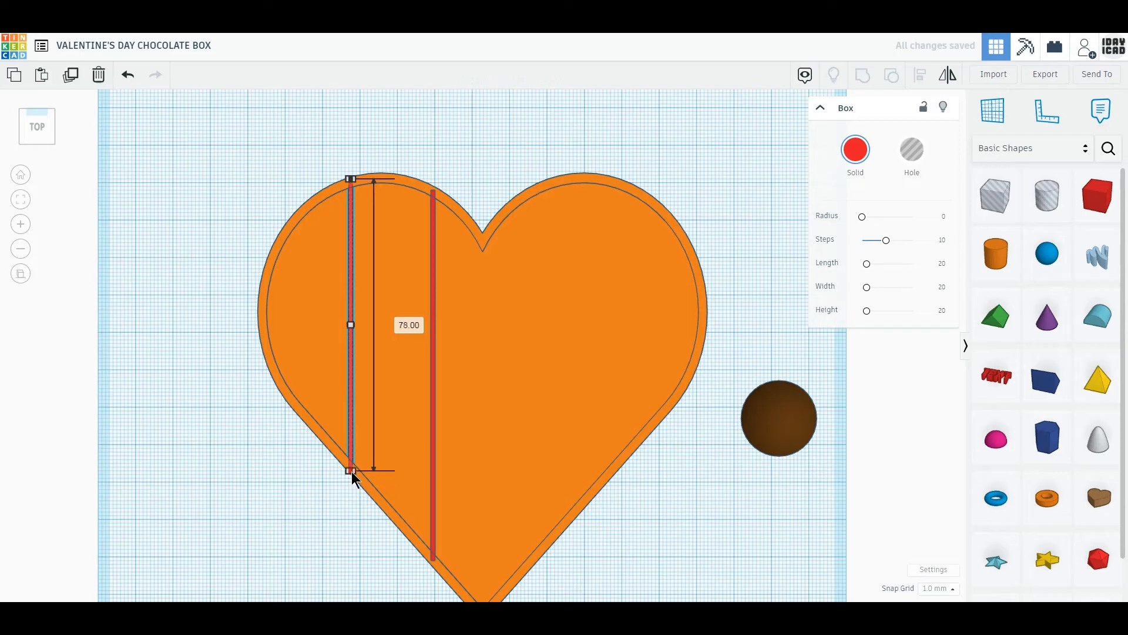
- Duplicate the long divider and place the copy 25 mm to its right, on the other side of the heart's notch
left_click(433, 468)
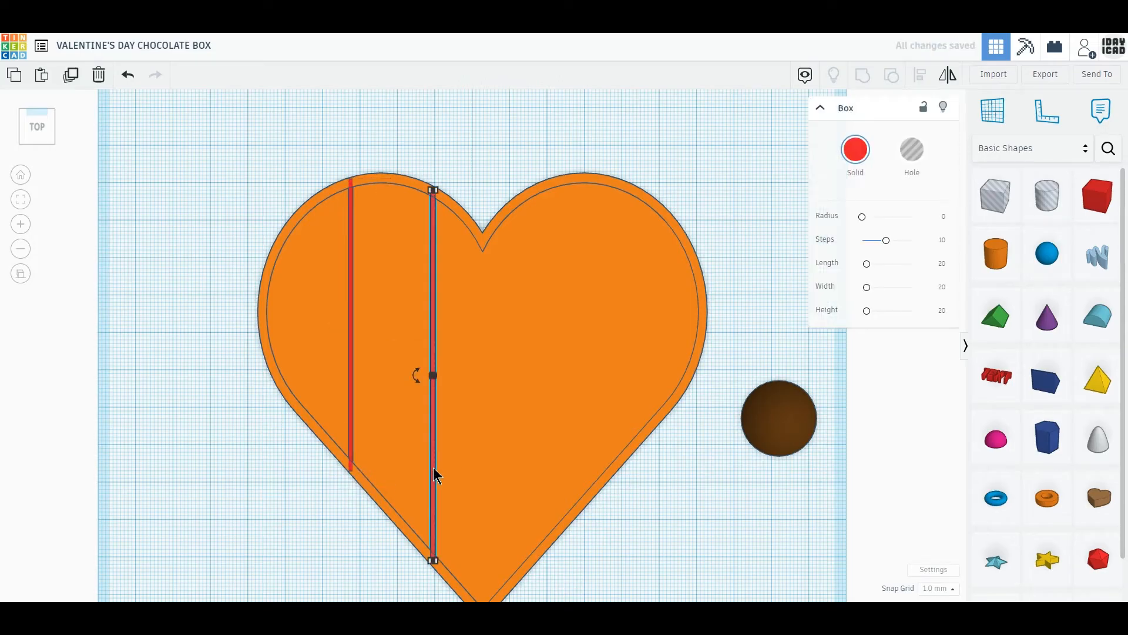
left_click(71, 79)
left_click_drag(433, 350, 528, 349)
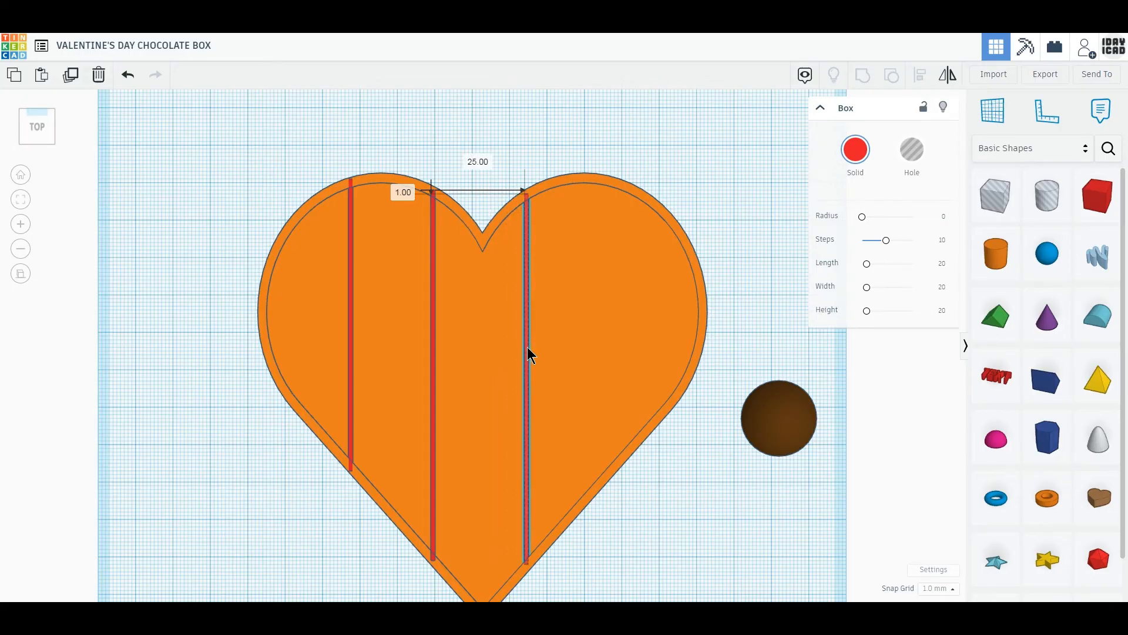
- Shift the heart box 1.75 mm left and 2.5 mm down, and reposition the two inner dividers to meet its walls
left_click(594, 329)
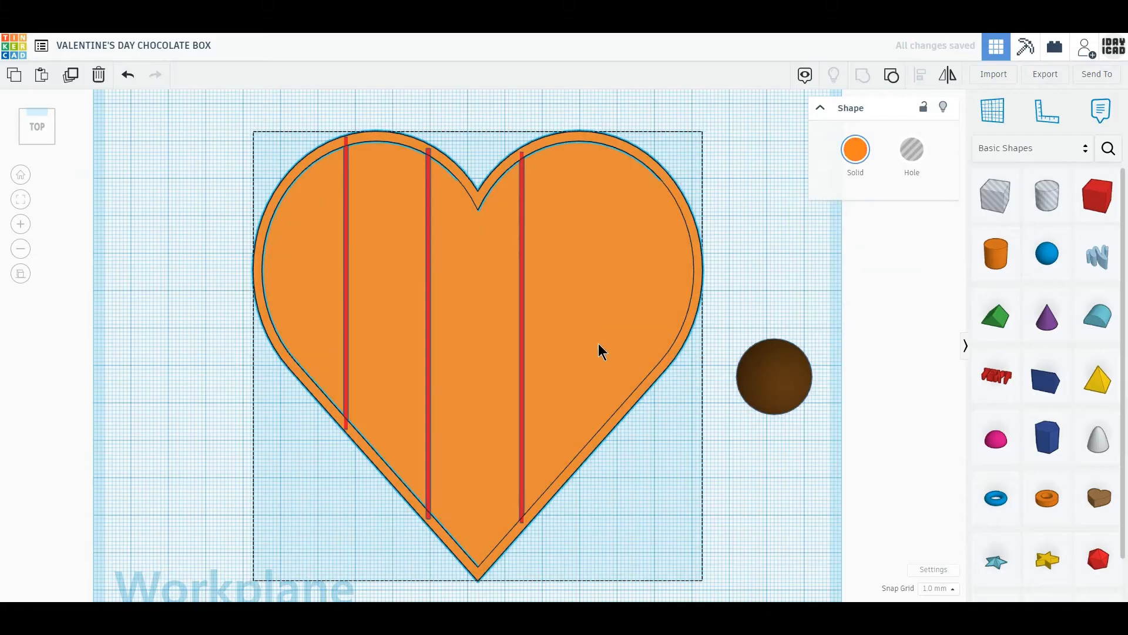
left_click_drag(599, 345, 591, 352)
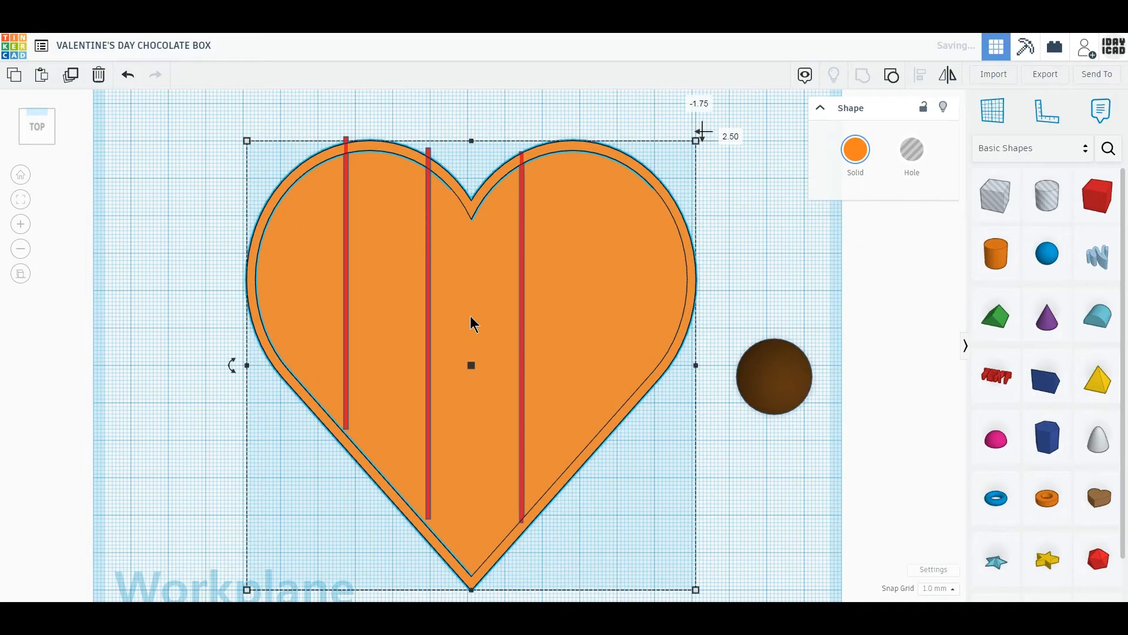
left_click(466, 112)
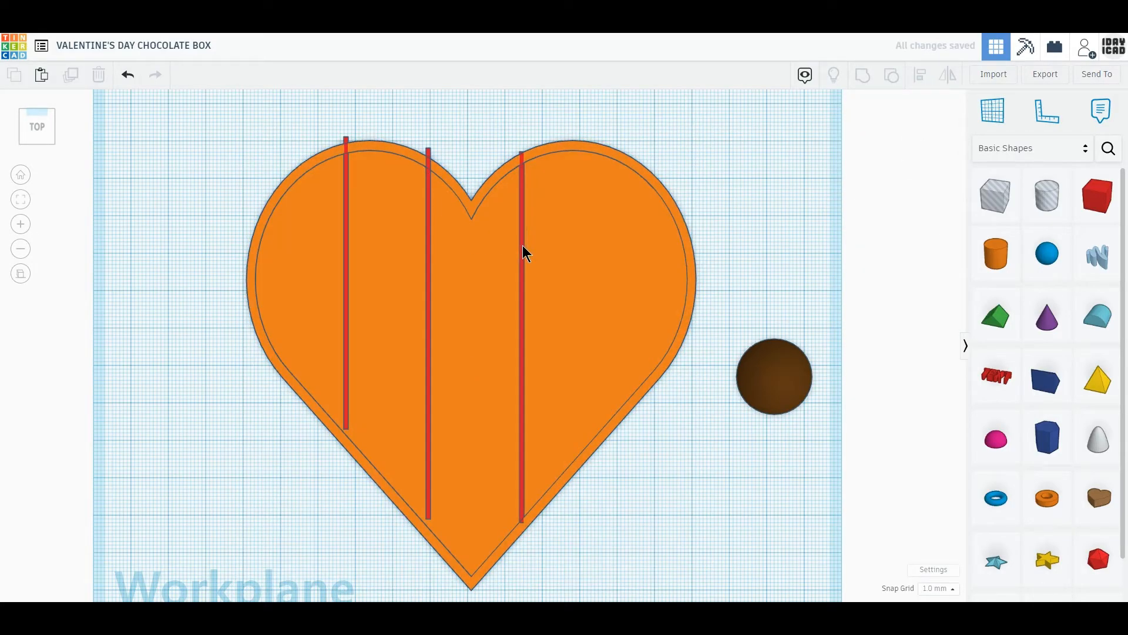
left_click_drag(522, 256, 509, 272)
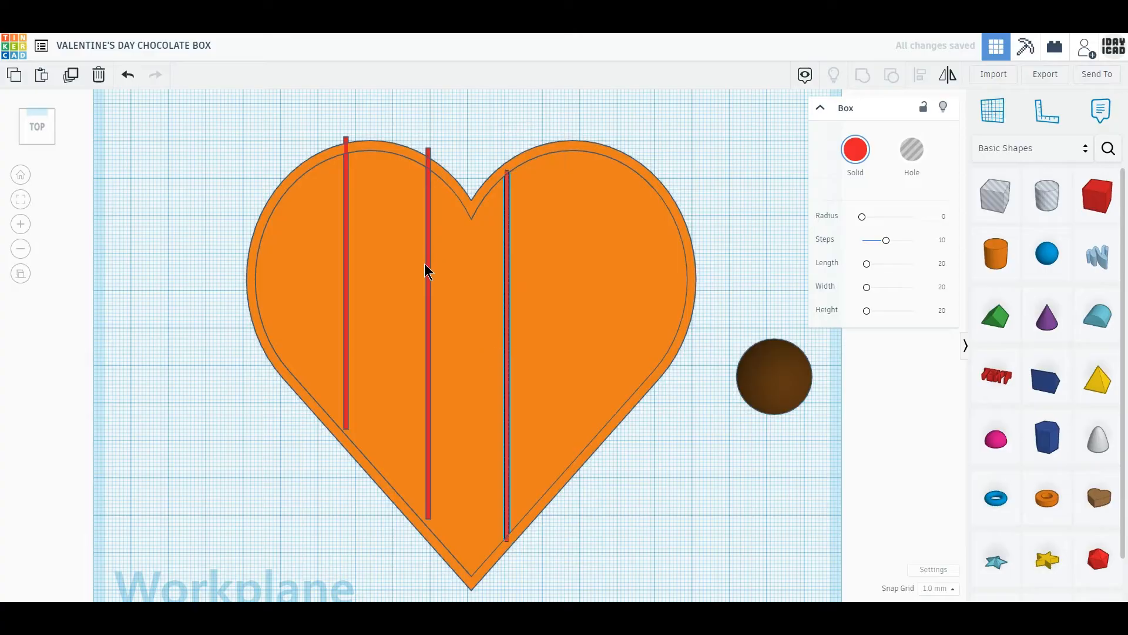
mouse_move(429, 269)
left_mouse_down()
mouse_move(427, 283)
mouse_move(428, 268)
left_mouse_up()
- Nudge the heart box 1 mm to the left to centre it around the two inner dividers
left_click(577, 336)
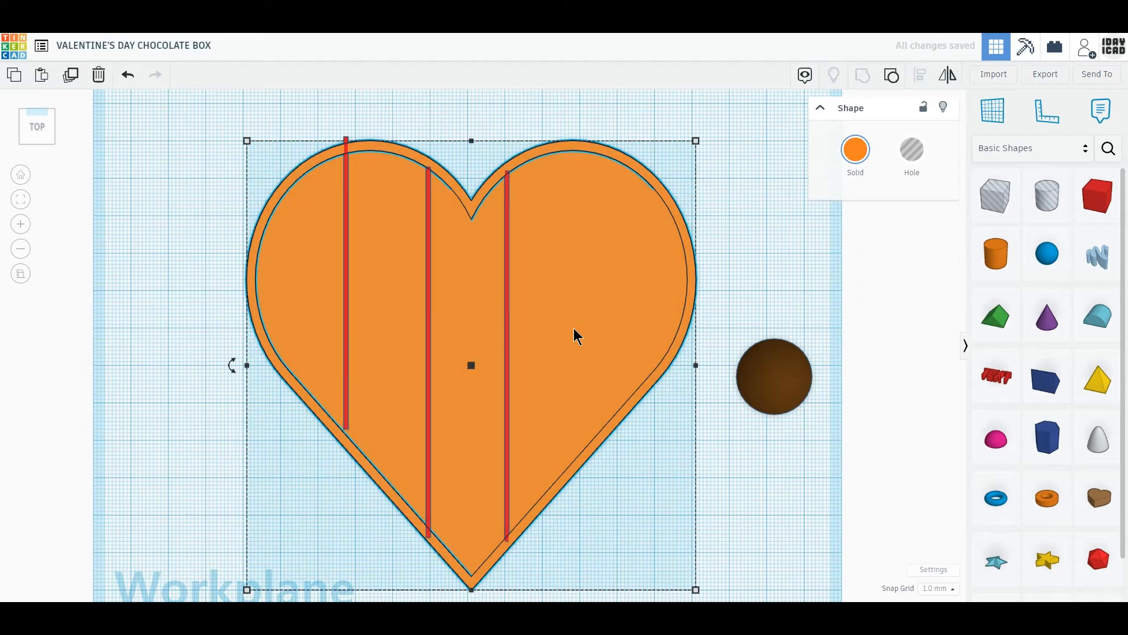
key("Left")
key("Left")
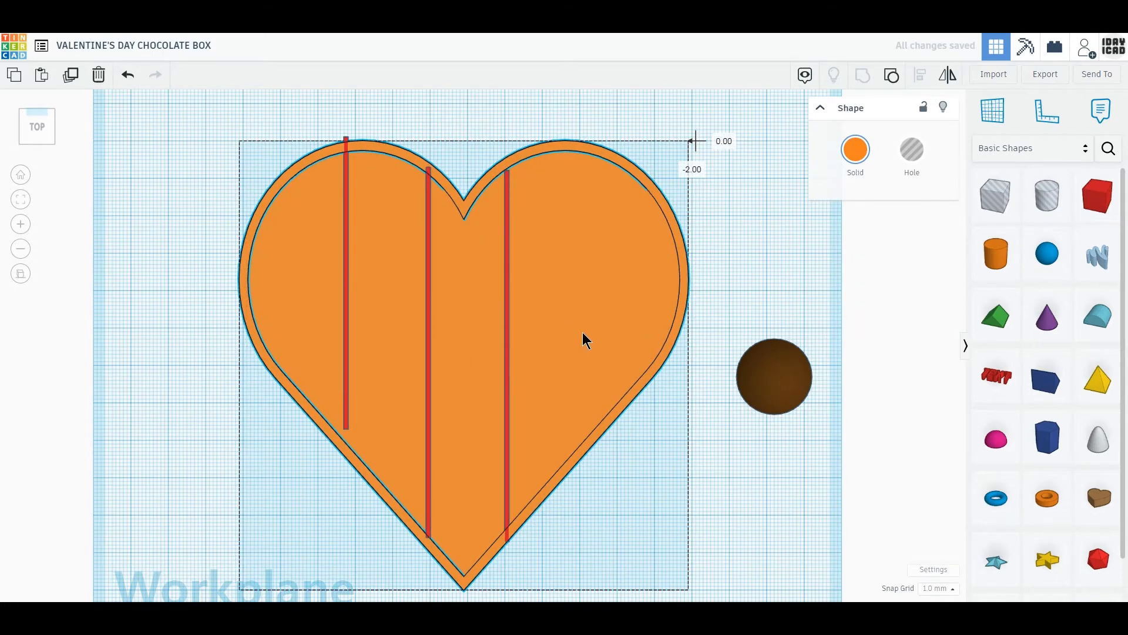
key("Right")
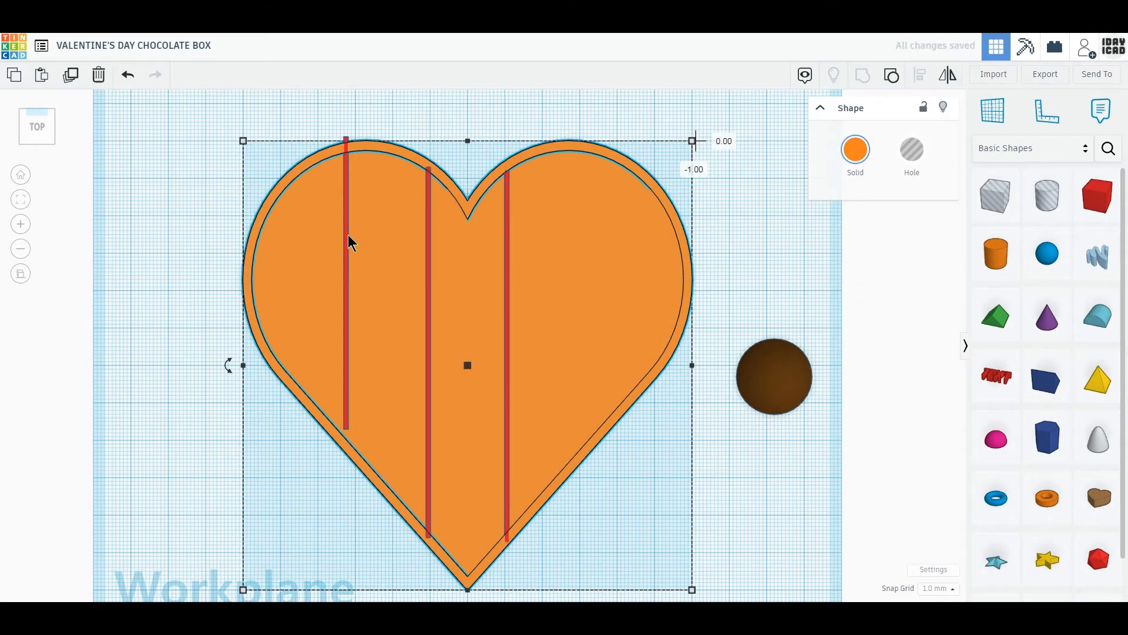
- Reposition the left-lobe divider and fit its lower end to the heart's wall, and nudge the right inner divider 1 mm up
left_click_drag(348, 235, 342, 252)
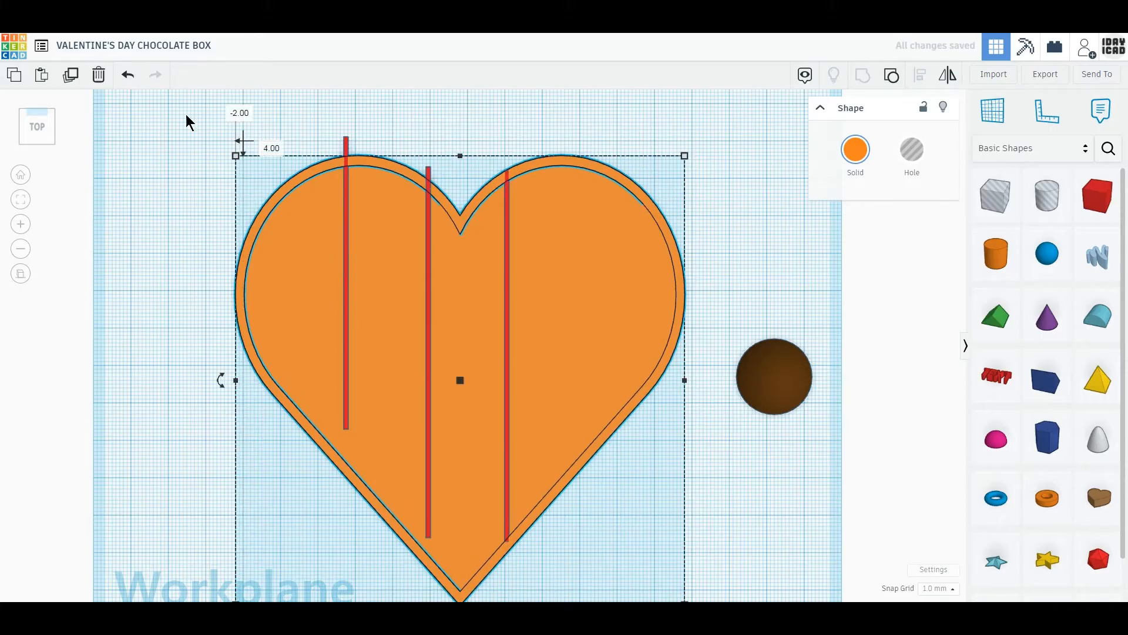
left_click(128, 76)
left_click(338, 229)
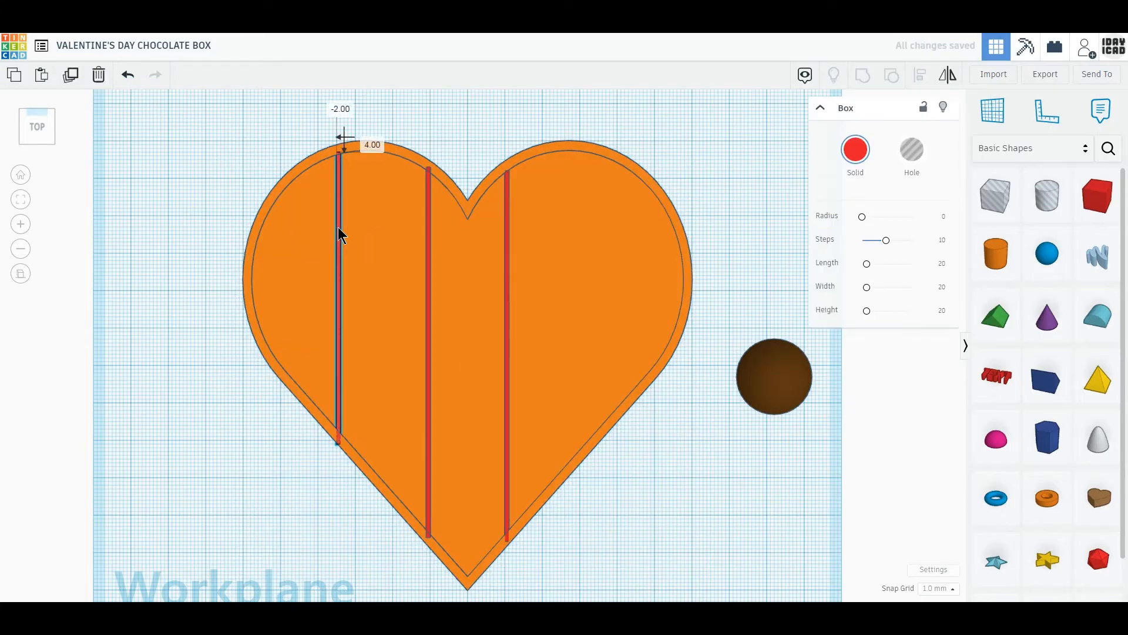
left_click_drag(337, 228, 351, 234)
left_click_drag(349, 442, 351, 450)
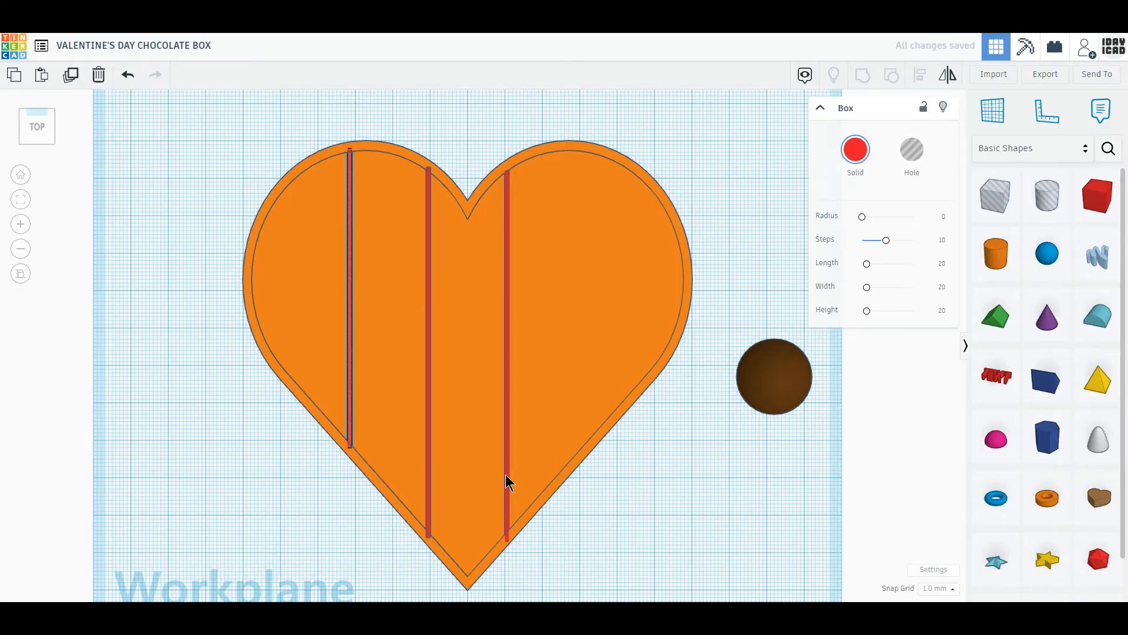
left_click_drag(507, 476, 506, 471)
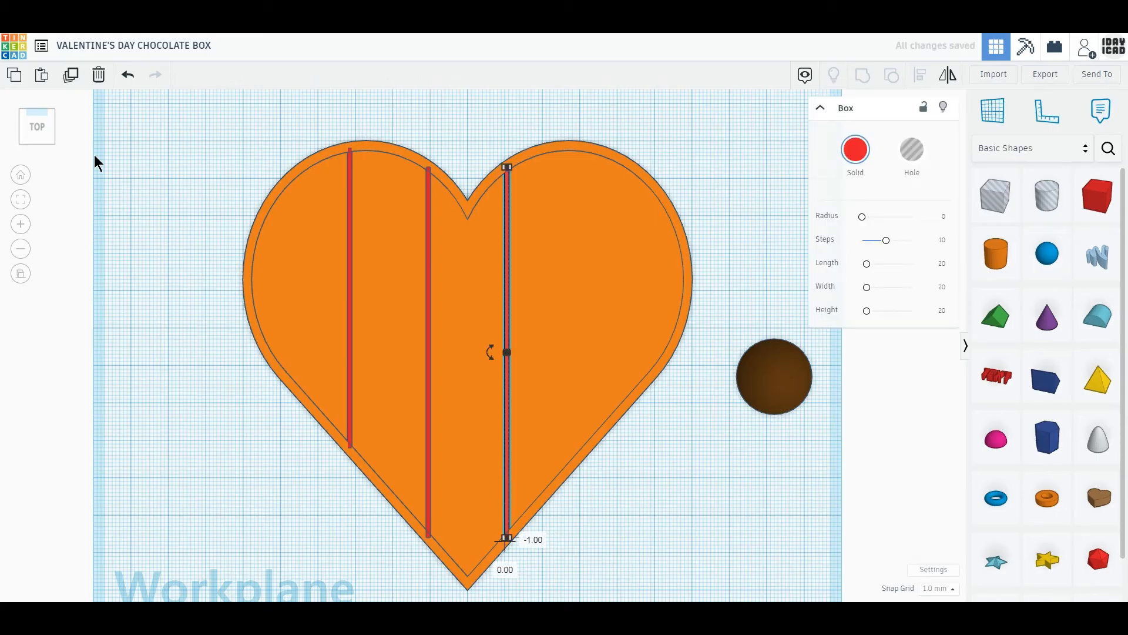
- Duplicate the right inner divider, place the copy about 21 mm to its right, and fit its length to the heart's walls at about 81 mm
left_click(70, 77)
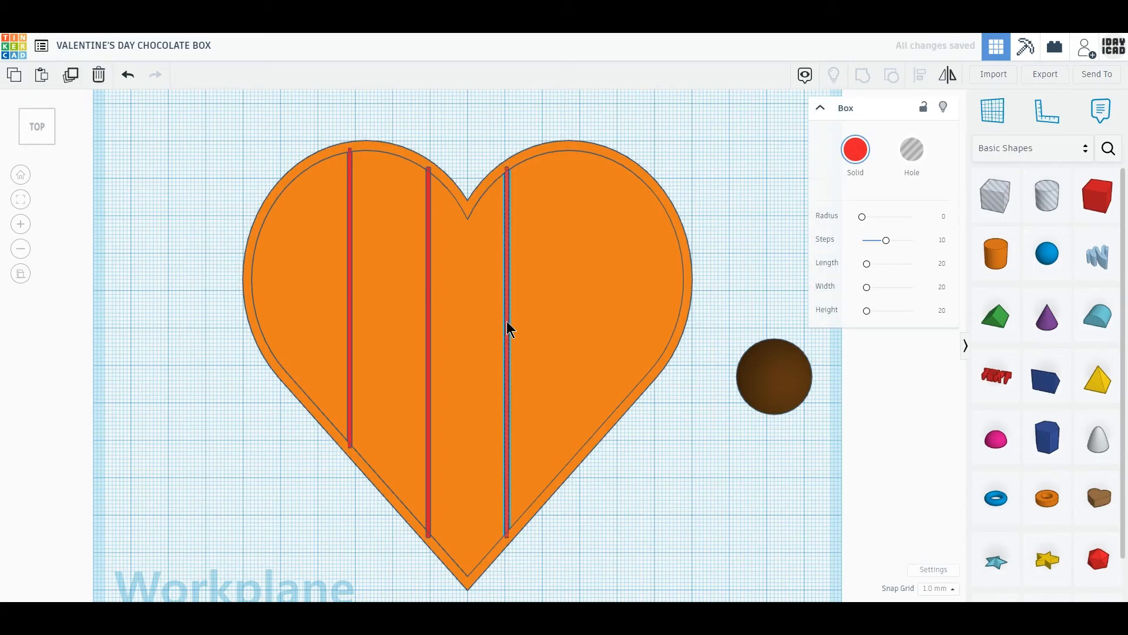
left_click_drag(506, 321, 551, 362)
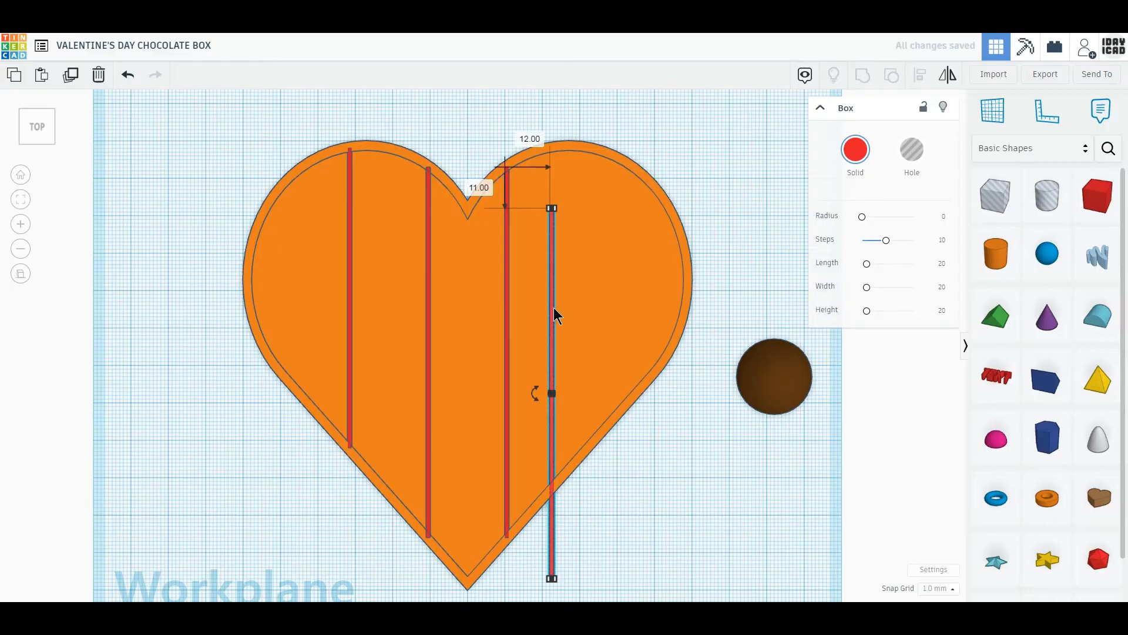
left_click_drag(556, 315, 585, 252)
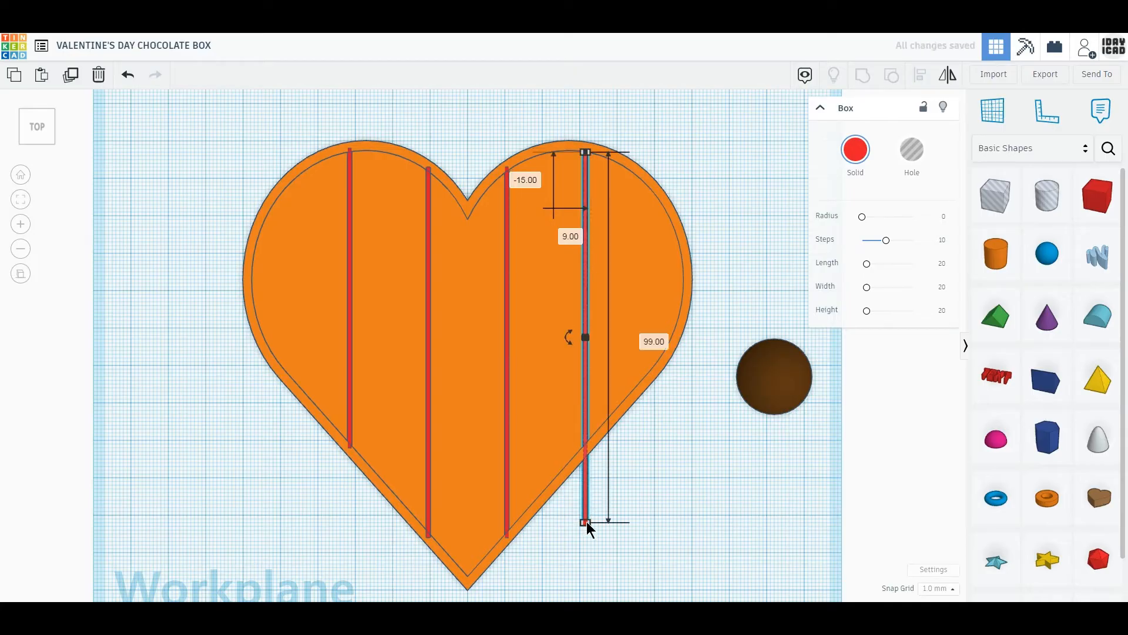
left_click_drag(586, 522, 587, 450)
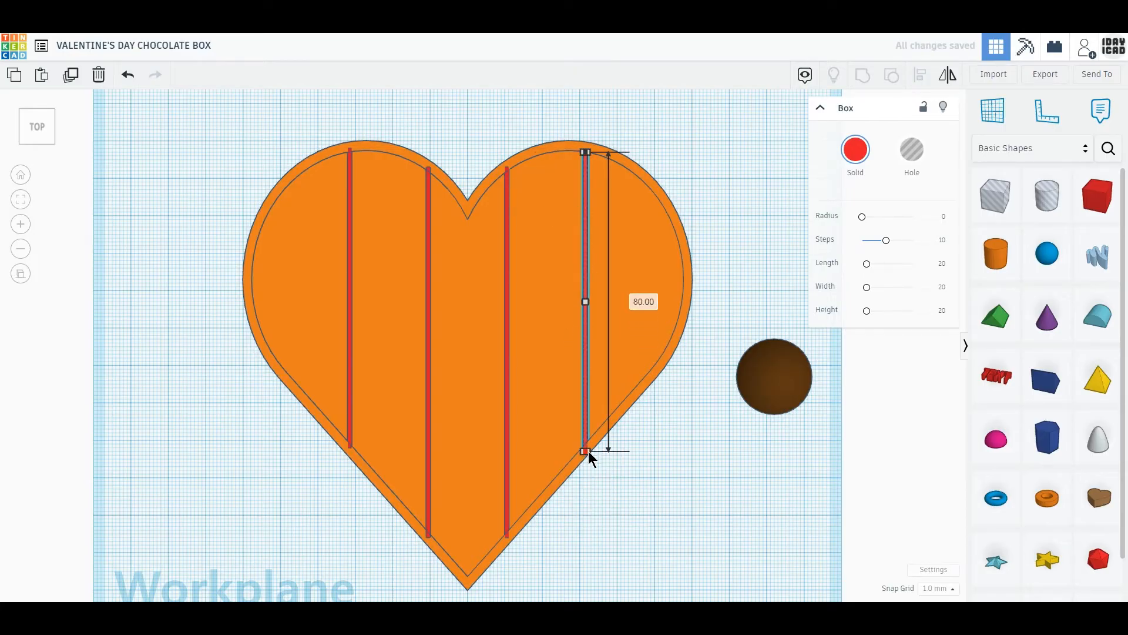
left_click_drag(587, 151, 588, 146)
left_click(632, 431)
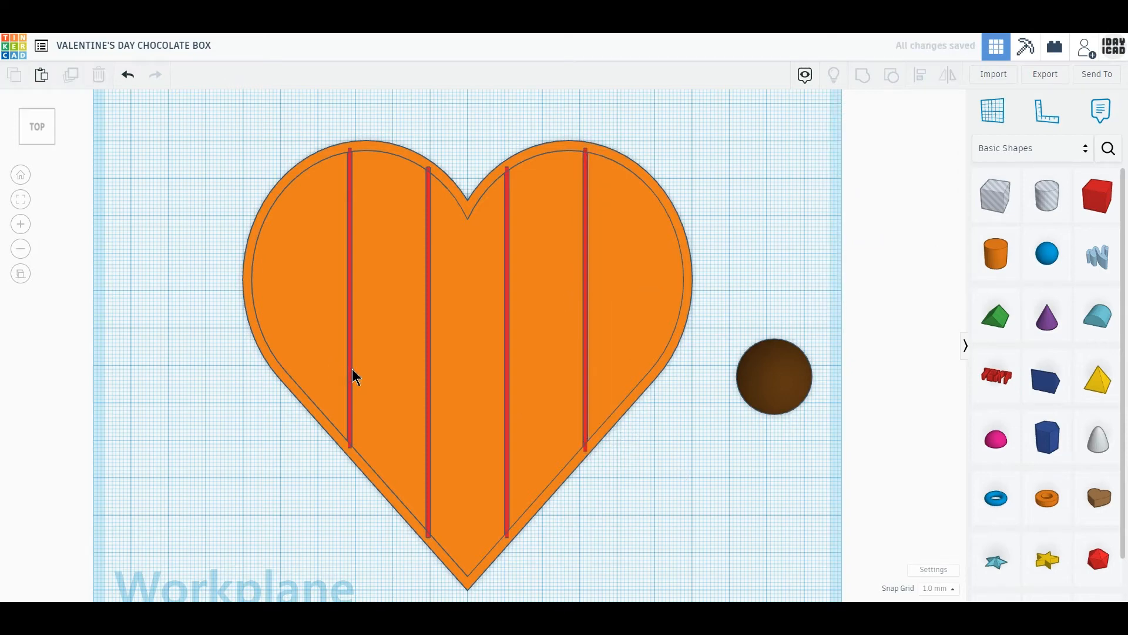
- Move the two outer dividers 2 mm outward and the two inner dividers 1 mm outward
left_click_drag(350, 375, 344, 373)
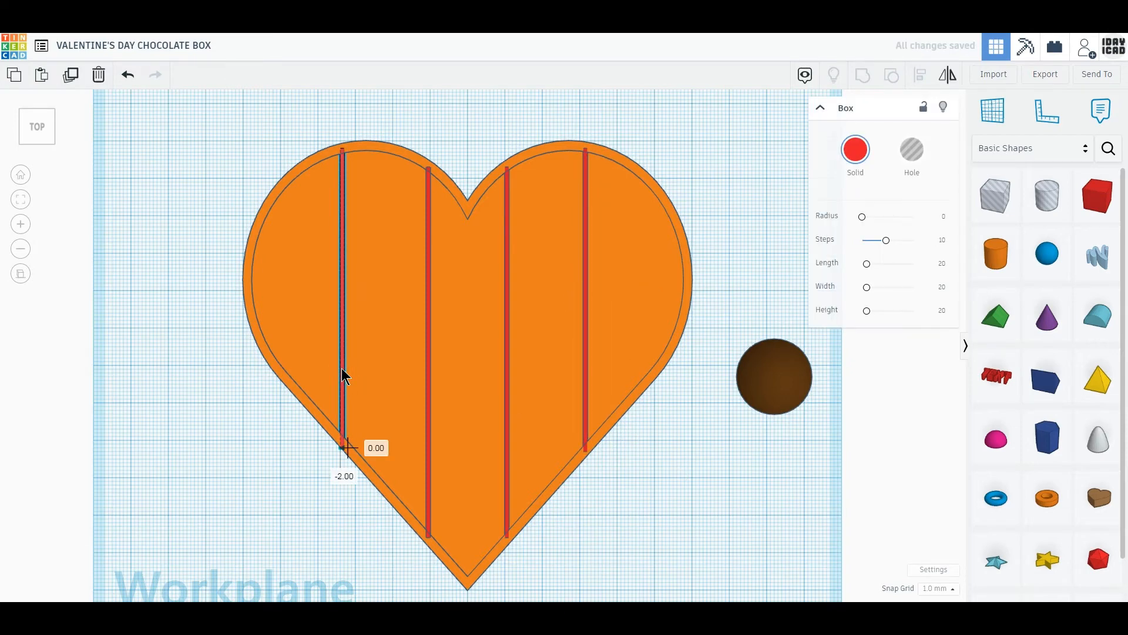
left_click_drag(586, 400, 594, 402)
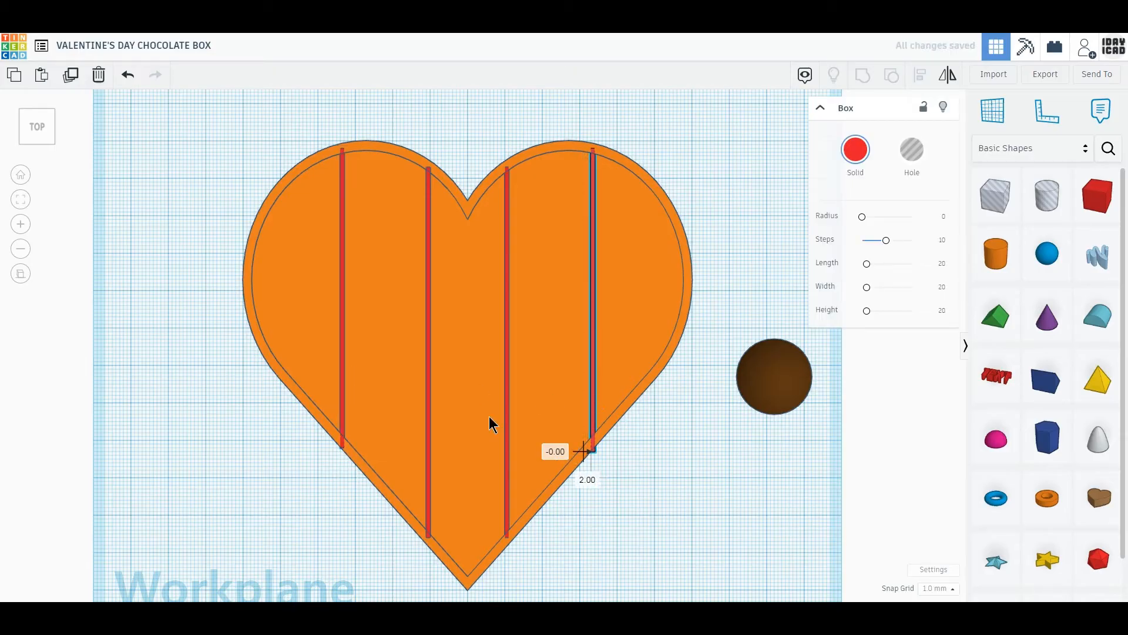
left_click_drag(427, 439, 426, 441)
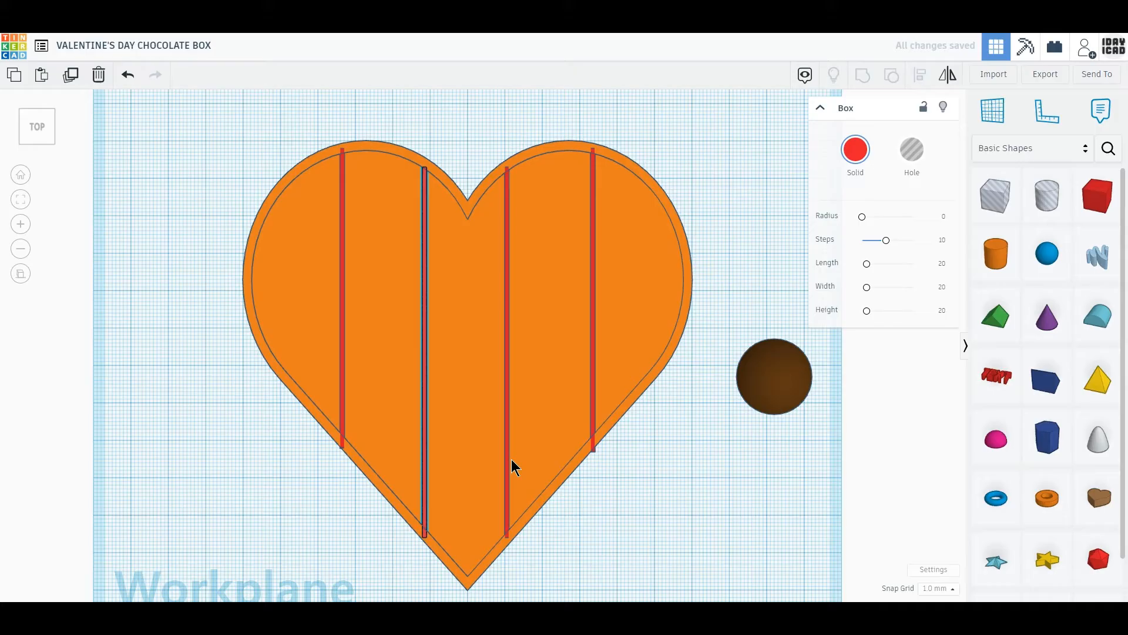
left_click_drag(513, 460, 510, 461)
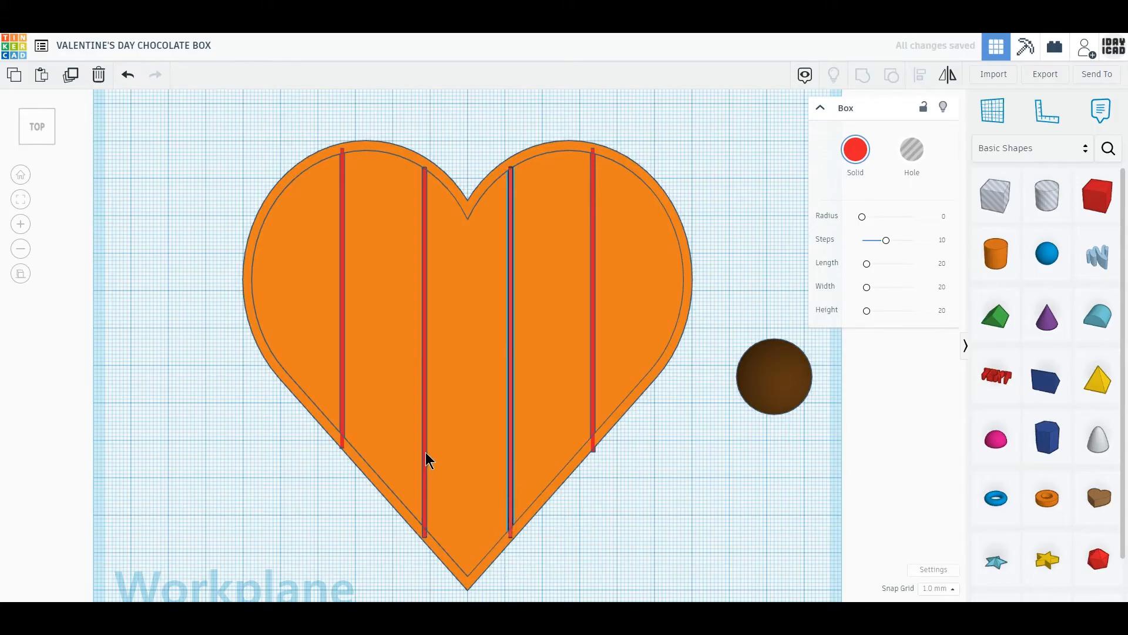
- Move both inner dividers 1 mm up towards the heart's notch
left_click_drag(425, 451, 425, 452)
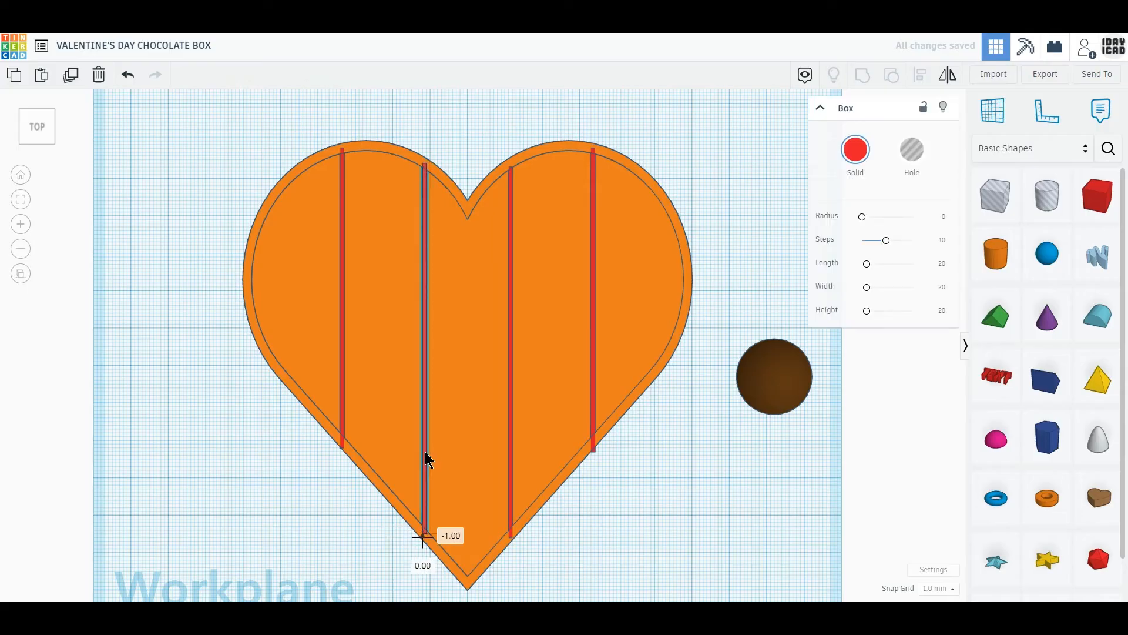
left_click(511, 477)
left_click_drag(510, 476, 510, 476)
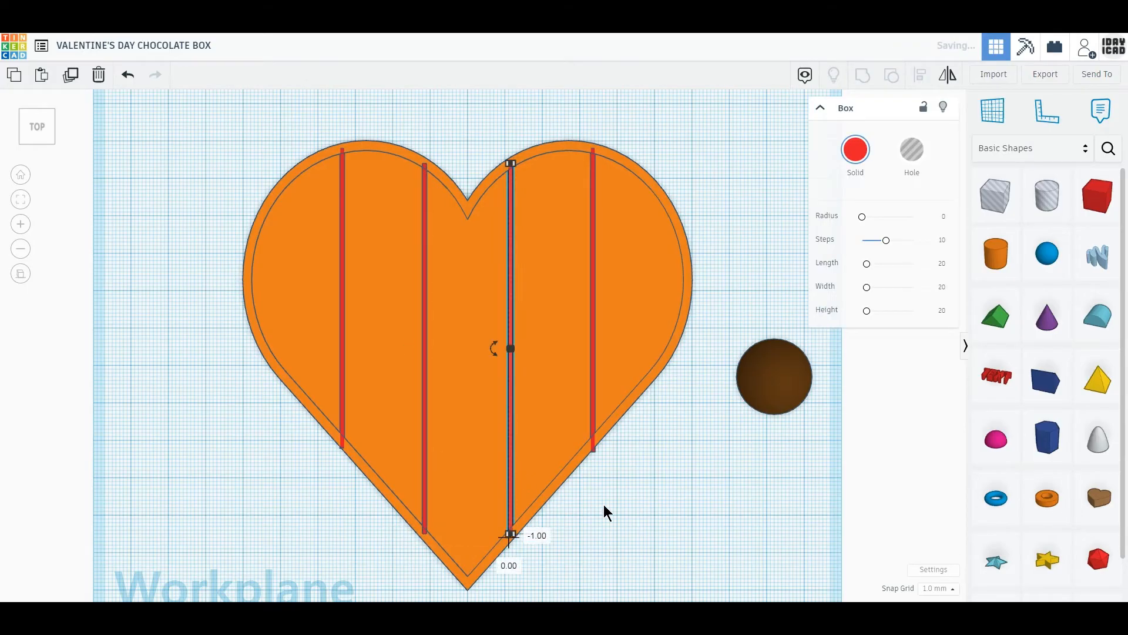
left_click(604, 504)
- Shorten the lower ends of both outer dividers together so they stop within the heart's wall
left_click(595, 362)
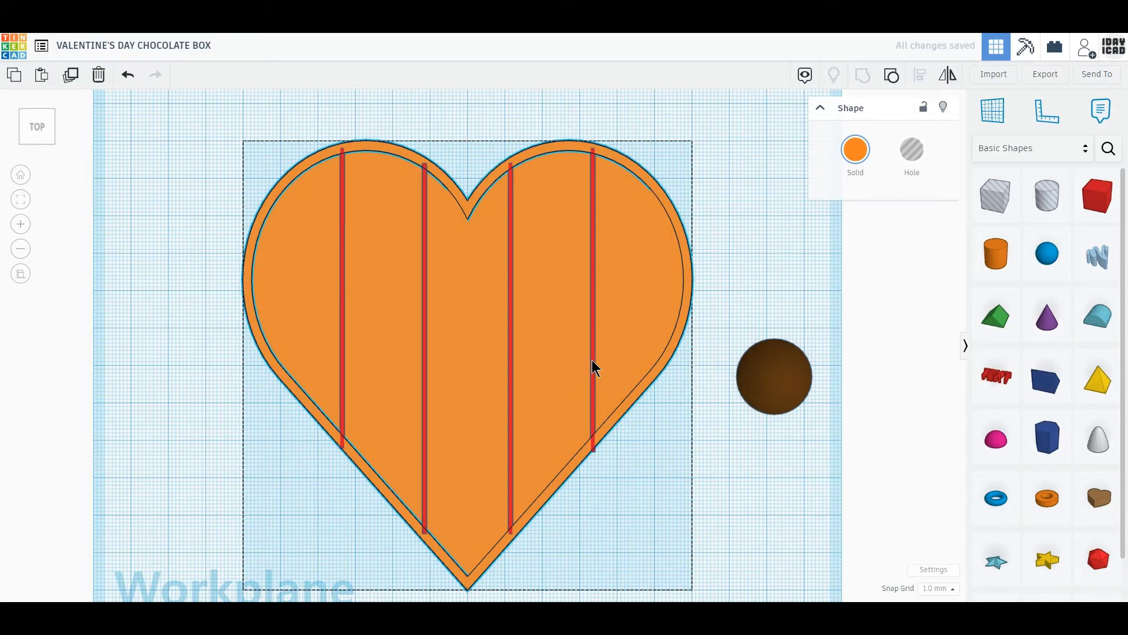
left_click(593, 362)
left_click(343, 386, "shift")
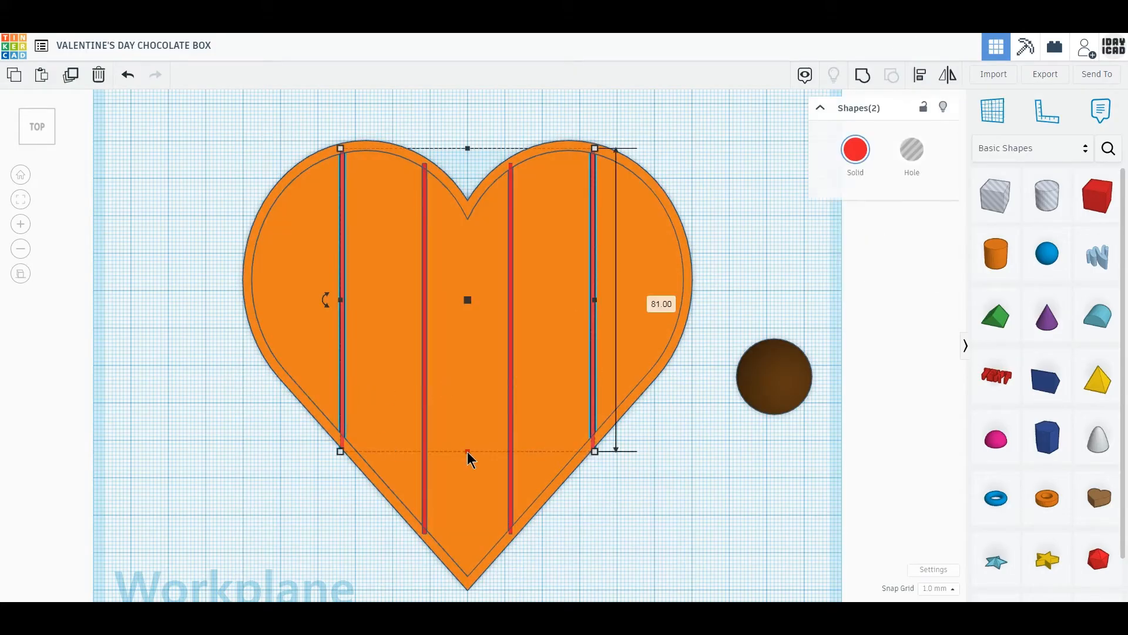
left_click(616, 508)
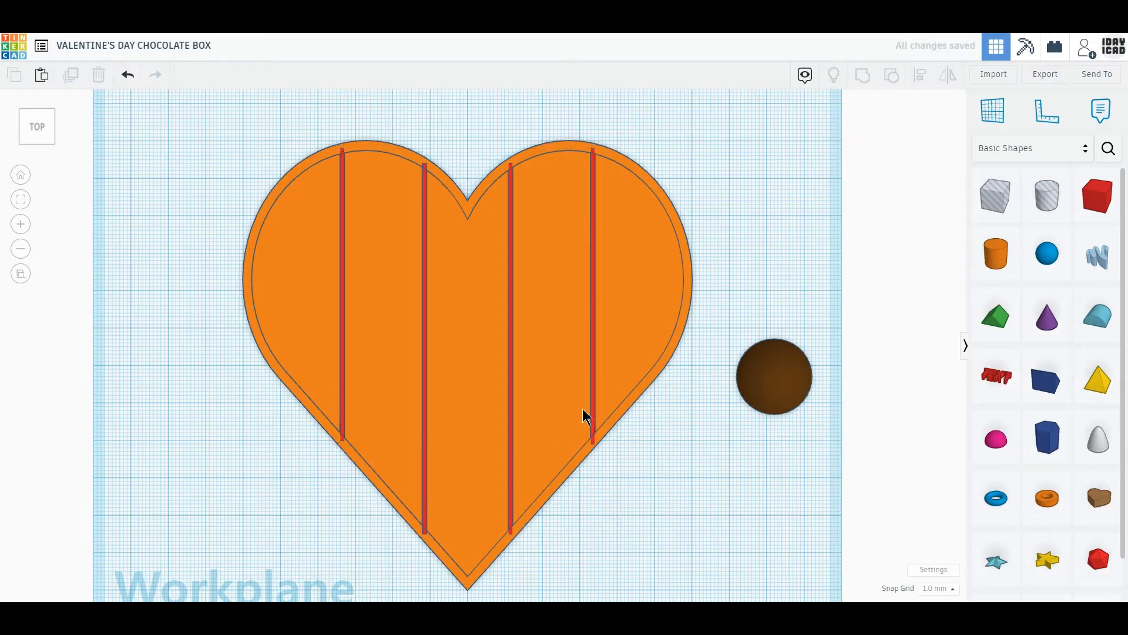
left_click(593, 411)
left_click(728, 529)
- Duplicate the right outer divider and rotate the copy 90° to run across the heart
left_click(594, 417)
left_click(70, 75)
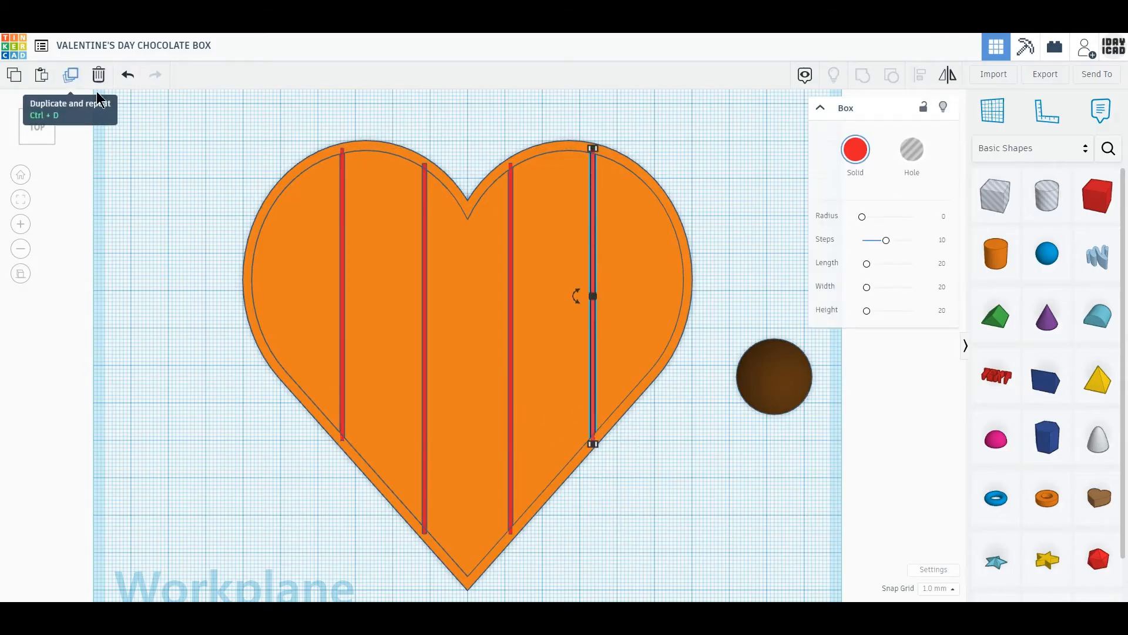
left_click_drag(576, 296, 603, 364)
left_click(631, 309)
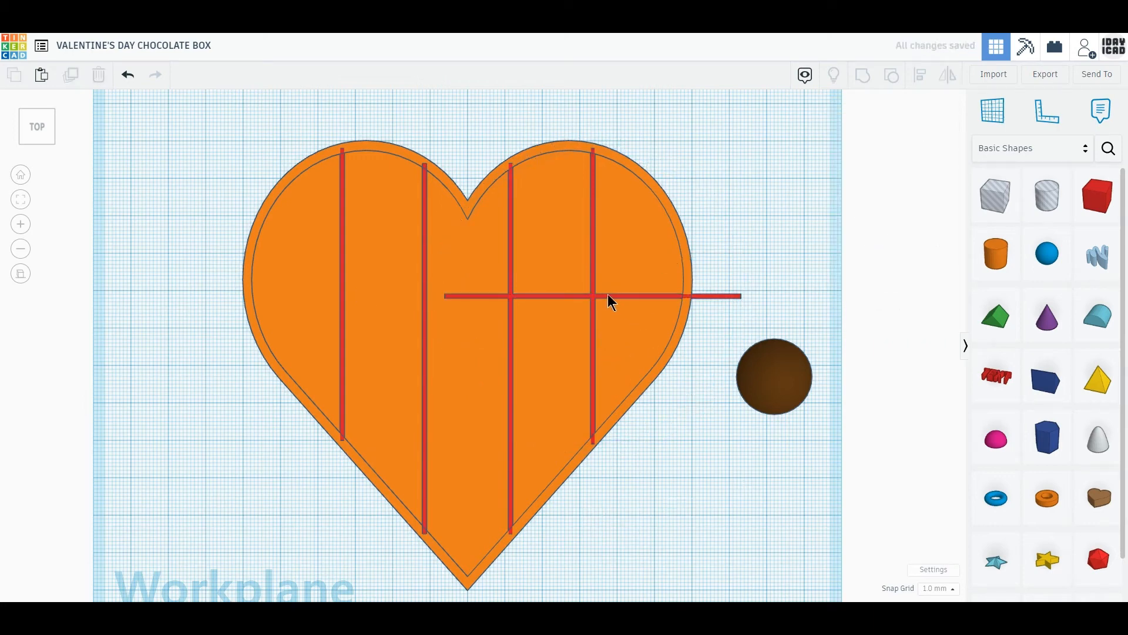
- Shorten the horizontal divider to about 24 mm and place it between the two inner dividers near the heart's tip
left_click_drag(607, 301, 517, 257)
left_click(128, 75)
left_click_drag(717, 300, 529, 258)
left_click_drag(540, 312, 496, 398)
- Duplicate the short cross divider three times upward between the inner dividers at 22 mm spacing
left_click(70, 76)
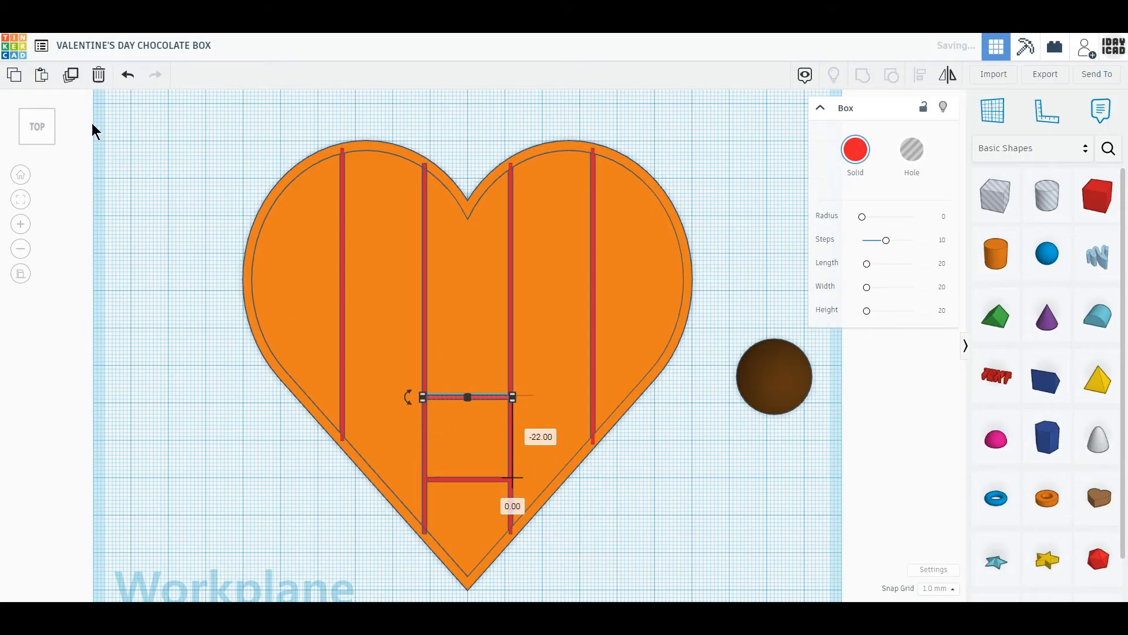
left_click(72, 76)
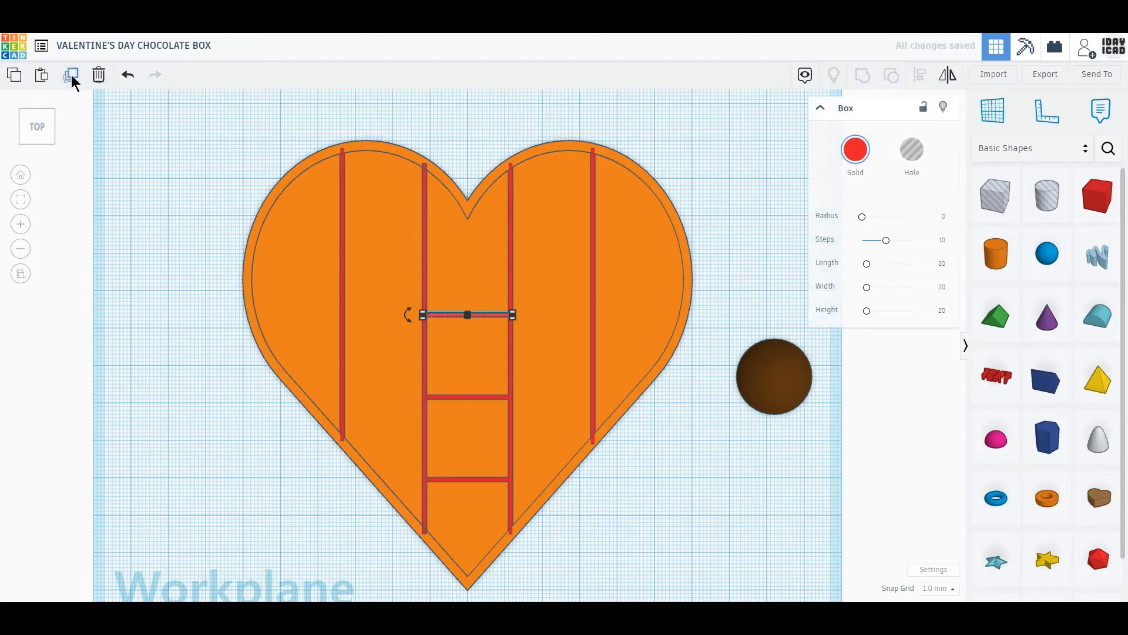
left_click(72, 77)
left_click(489, 479)
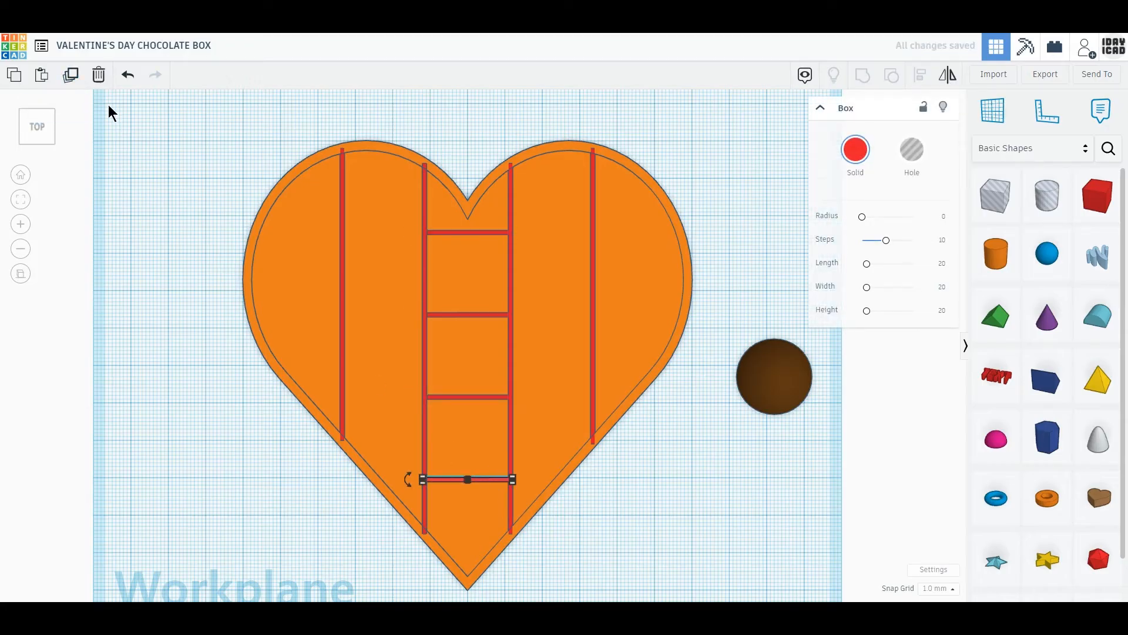
left_click(72, 81)
left_click_drag(487, 479, 327, 345)
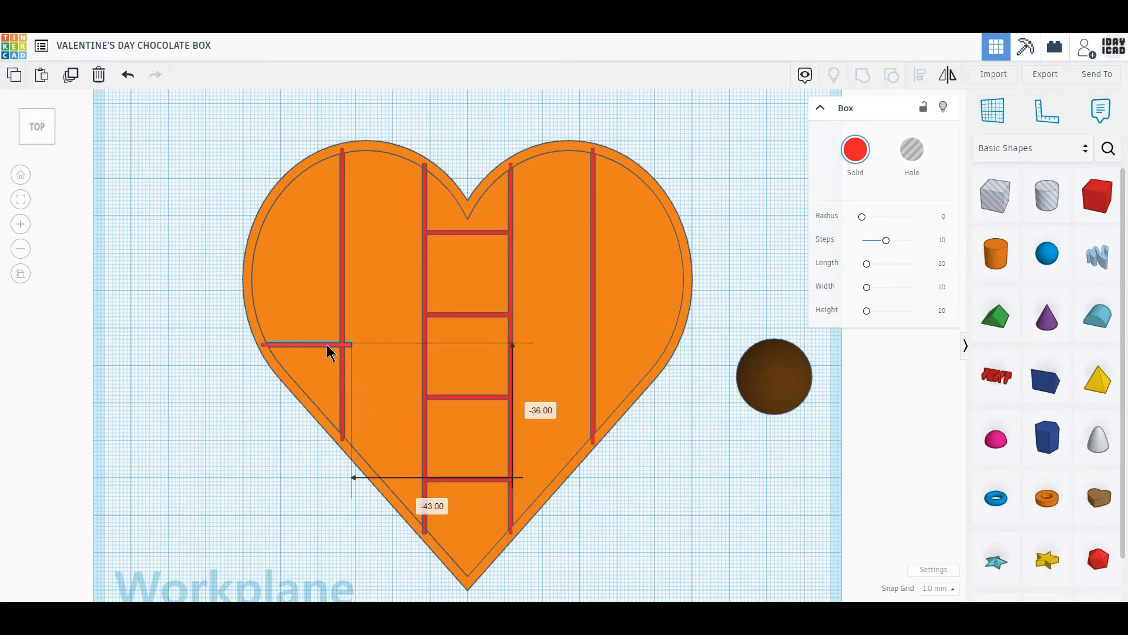
left_click(101, 79)
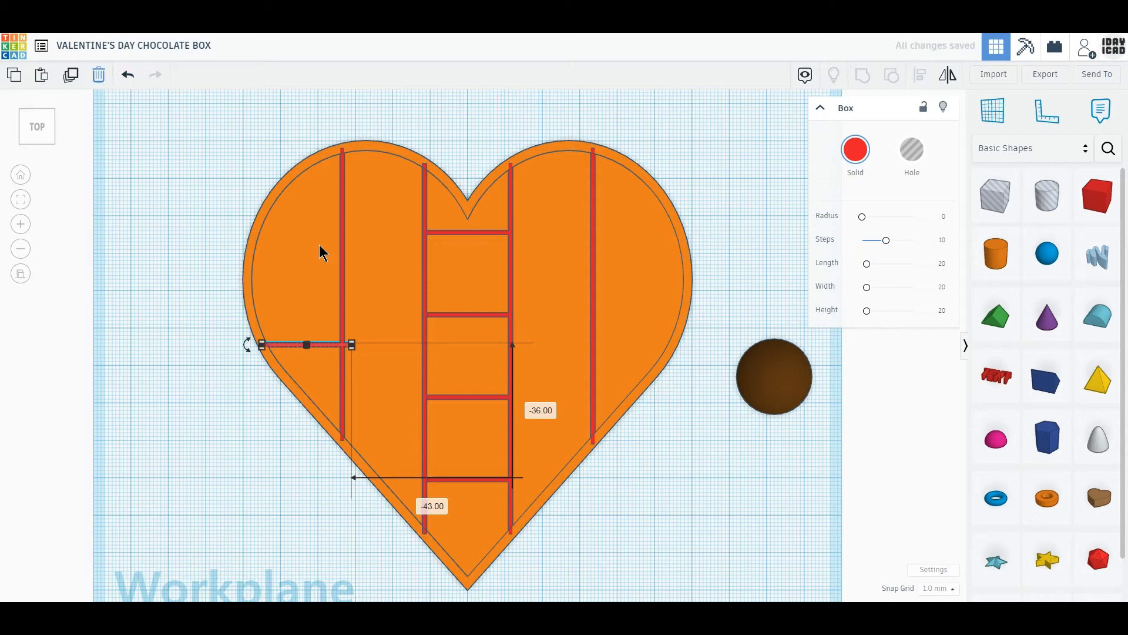
- Extend the second cross divider from the heart's tip at both ends to span the two outer dividers, 68 mm long
left_click(445, 398)
left_click_drag(428, 397, 345, 398)
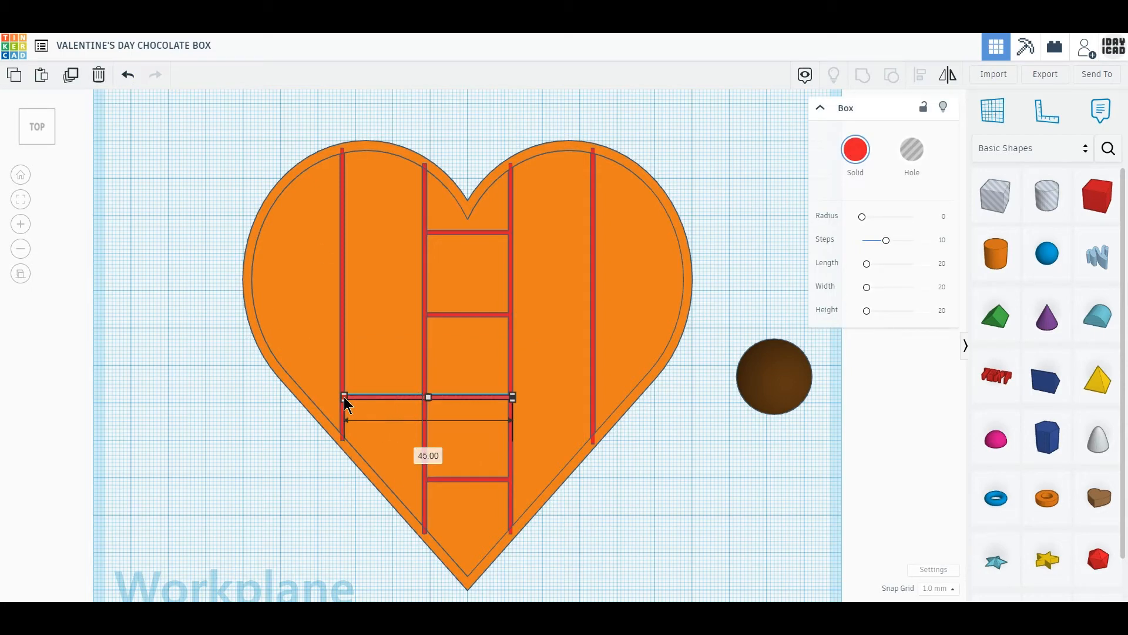
left_click_drag(513, 398, 596, 397)
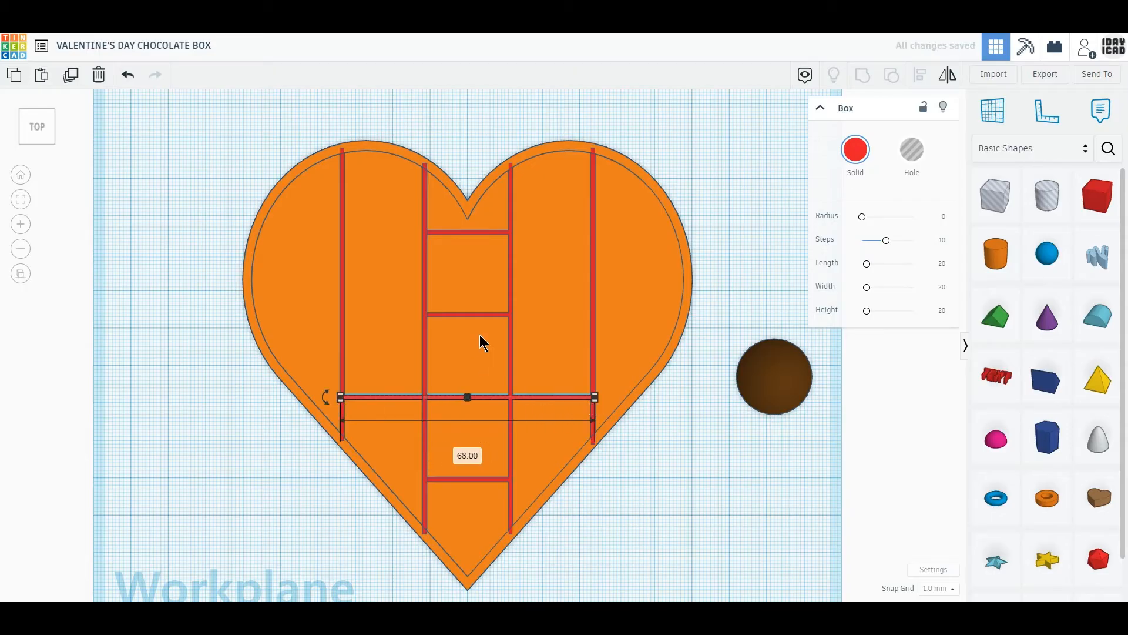
- Extend the third and fourth cross dividers from the tip to the heart's side walls, 114 mm and 112 mm long
left_click(435, 316)
left_click_drag(424, 315, 253, 315)
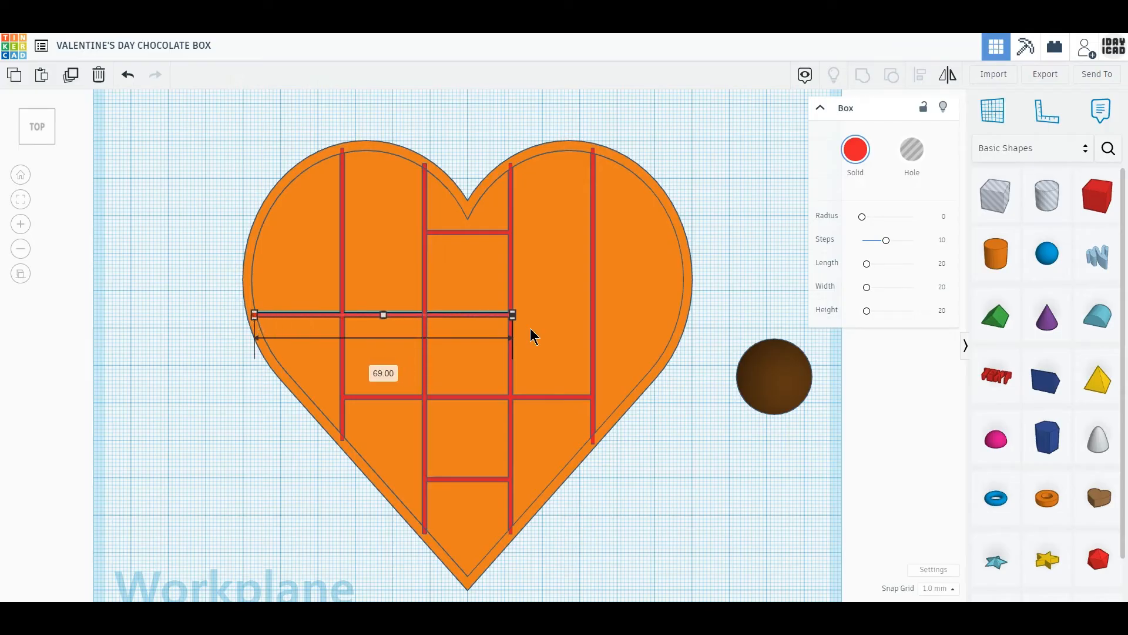
left_click_drag(513, 316, 684, 316)
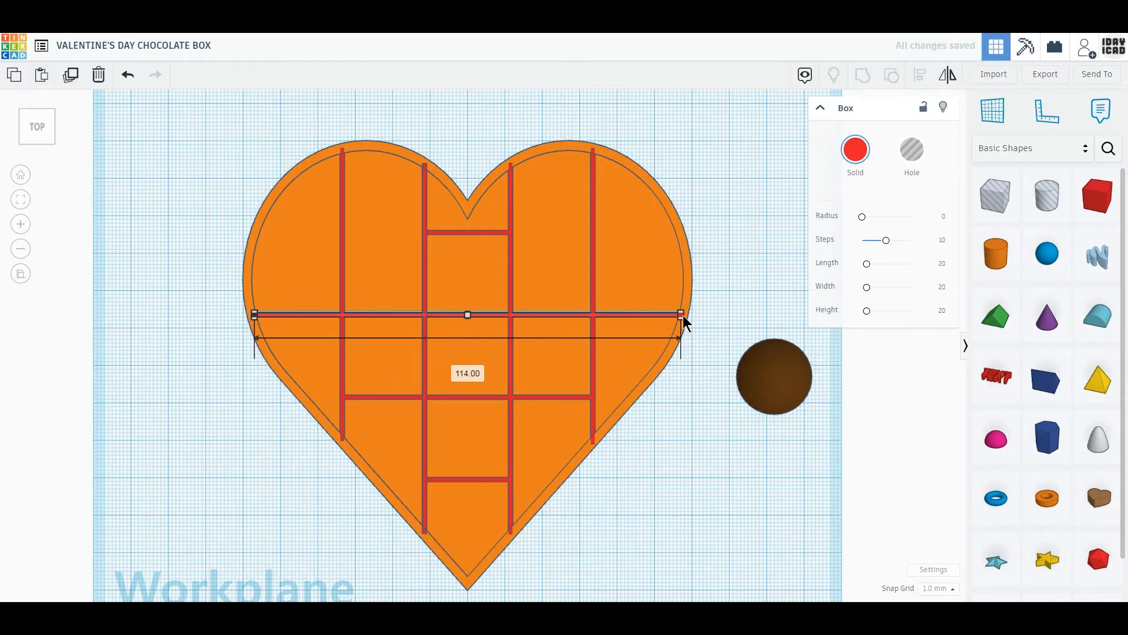
left_click(466, 233)
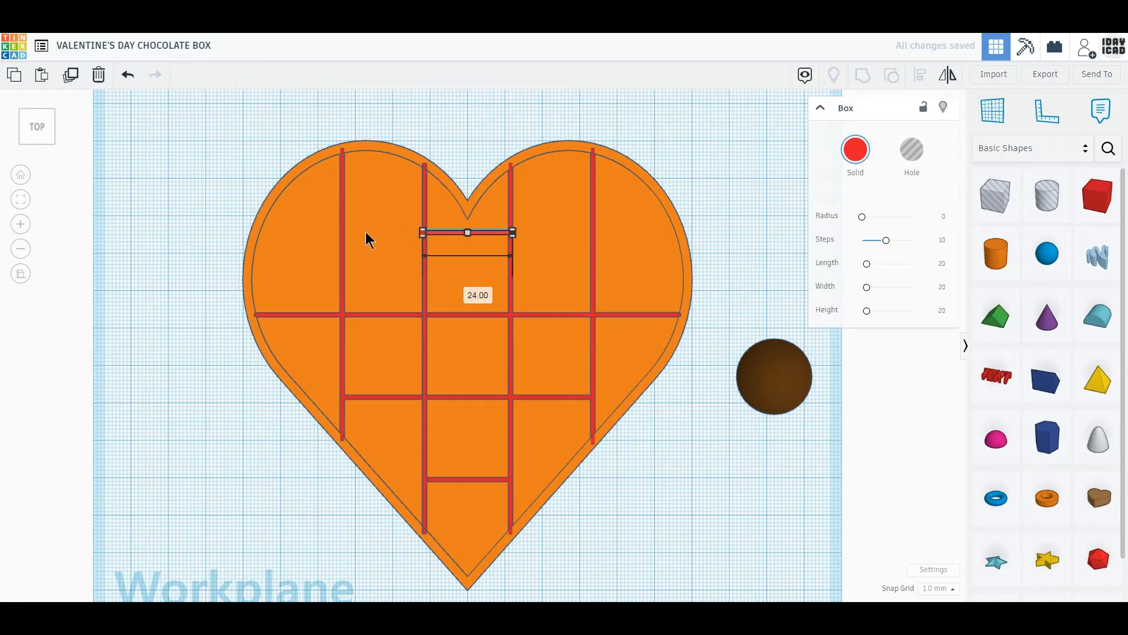
left_click_drag(422, 232, 259, 235)
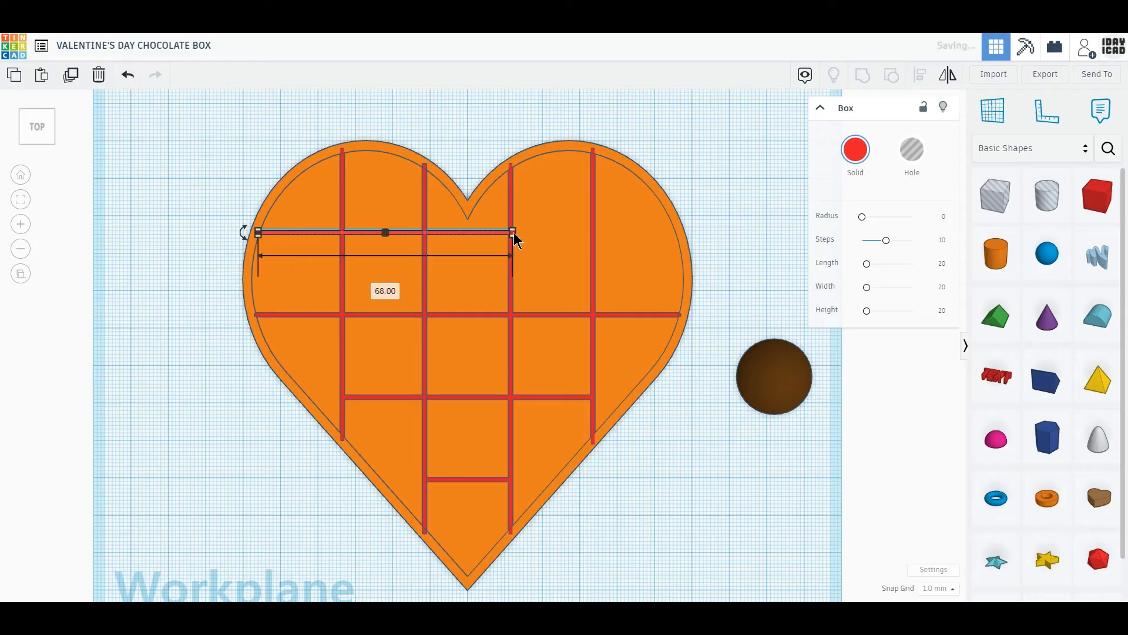
left_click_drag(514, 234, 679, 236)
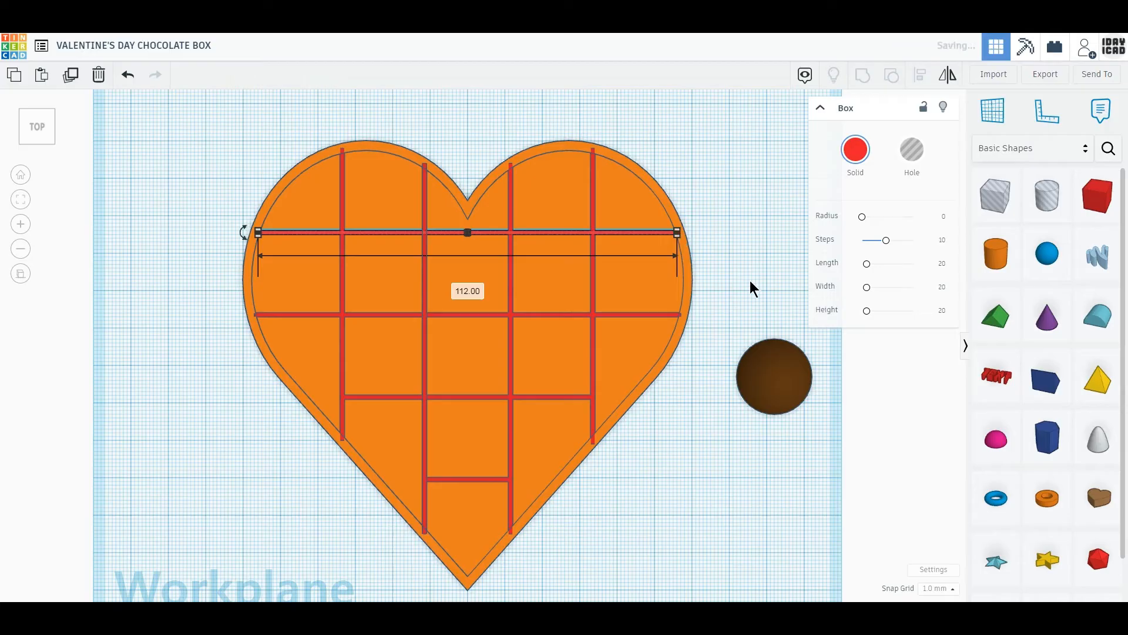
- Move the brown chocolate ball up beside the heart's right lobe
left_click(749, 281)
left_click_drag(784, 399, 781, 306)
left_click_drag(680, 536, 222, 141)
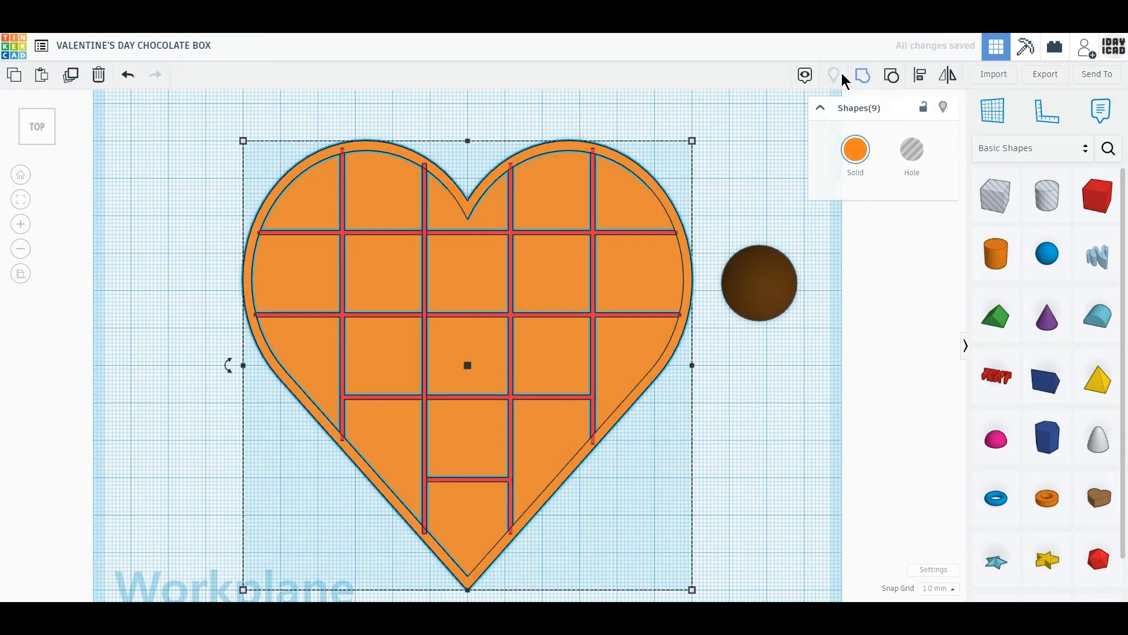
left_click(863, 77)
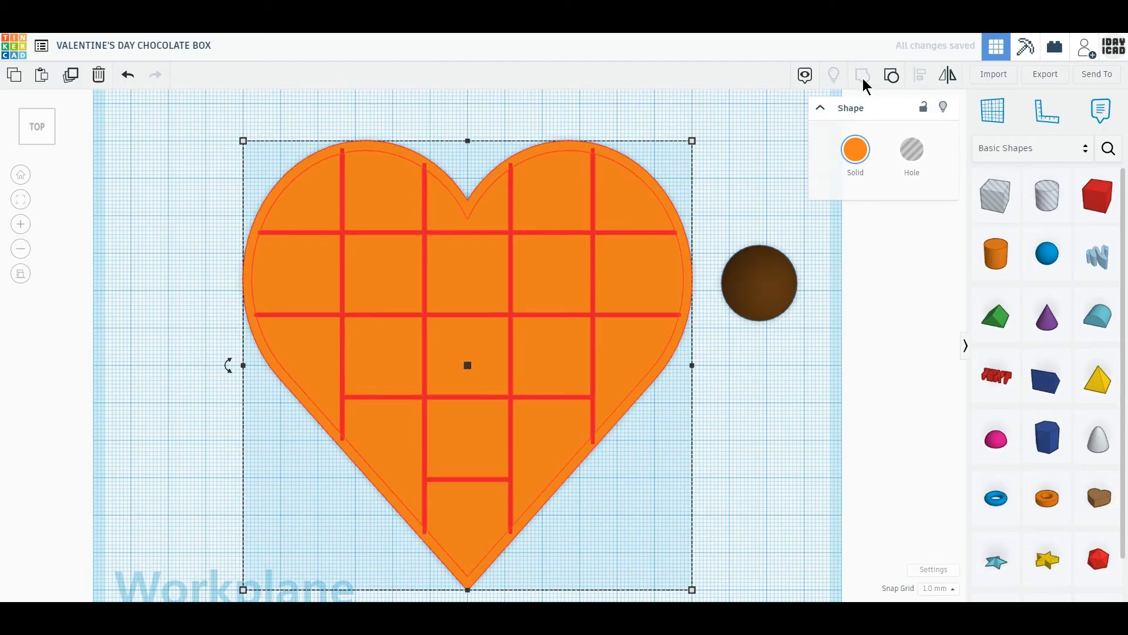
left_click(859, 154)
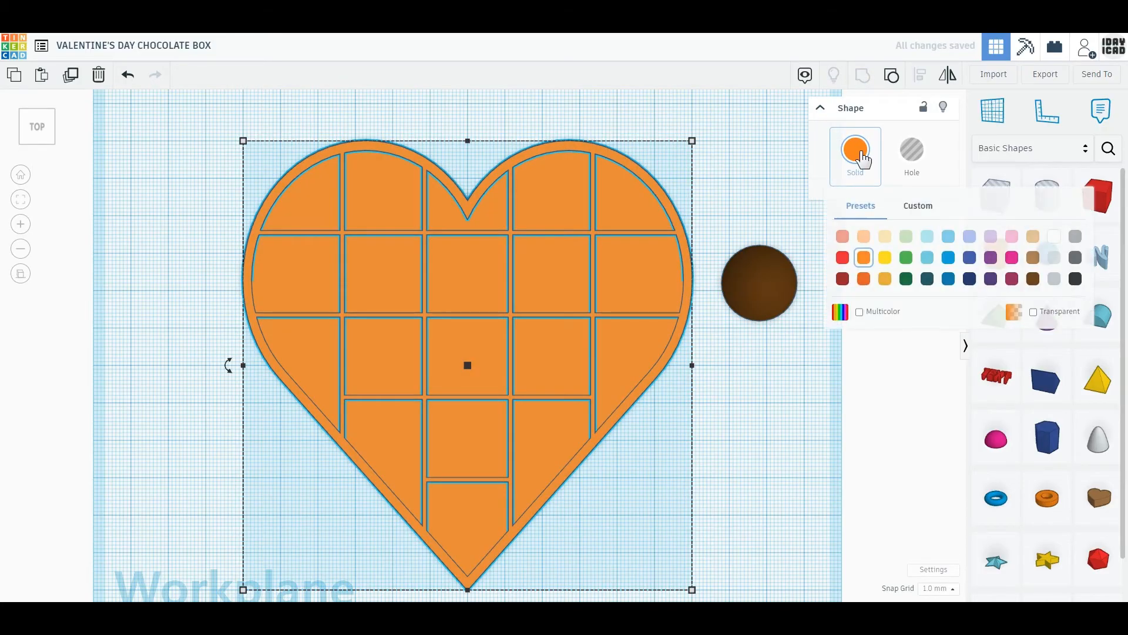
left_click(892, 74)
- Duplicate the heart box without its dividers, place the copy about 136 mm to the left, and colour it red
right_click_drag(790, 199, 801, 375)
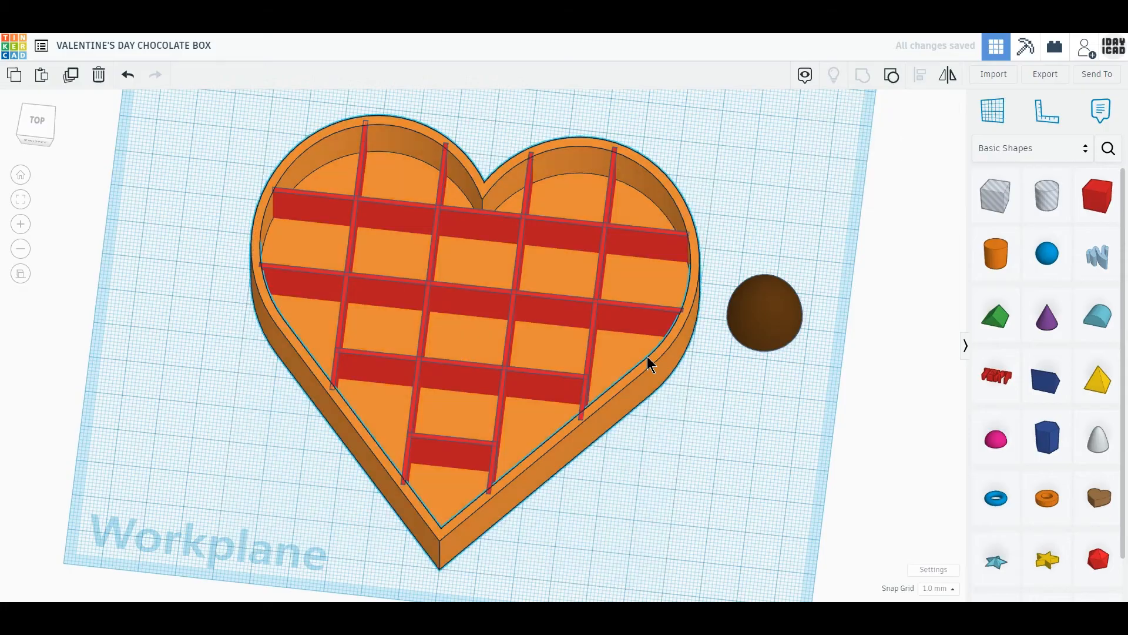
left_click(647, 358)
left_click(67, 84)
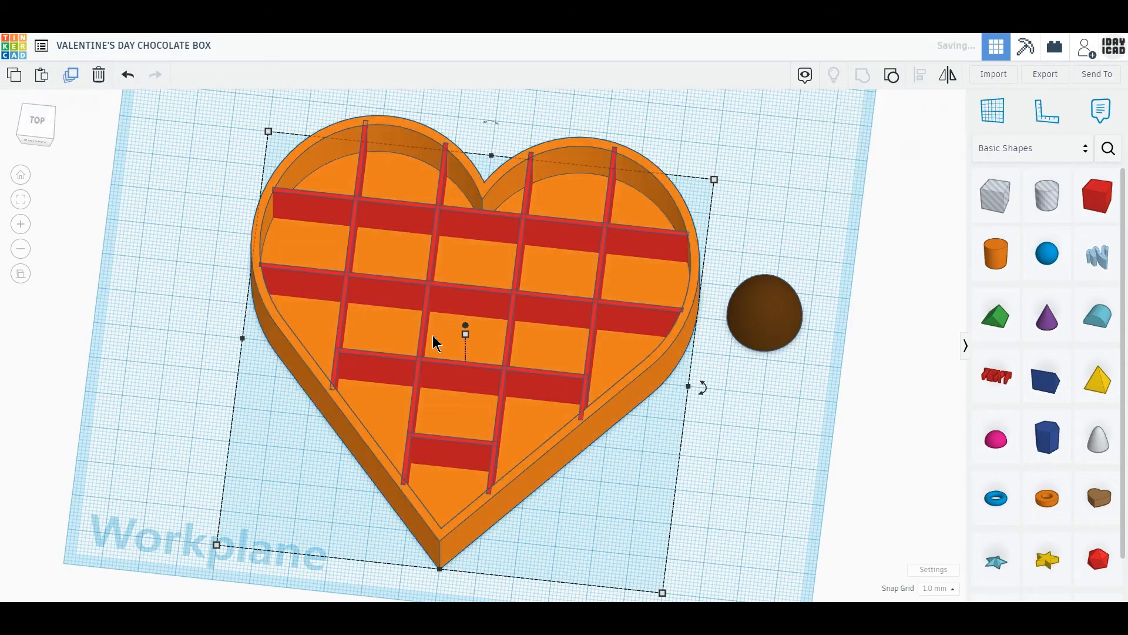
left_click_drag(530, 386, 130, 305)
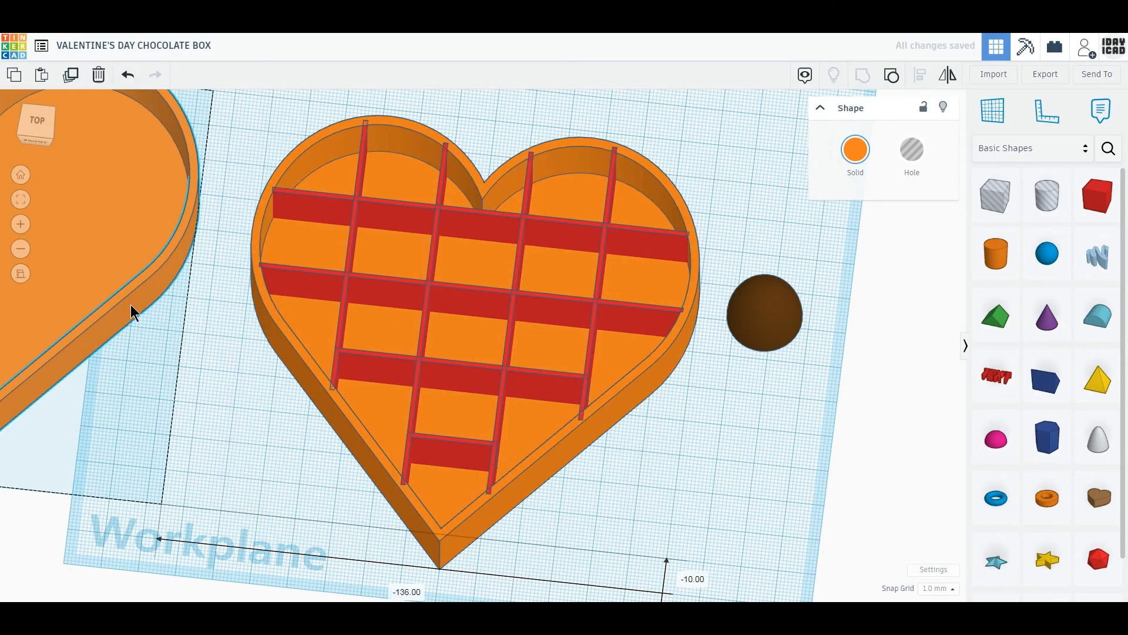
left_click(855, 150)
left_click(843, 236)
- Group the dividers with the heart box and colour the combined tray light salmon pink
left_click_drag(646, 477, 247, 119)
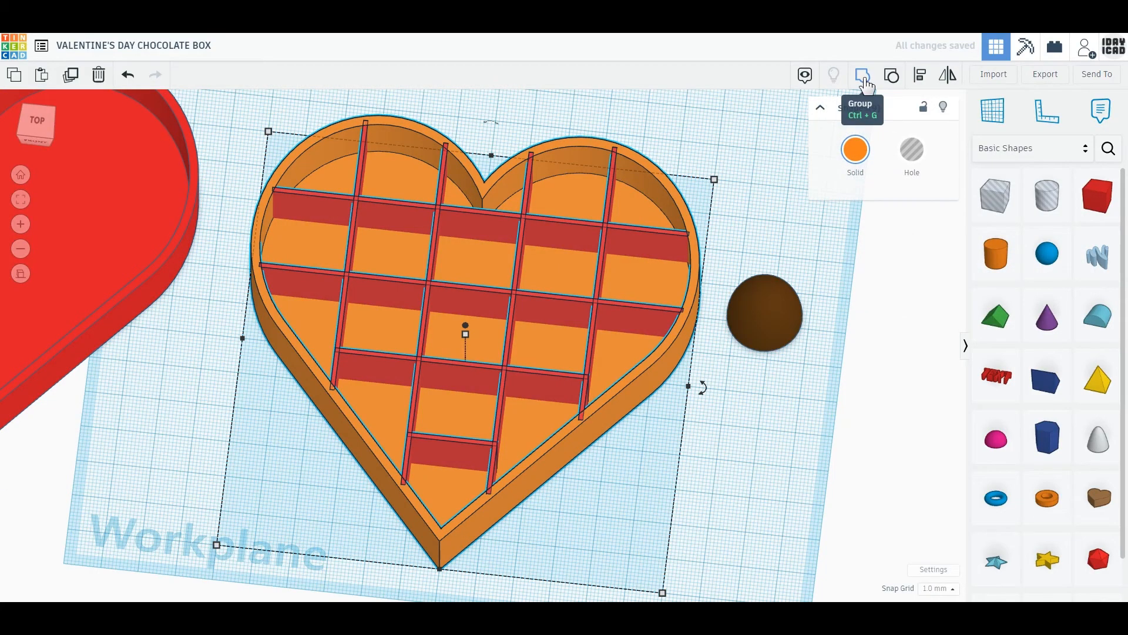
left_click(864, 76)
left_click(855, 150)
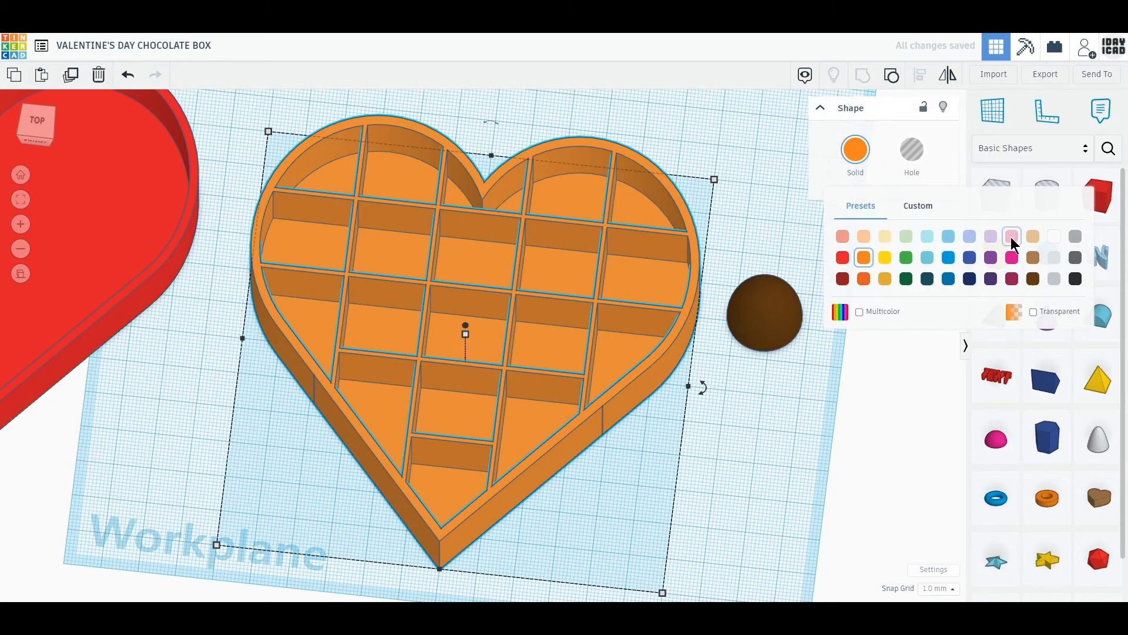
left_click(842, 236)
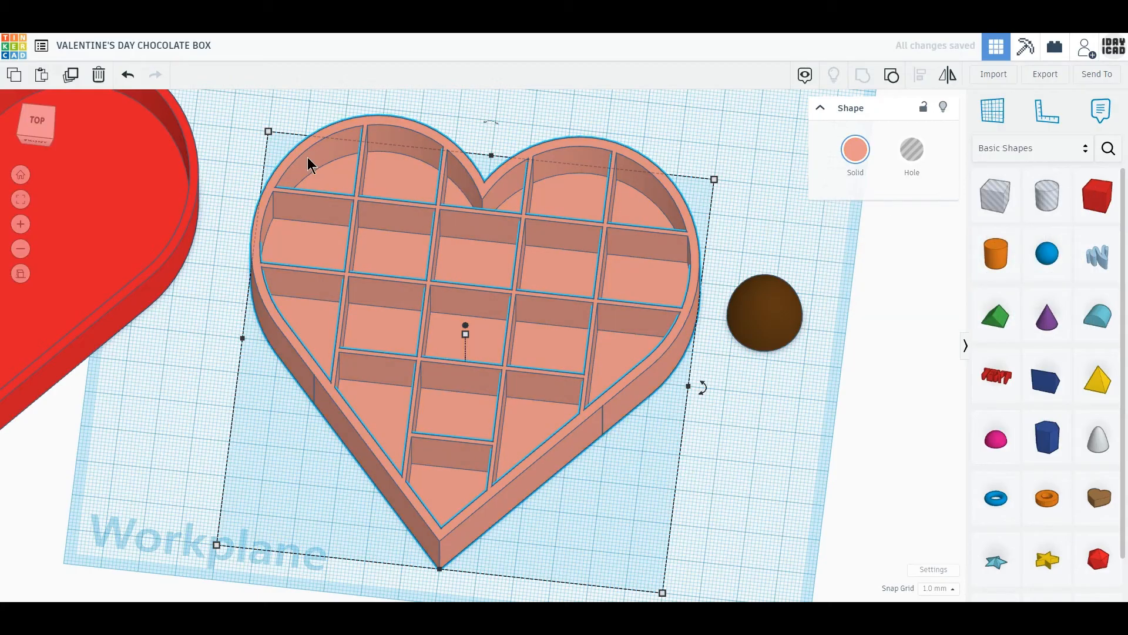
- Place the chocolate in the fourth column's top compartment and duplicate it into the two compartments below, 22 mm apart
left_click(37, 121)
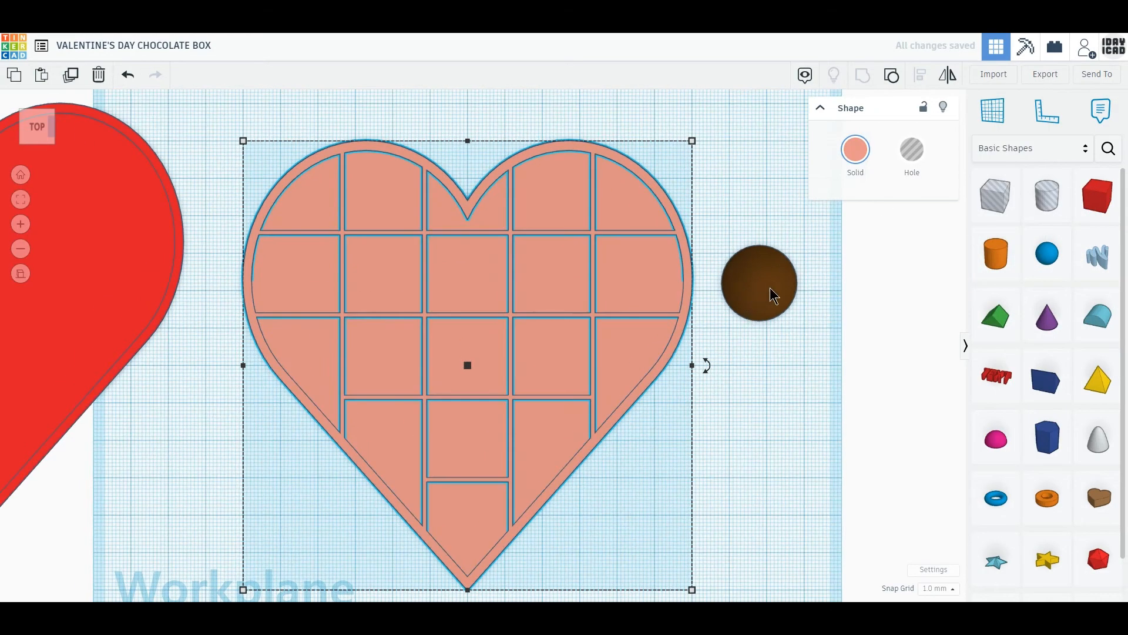
left_click_drag(769, 295, 568, 298)
left_click(71, 75)
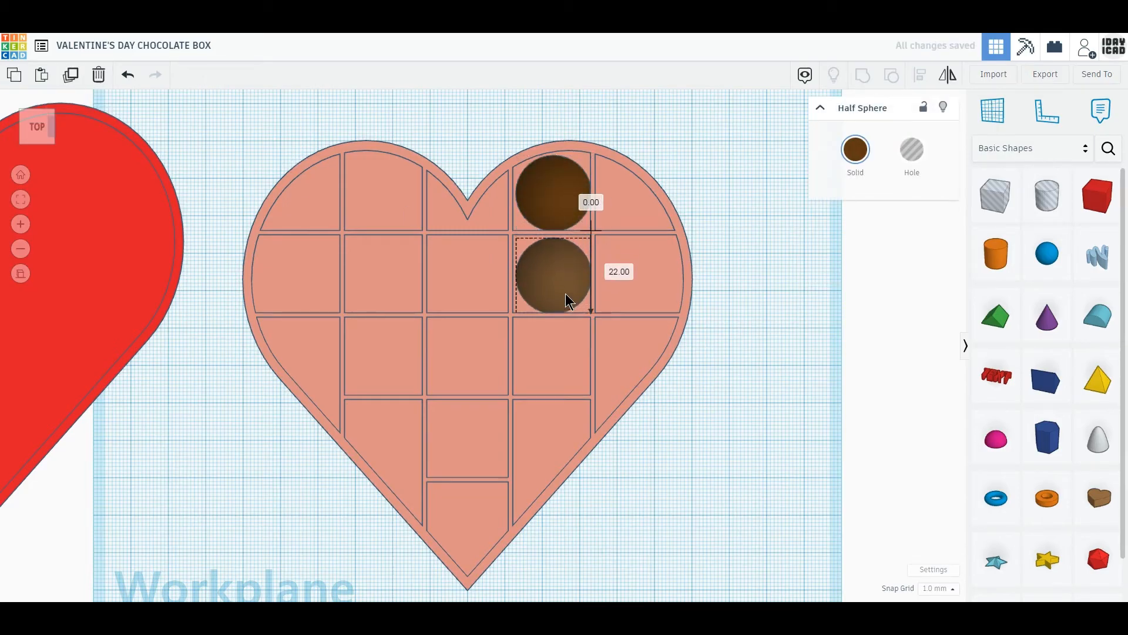
left_click(71, 75)
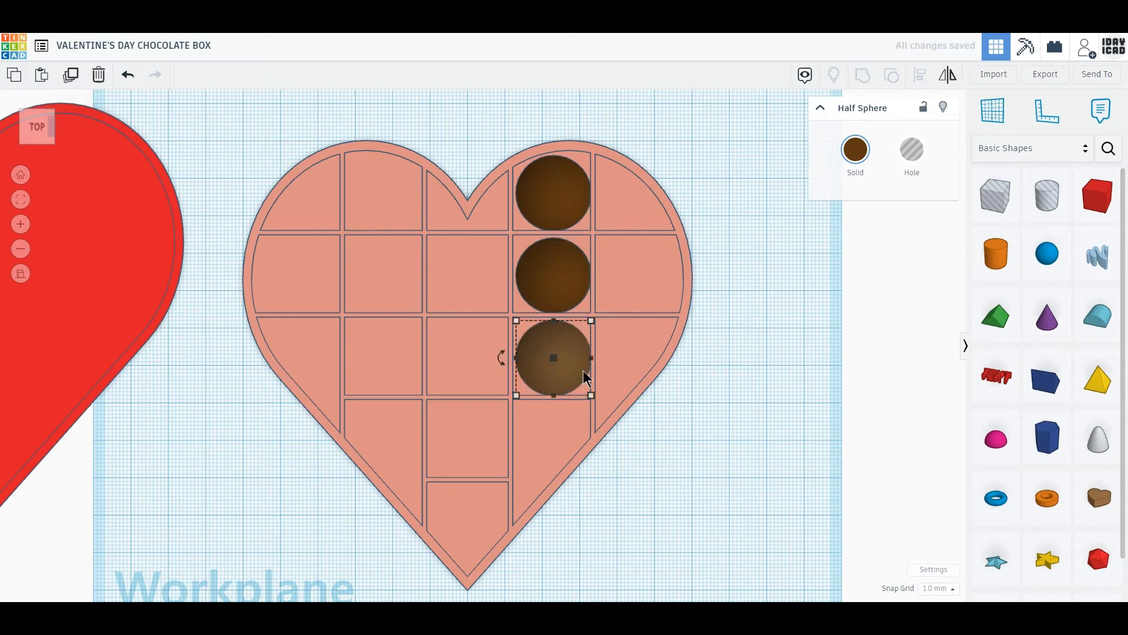
- Duplicate the chocolate into the middle column's two lowest compartments, down to the heart's tip
left_click(71, 76)
left_click_drag(567, 434, 479, 437)
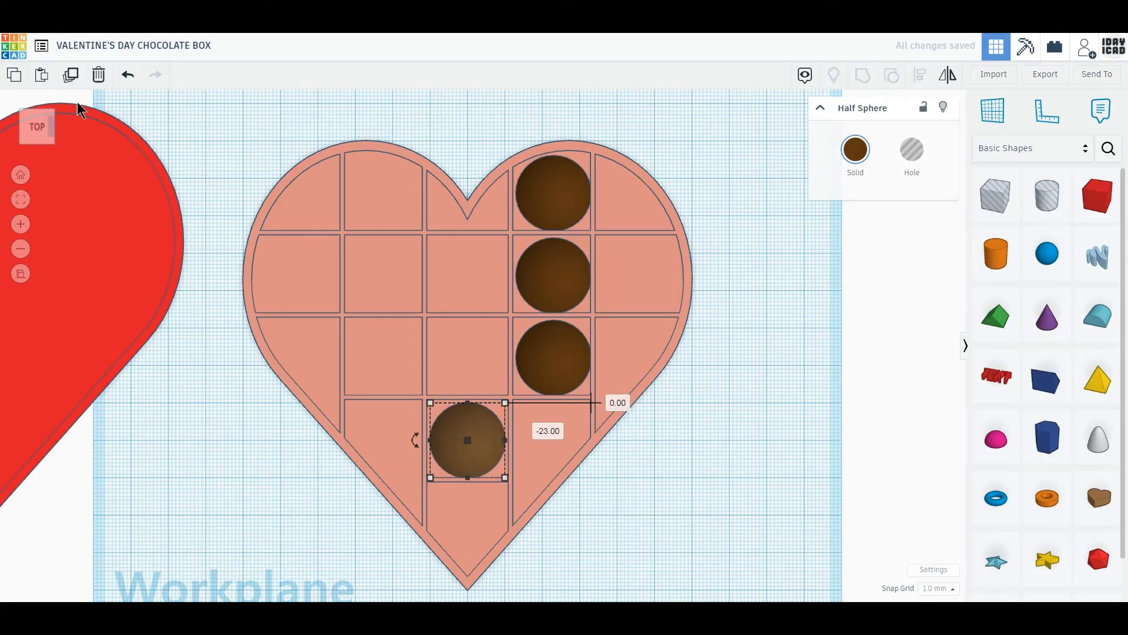
left_click(71, 75)
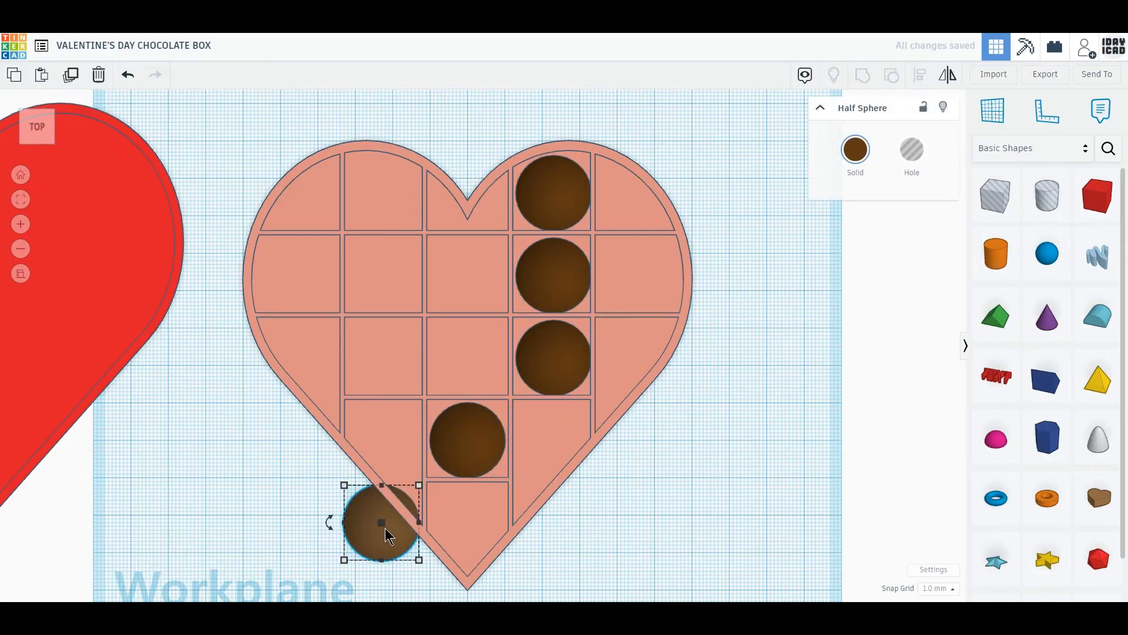
left_click_drag(373, 540, 459, 536)
- Duplicate a chocolate into the fourth row's right compartment and shrink it to 18 mm by 18 mm
left_click(77, 78)
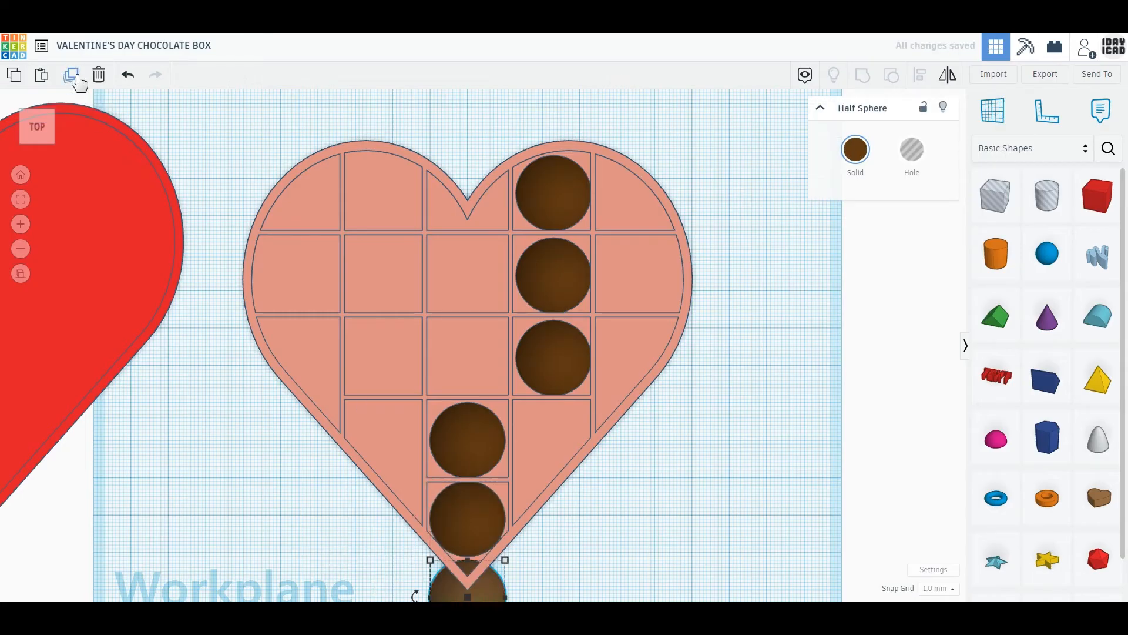
left_click_drag(484, 577, 574, 433)
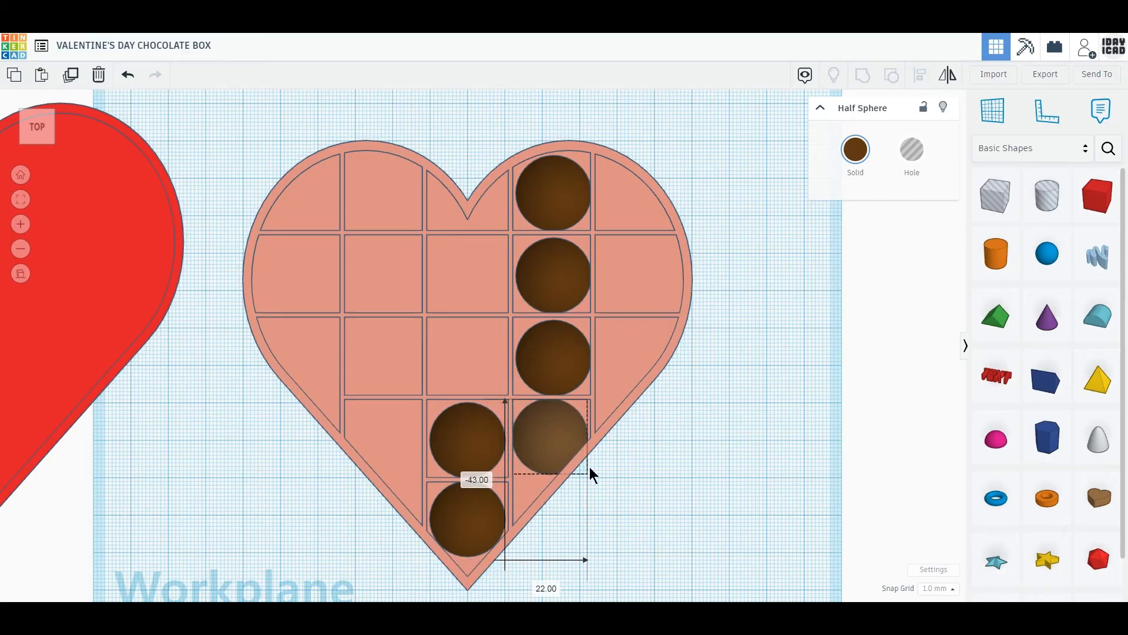
left_click_drag(585, 472, 582, 470)
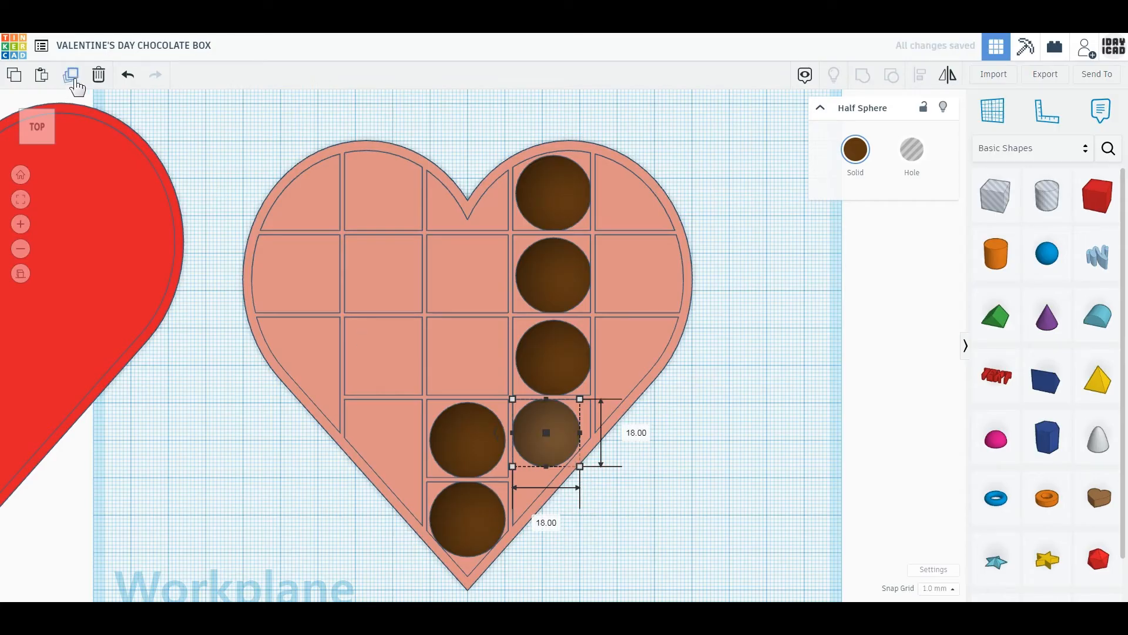
left_click(75, 82)
left_click_drag(617, 354, 512, 397)
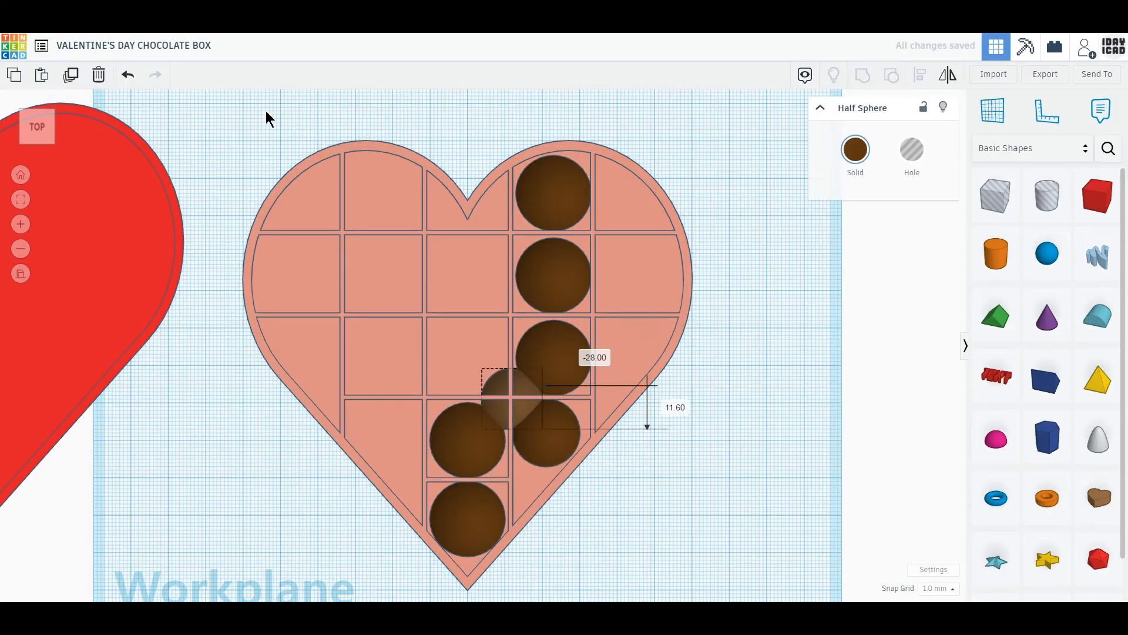
left_click(99, 77)
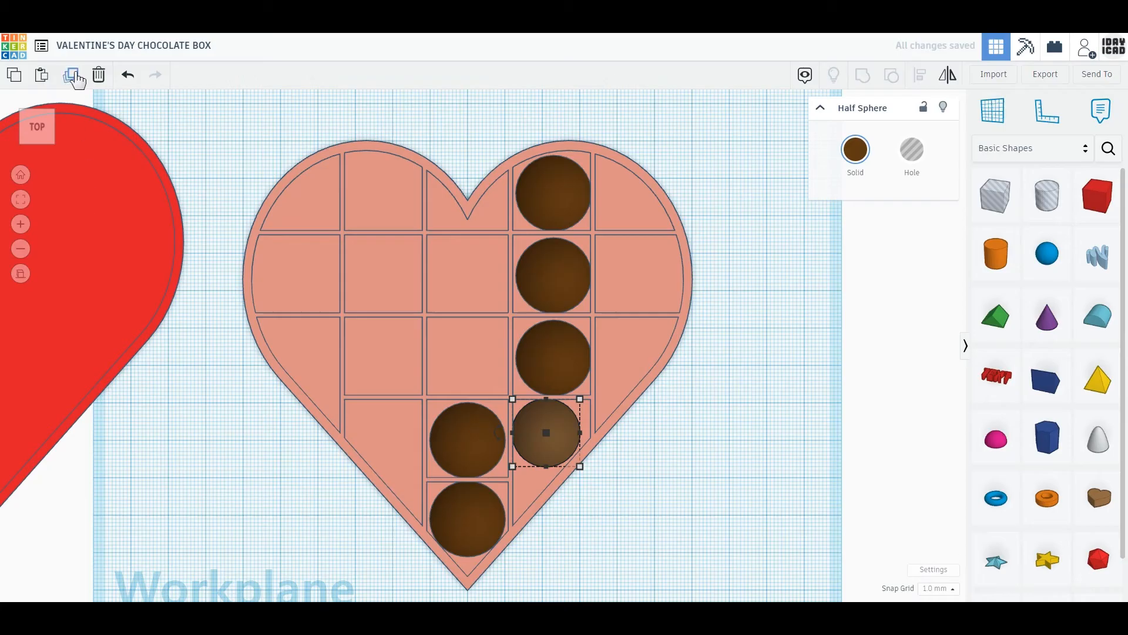
- Copy the 18 mm chocolate 42 mm across to the fourth row's left compartment, and a full-size chocolate into the compartment above it
left_click(76, 80)
left_click_drag(566, 458, 410, 458)
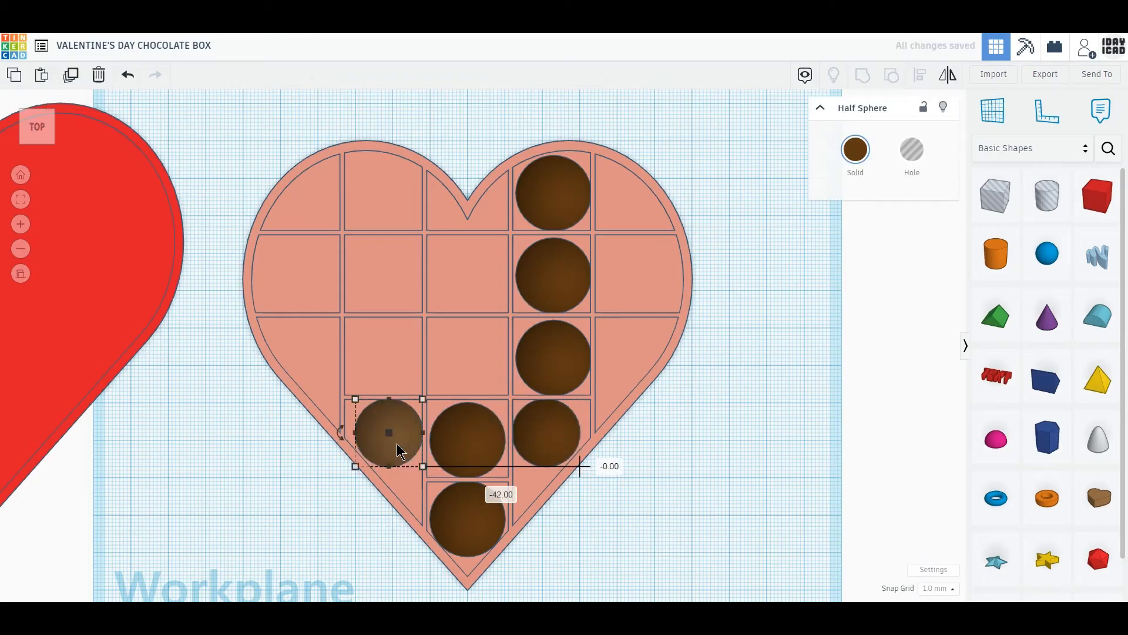
left_click(452, 452)
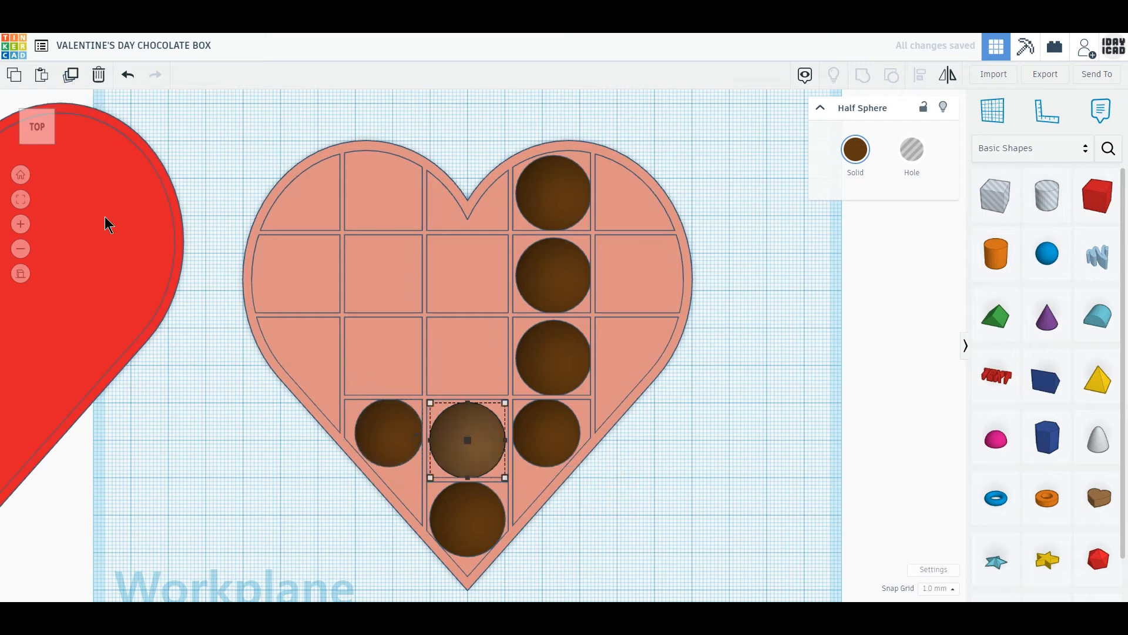
left_click(71, 75)
left_click_drag(501, 454, 410, 369)
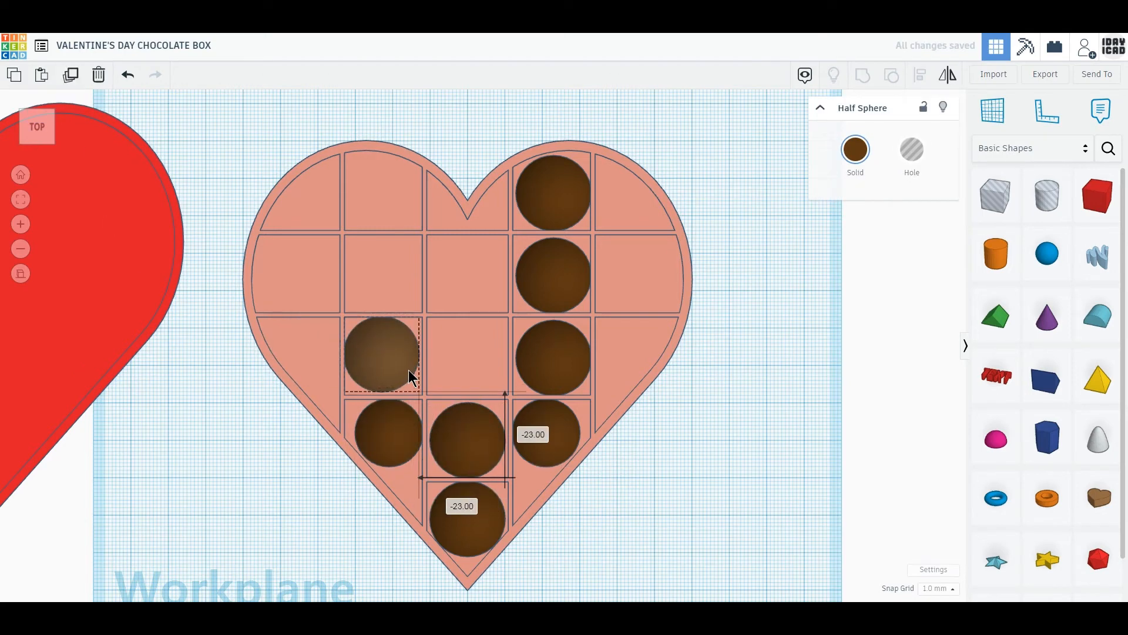
- Duplicate the full-size chocolate into the second row's leftmost compartment and the top row's second compartment
left_click(70, 75)
left_click_drag(309, 280, 316, 284)
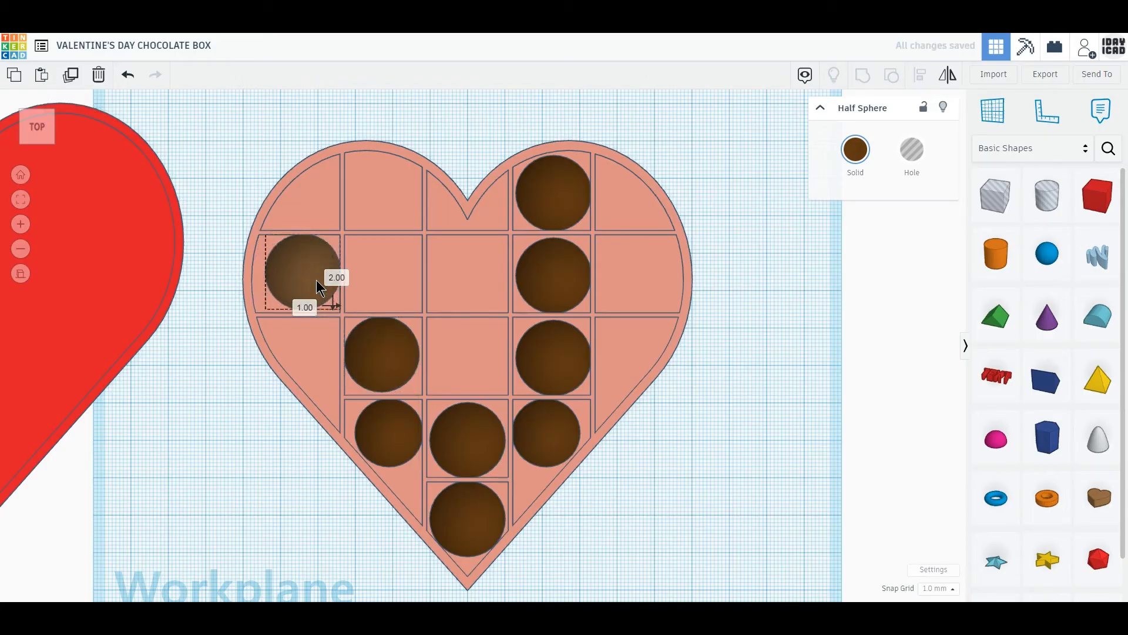
left_click(71, 75)
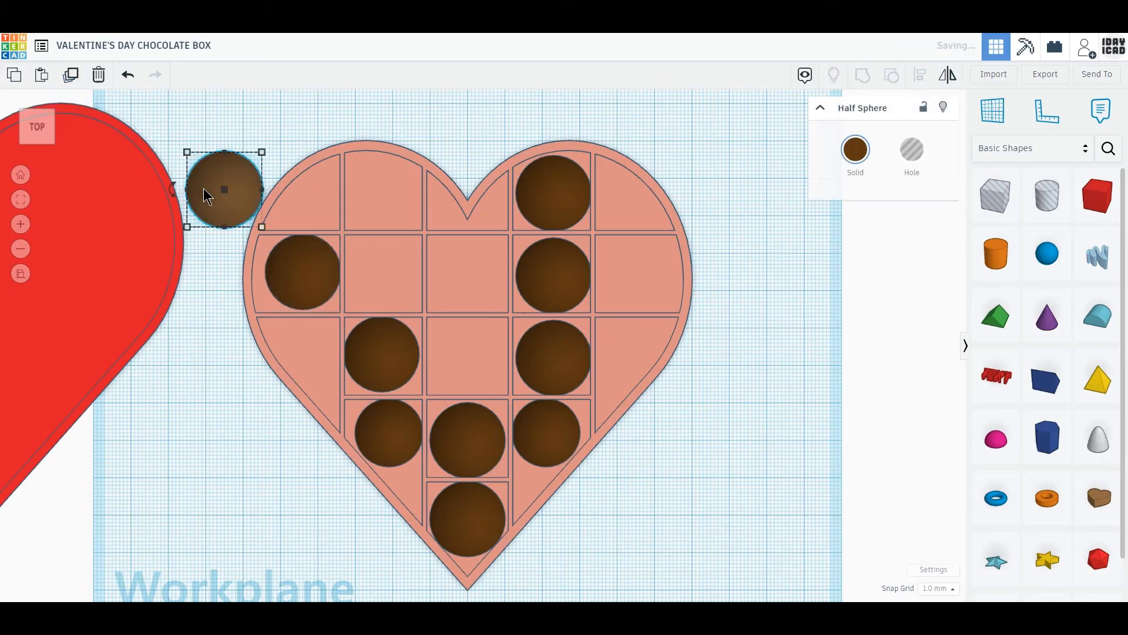
left_click_drag(241, 202, 389, 216)
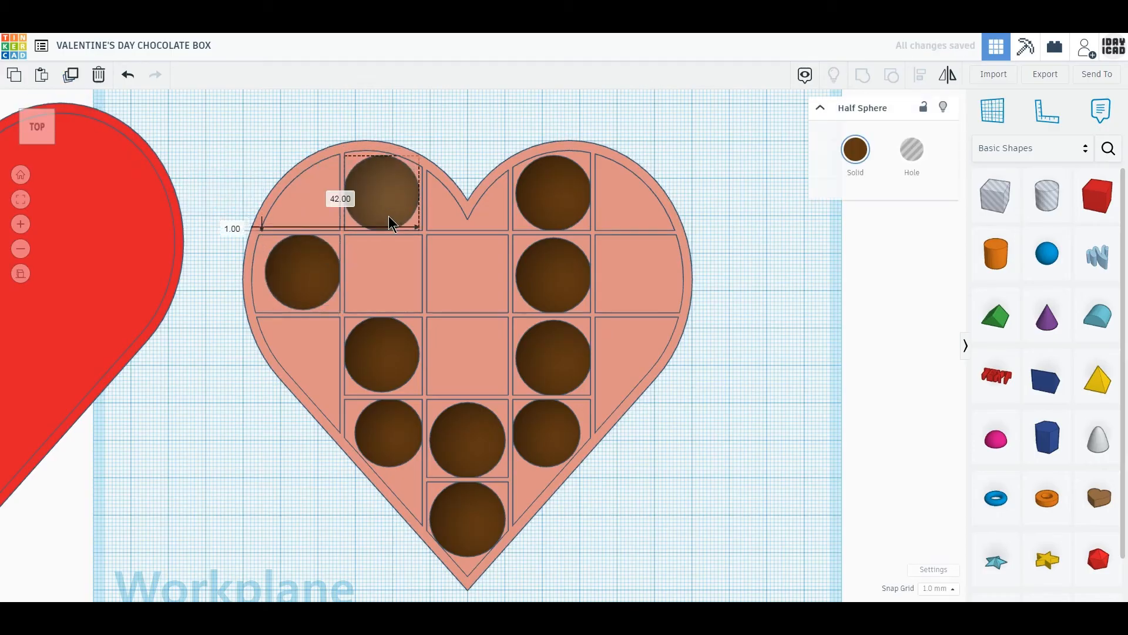
- Add full-size chocolate copies to the second row's second compartment and the third row's centre compartment
left_click(76, 87)
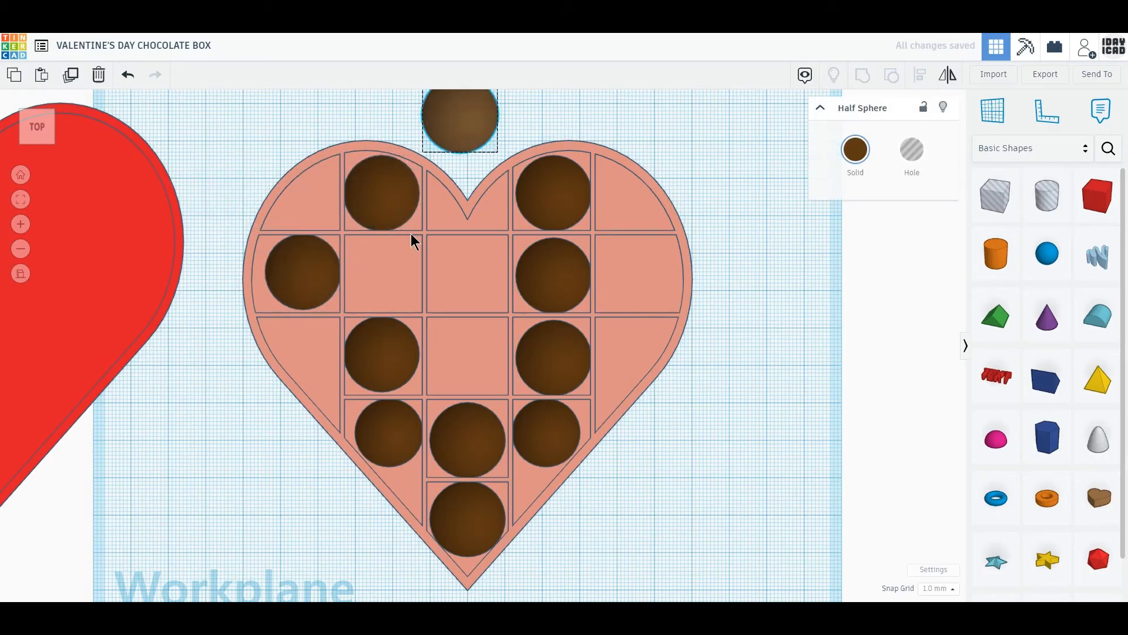
left_click_drag(470, 151, 490, 371)
left_click(71, 84)
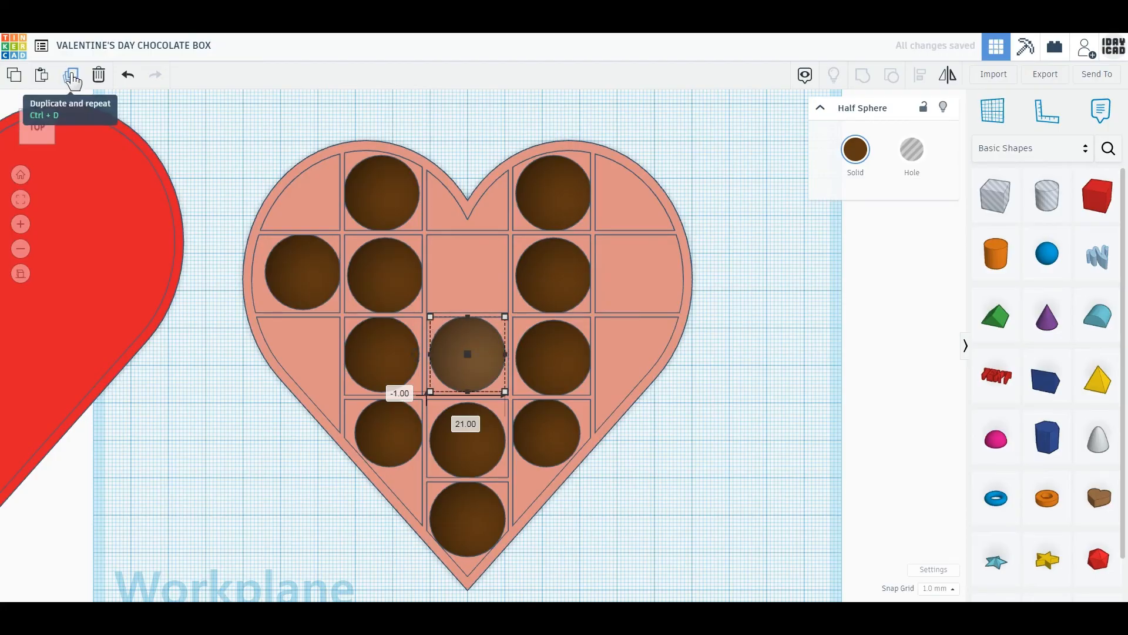
- Make two more full-size chocolates and place them in the second row's centre and rightmost compartments
left_click(72, 76)
left_click(70, 78)
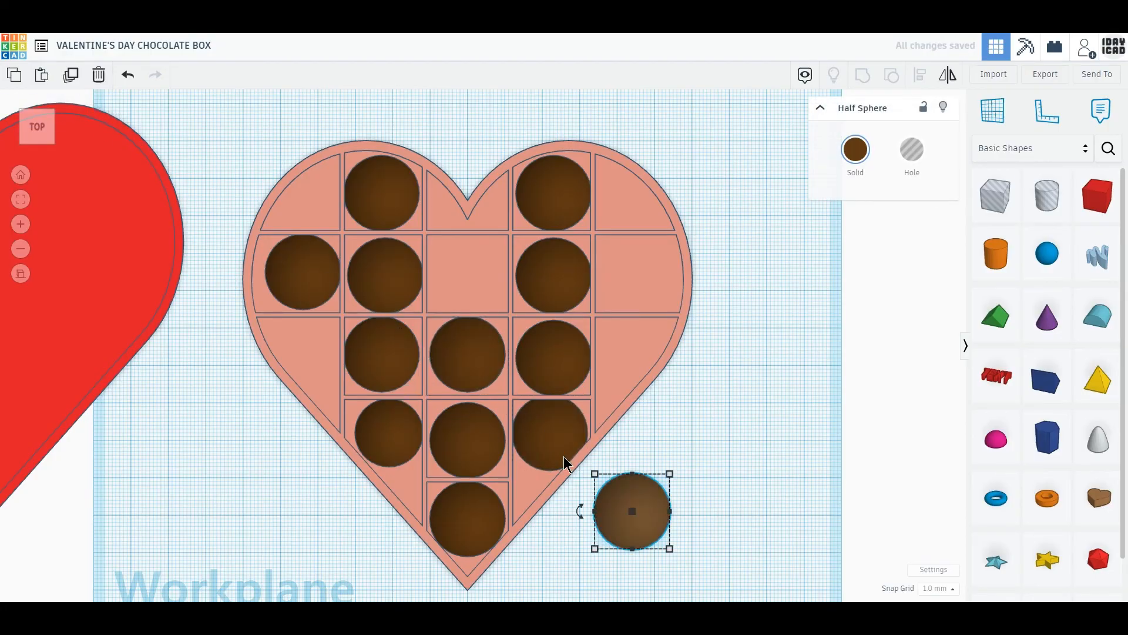
left_click_drag(540, 427, 458, 267)
left_click_drag(633, 511, 632, 273)
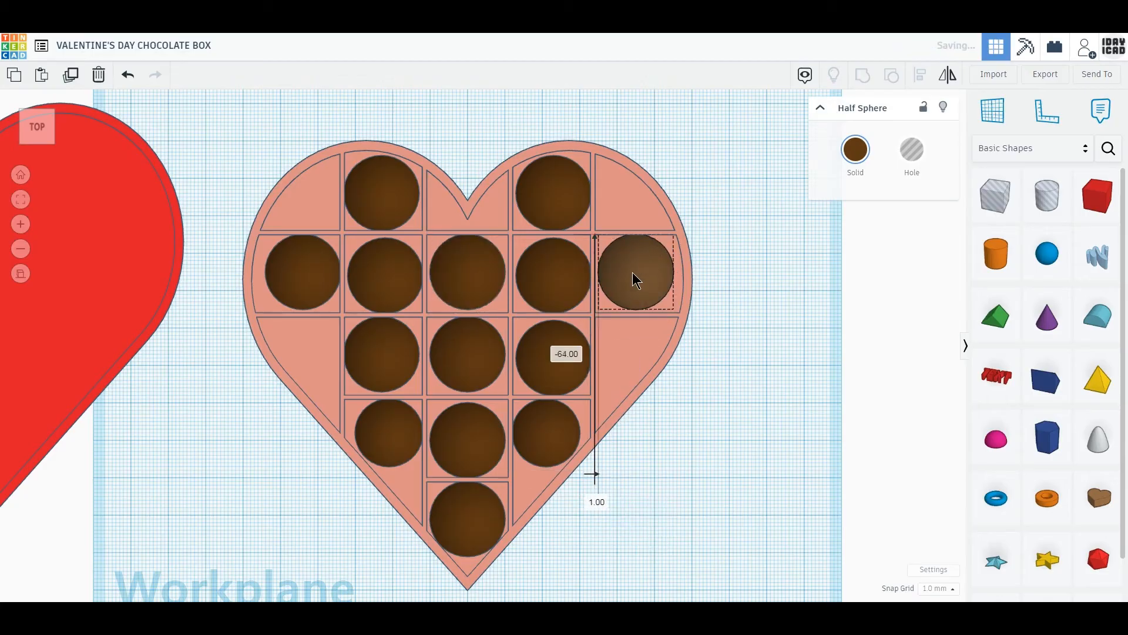
- Duplicate the 18 mm chocolate into the third row's rightmost compartment and shrink it to fit inside the curved wall
left_click(562, 435)
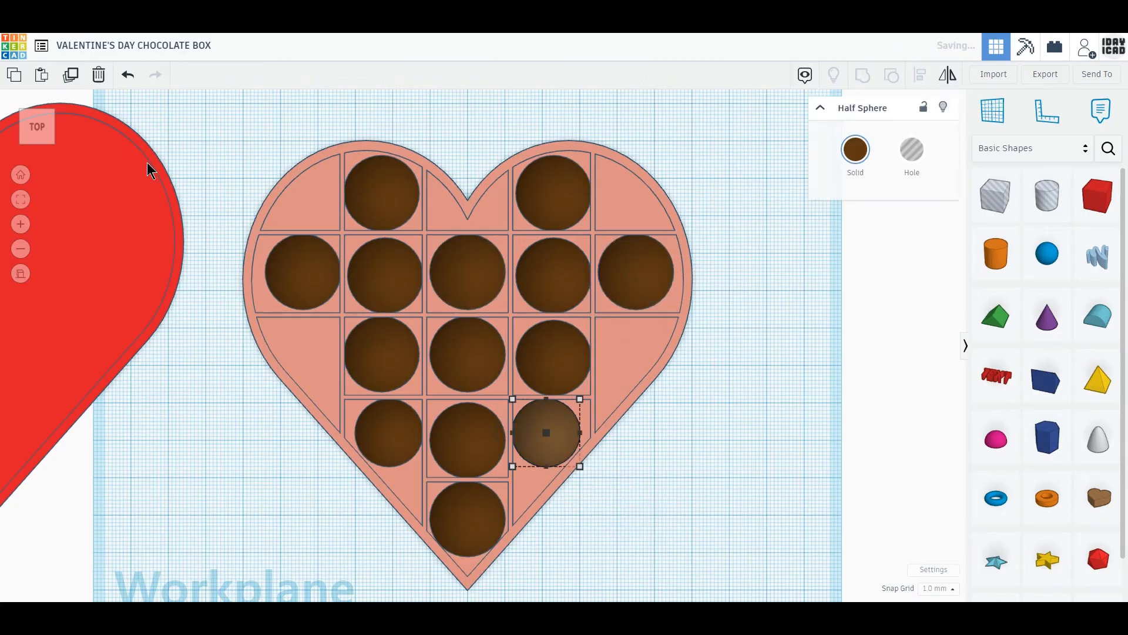
left_click(71, 75)
left_click_drag(565, 461, 656, 379)
- Duplicate the 18 mm chocolate into the top row's rightmost compartment and reduce it to 15 mm by 15 mm
left_click(553, 442)
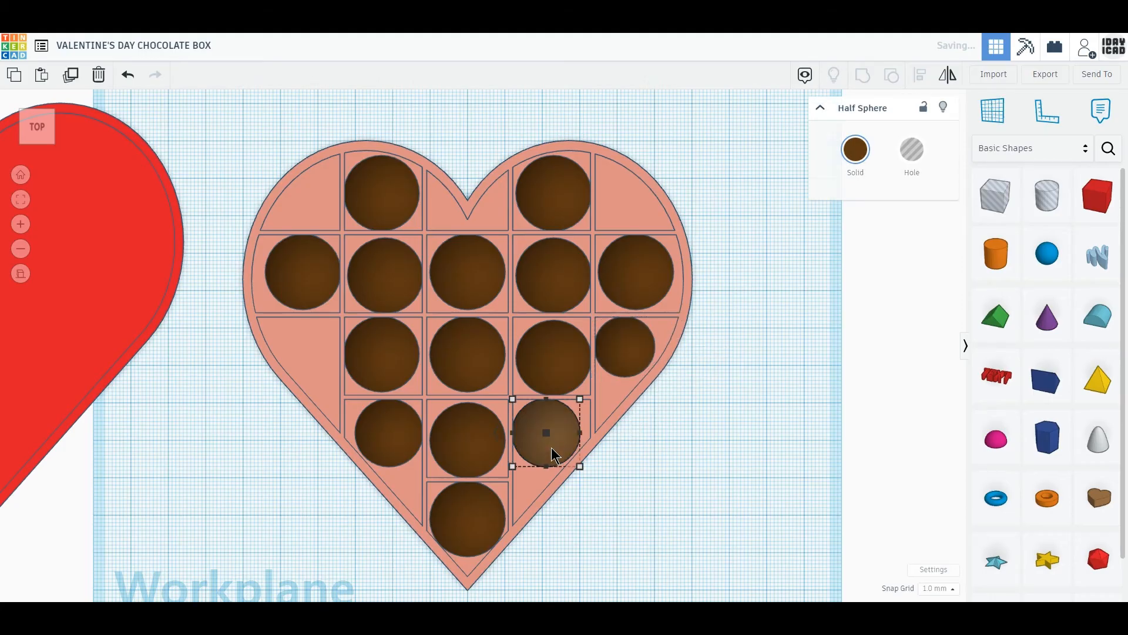
key("ctrl+d")
left_click_drag(552, 447, 634, 210)
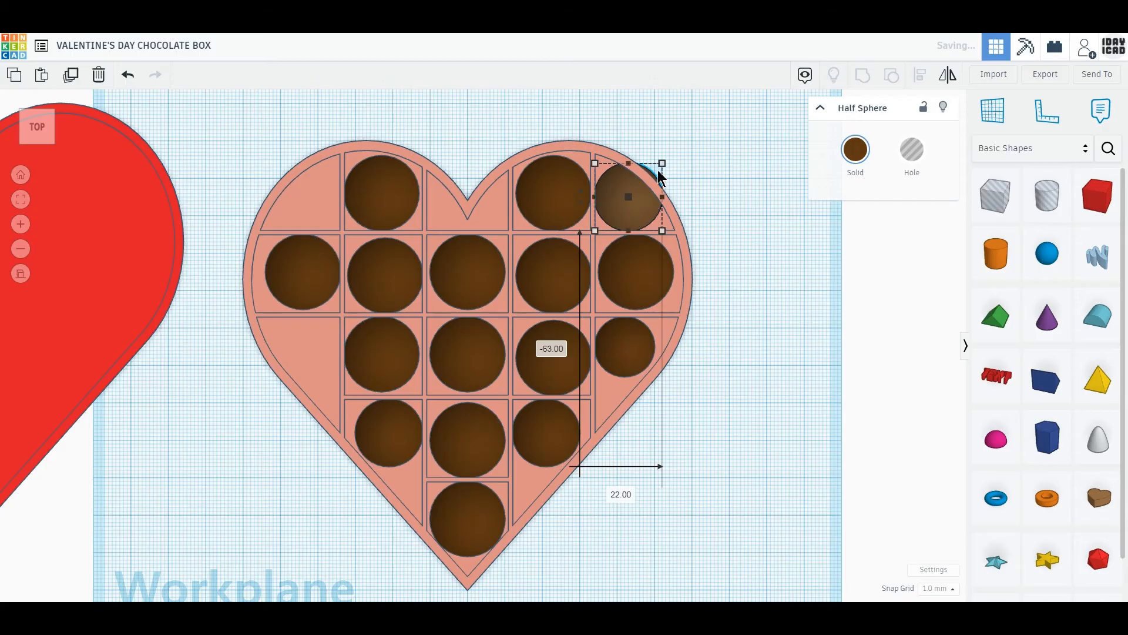
left_click_drag(660, 160, 648, 177)
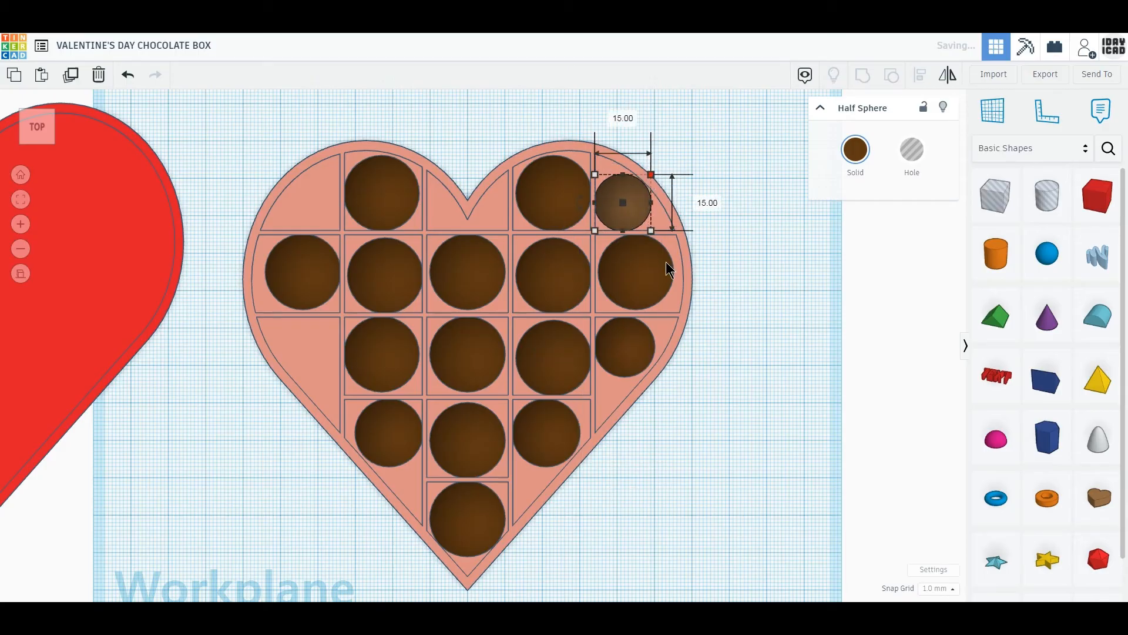
- Copy the small chocolates from the third and top rows' rightmost compartments into the leftmost compartments of the same rows
left_click(640, 351)
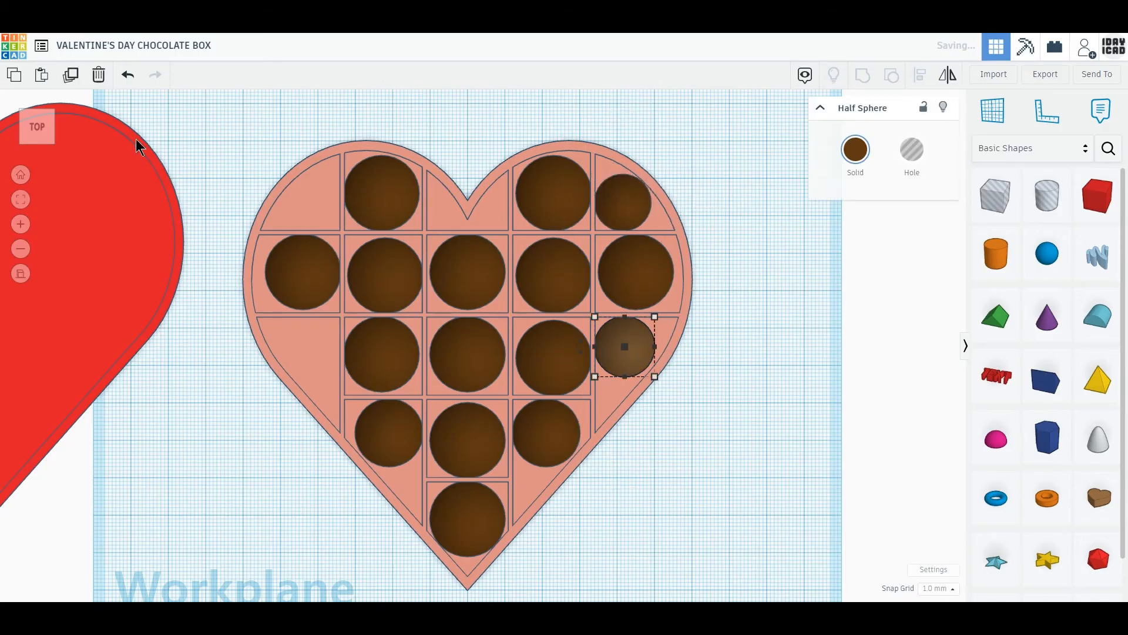
left_click(66, 78)
left_click_drag(624, 364, 311, 362)
left_click(634, 204)
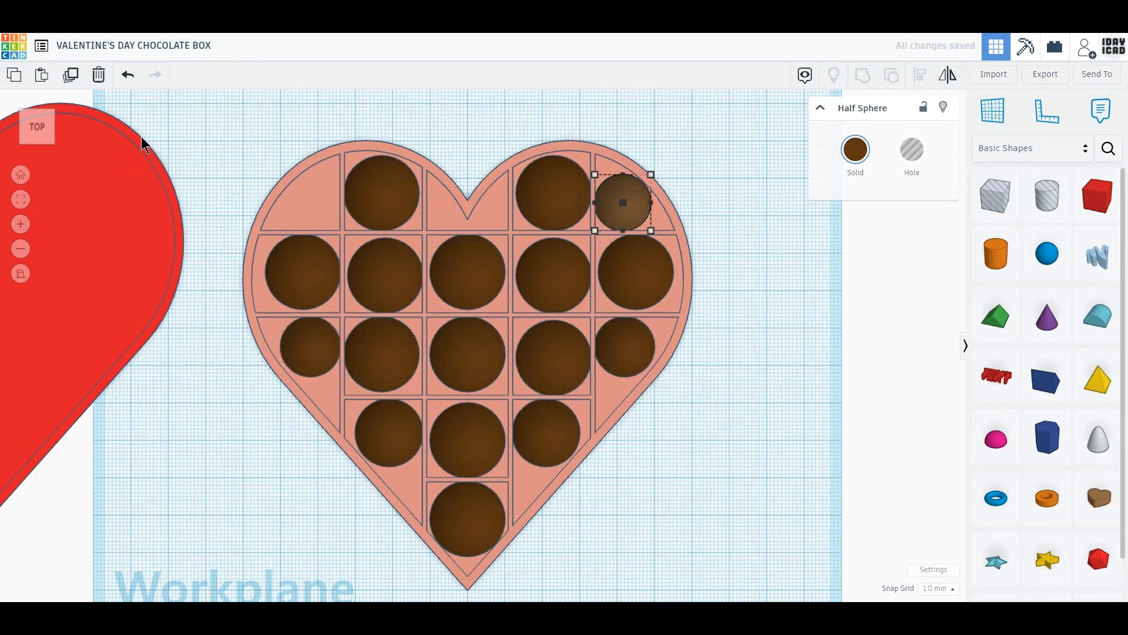
left_click(71, 75)
left_click_drag(630, 220, 324, 218)
- Flip the red heart box upside down by 180° and move it 26 mm towards the chocolate tray and 9 mm back
scroll(425, 431, "down", 2)
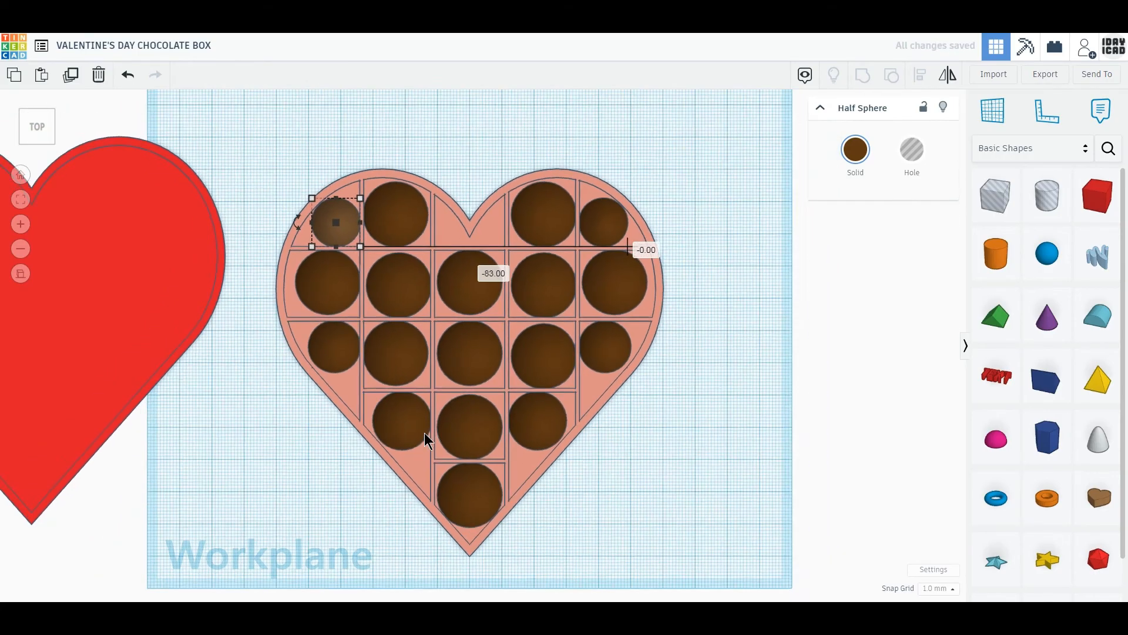
middle_click_drag(389, 516, 469, 462)
right_click_drag(436, 491, 438, 455)
left_click(543, 529)
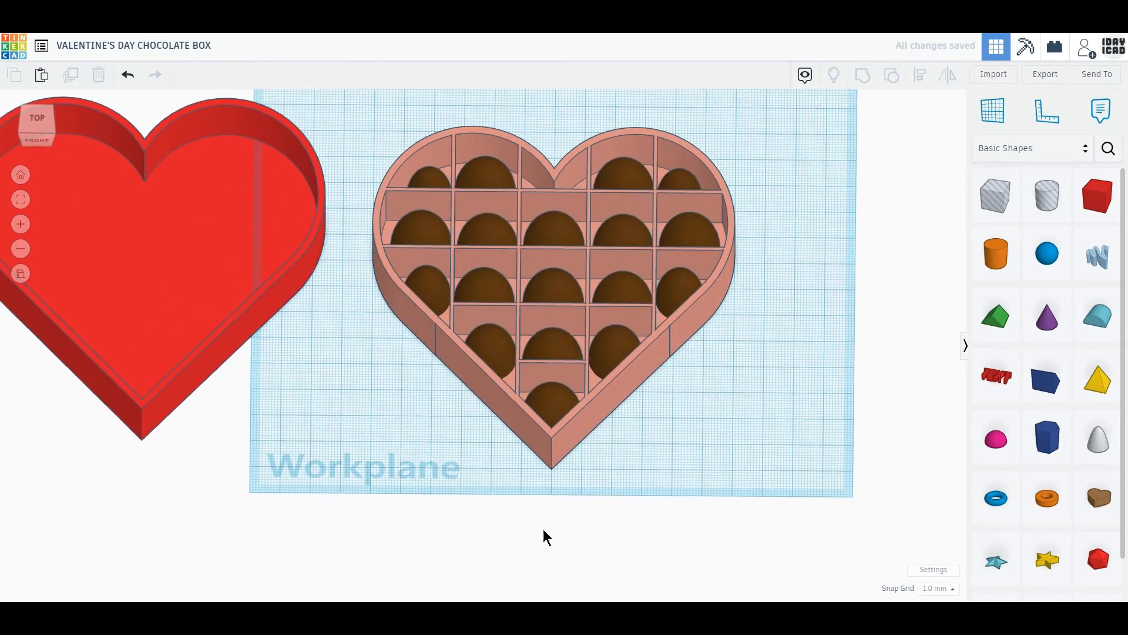
middle_click_drag(415, 422, 494, 502)
left_click(276, 333)
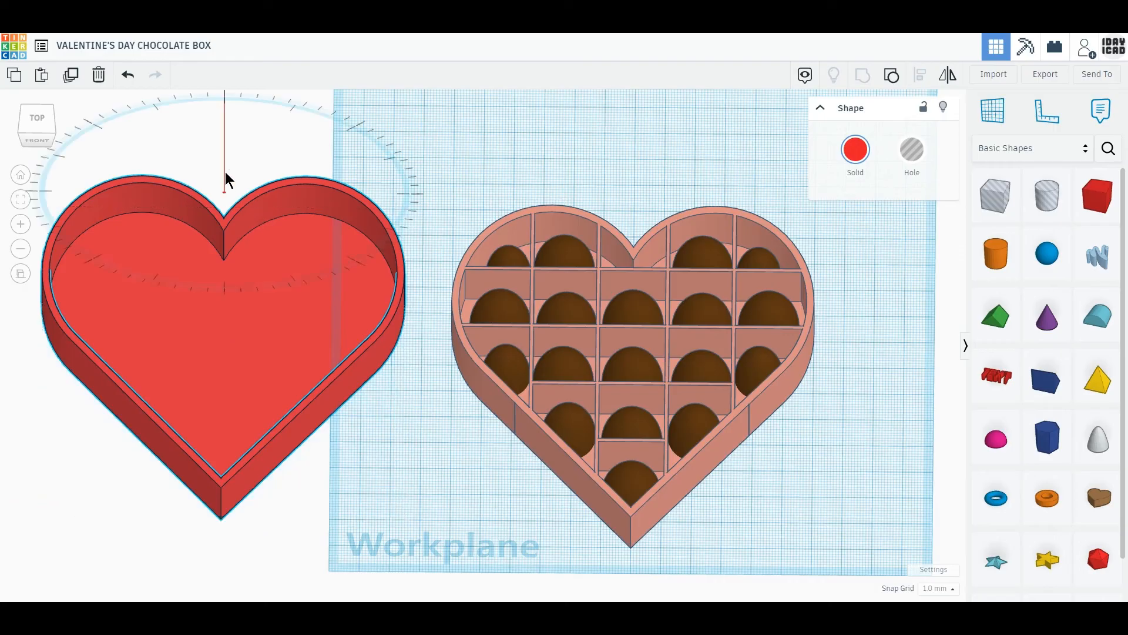
left_click_drag(224, 172, 237, 245)
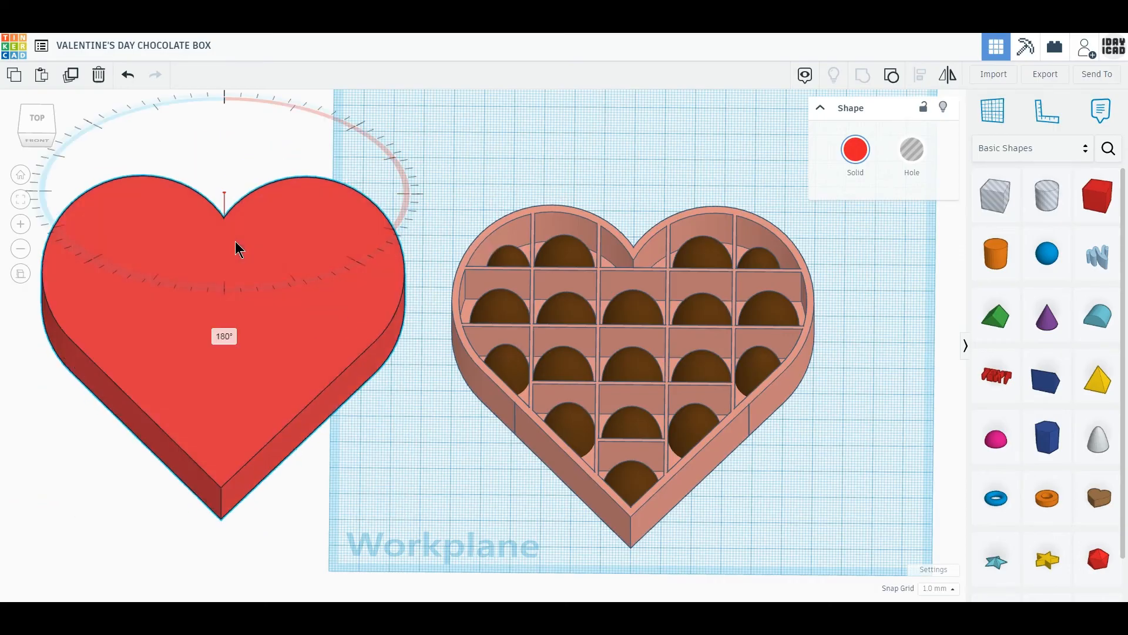
left_click(37, 135)
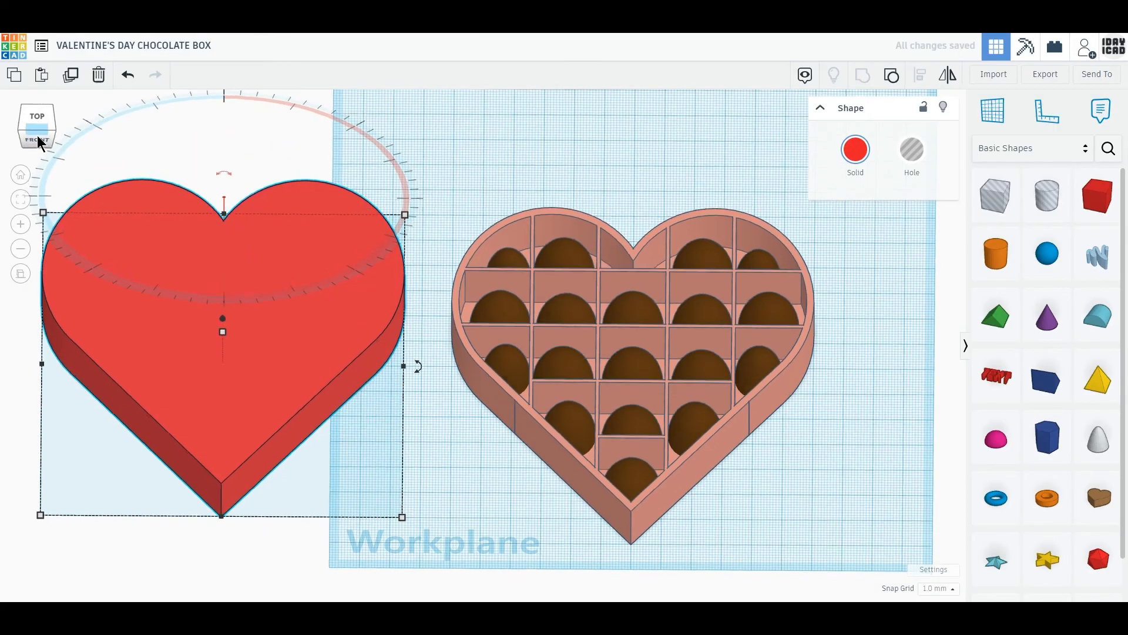
left_click_drag(233, 291, 351, 236)
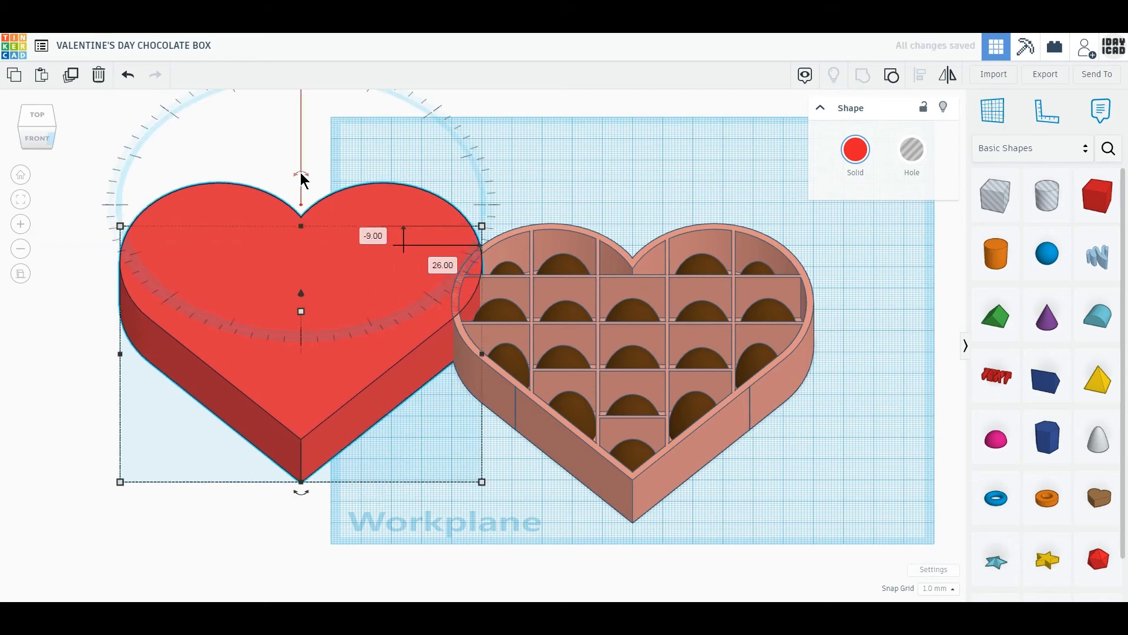
- Tilt the red heart lid so its tray-side edge is higher, and lift it 11.26 mm to rest on the workplane
left_click_drag(301, 173, 301, 161)
scroll(301, 162, "down", 2)
left_click_drag(340, 209, 301, 103)
middle_click_drag(344, 242, 358, 318)
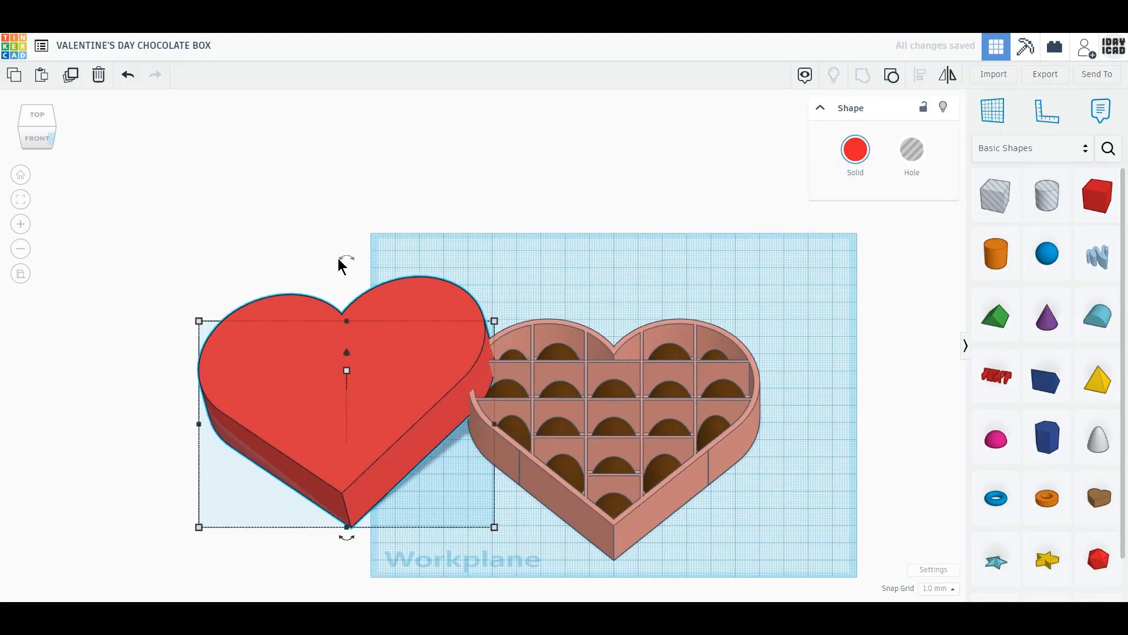
left_click(346, 353)
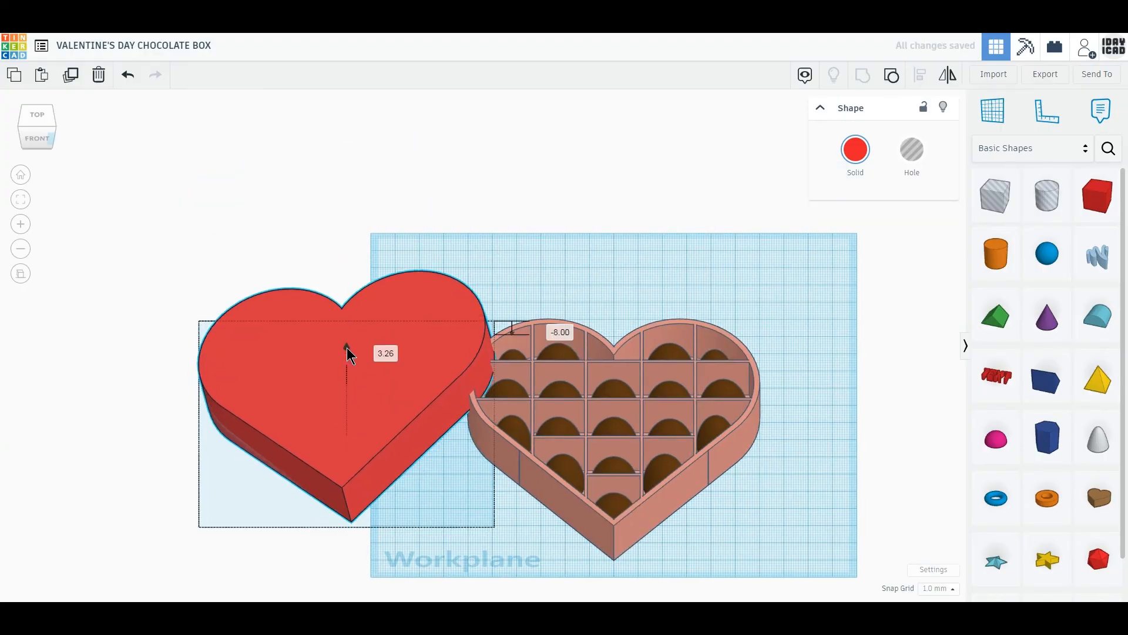
left_click(388, 357)
type("0")
key("Return")
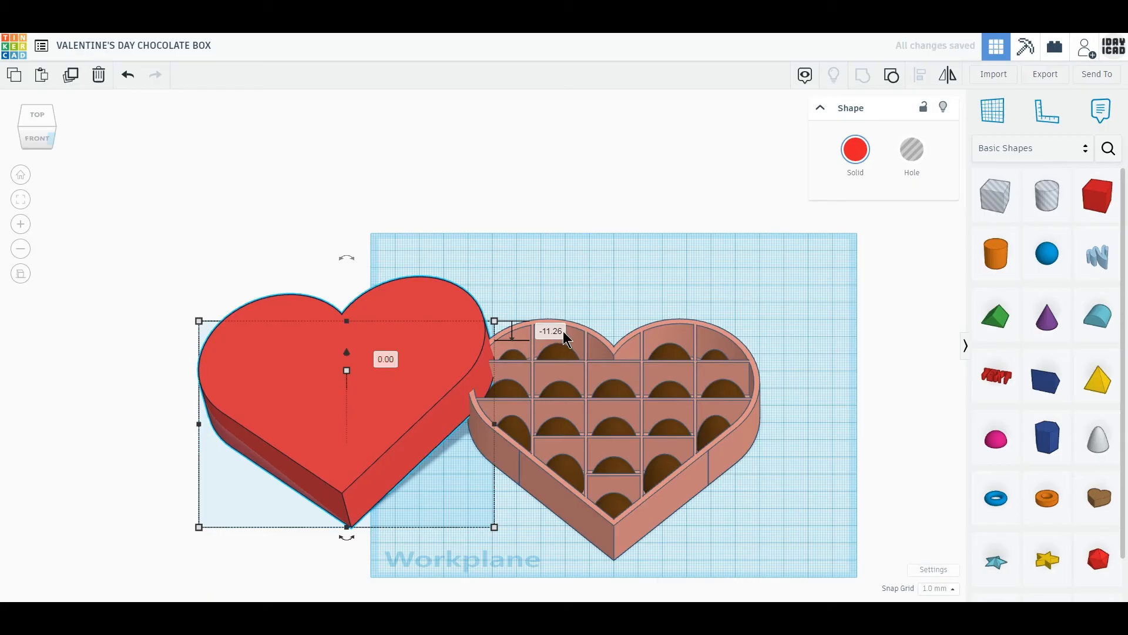
key("Return")
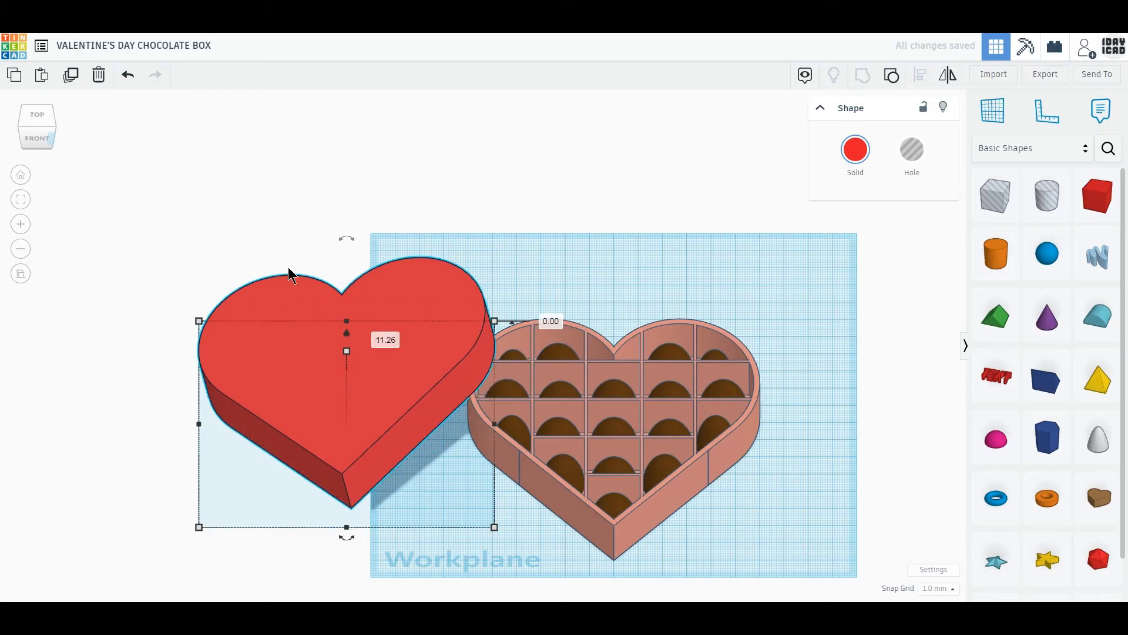
- Move the tilted lid 33.81 mm sideways towards the chocolate tray
left_click(36, 139)
left_click_drag(358, 380, 405, 381)
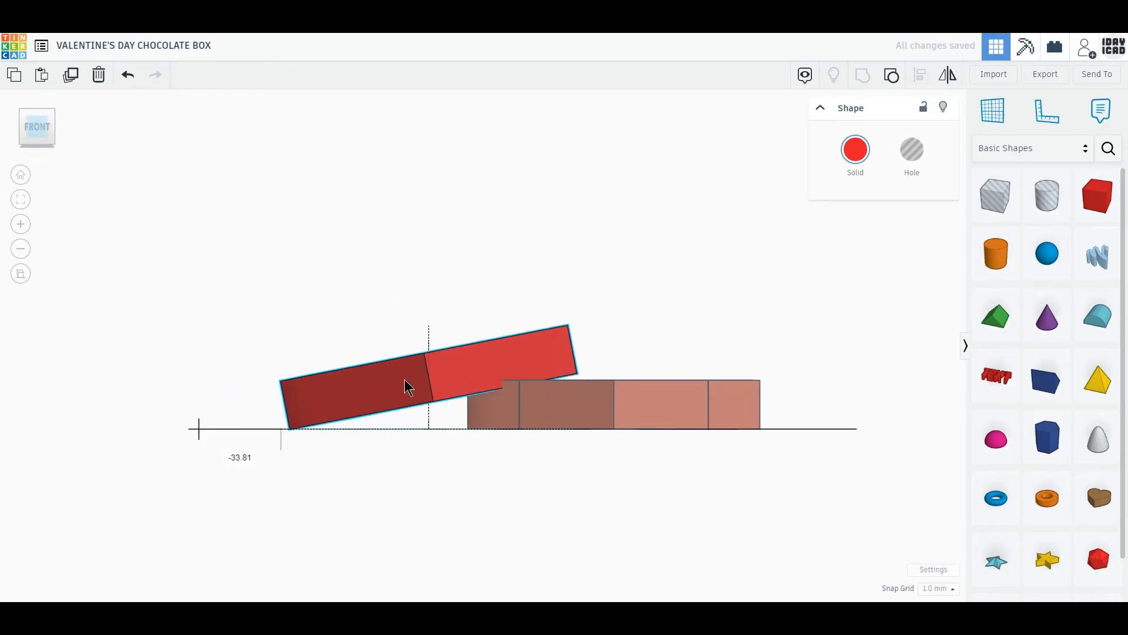
left_click(55, 113)
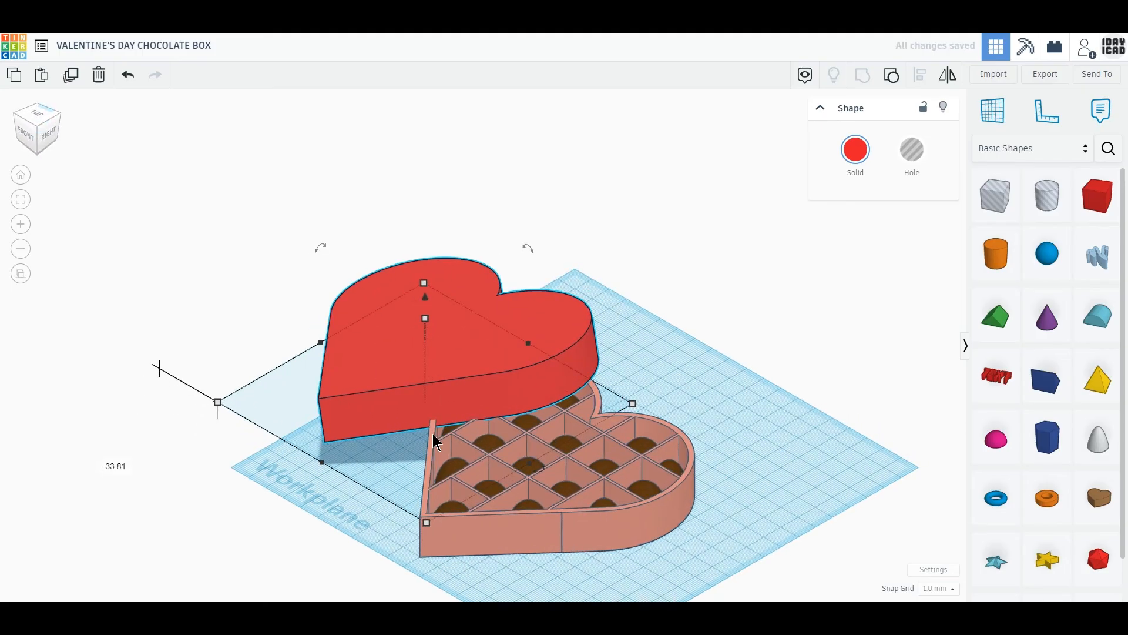
- Move the lid 12 mm forward to line up with the tray's tip and 21.61 mm sideways away from the tray
right_click_drag(288, 510, 147, 458)
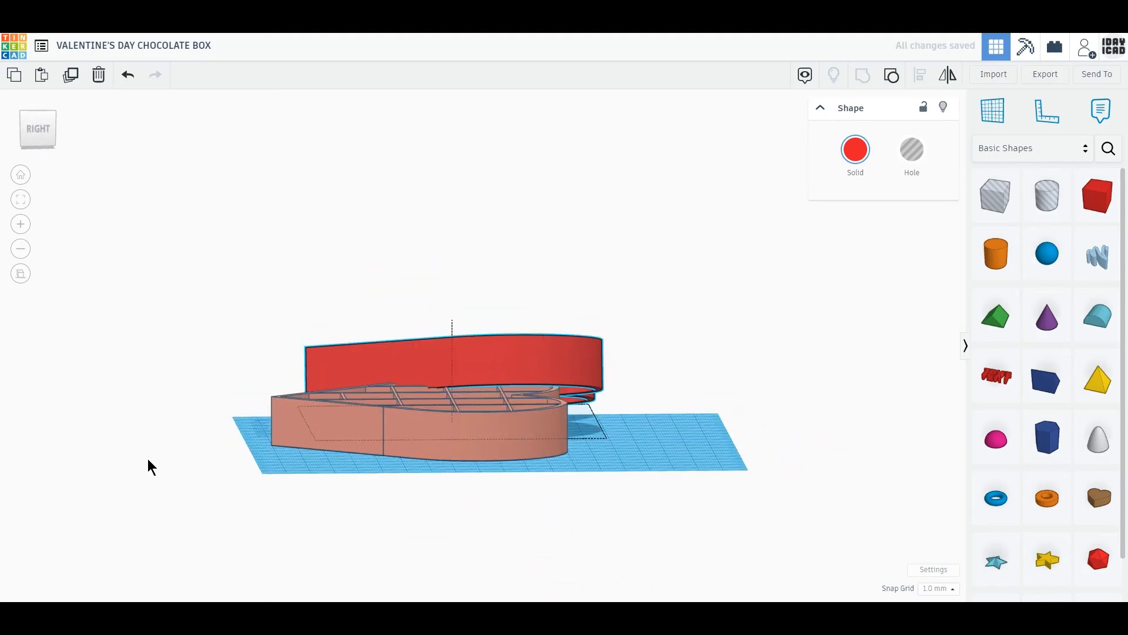
key("Left")
key("Left")
key("Left")
key("Left")
key("Left")
key("Left")
key("Left")
key("Left")
key("Left")
key("Left")
key("Left")
key("Left")
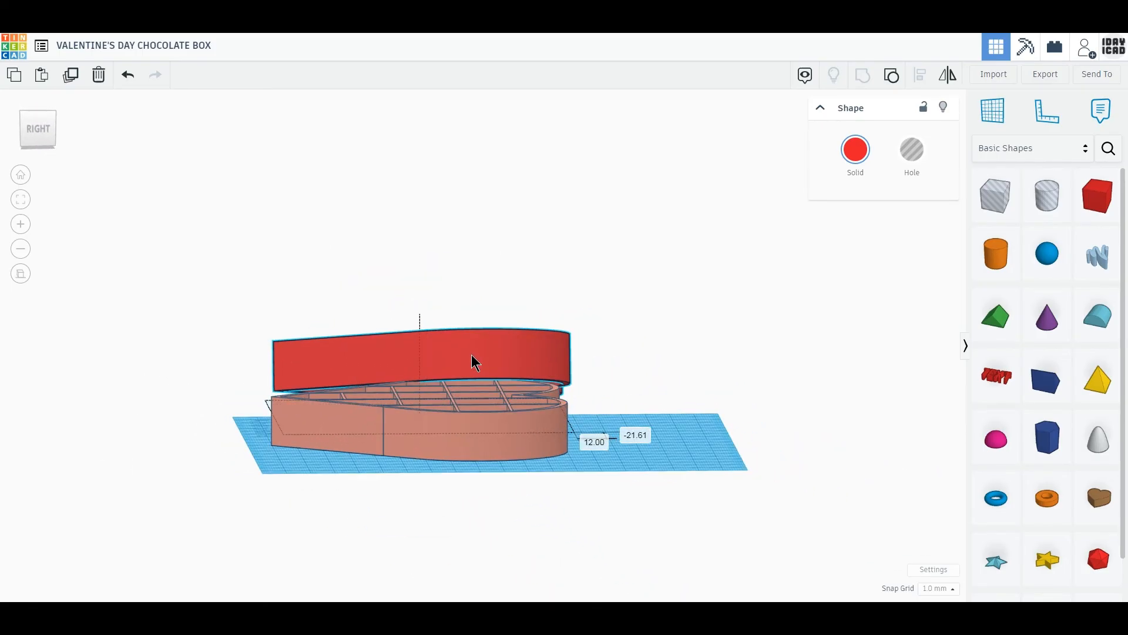
right_click_drag(462, 456, 713, 546)
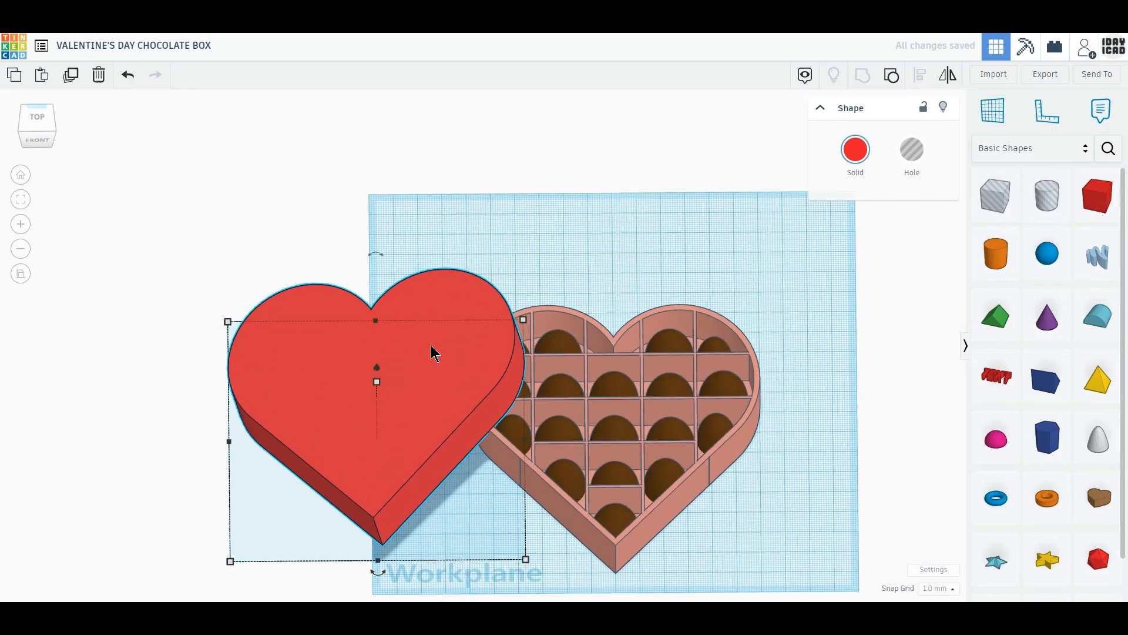
middle_click_drag(568, 431, 550, 356)
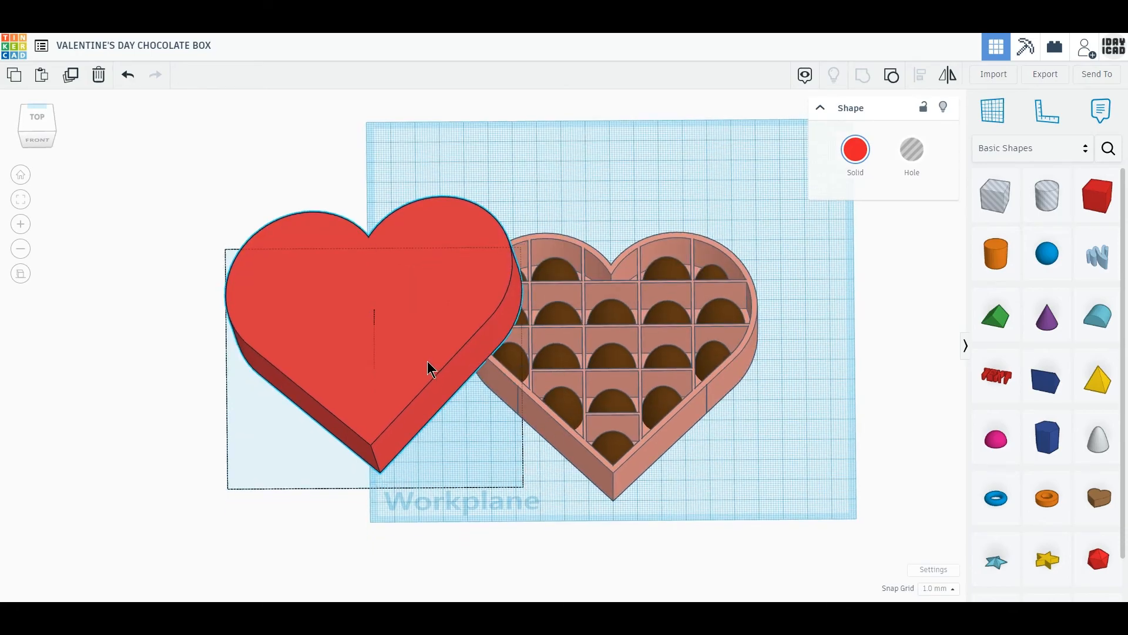
- Turn the lid slightly counterclockwise about its vertical axis
right_click_drag(427, 361, 407, 465)
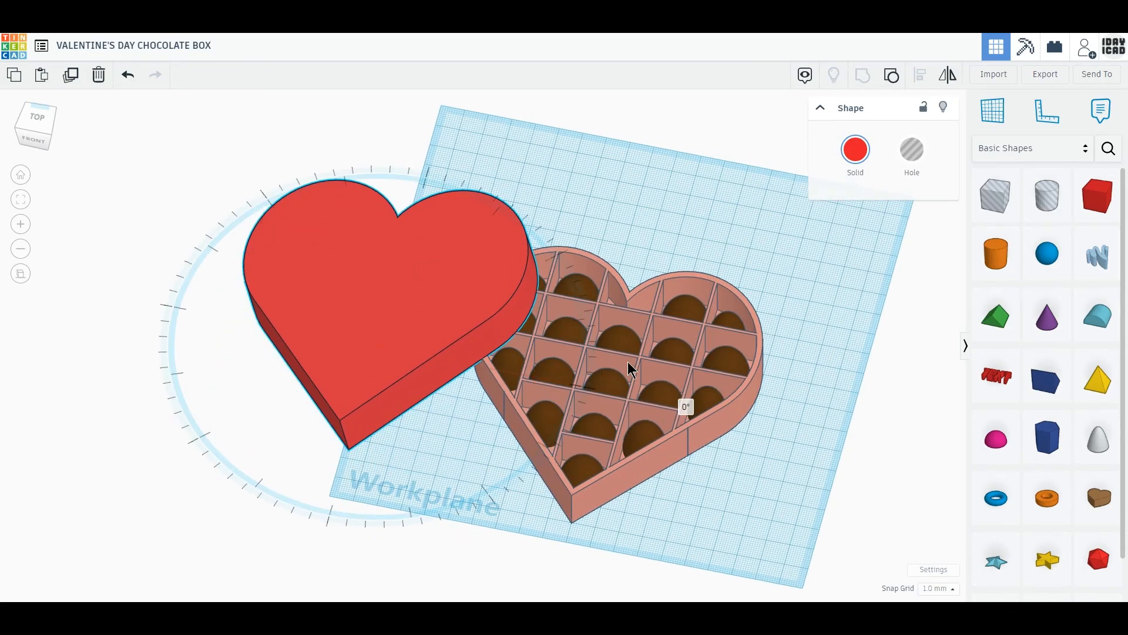
left_click_drag(627, 362, 630, 361)
left_click(758, 499)
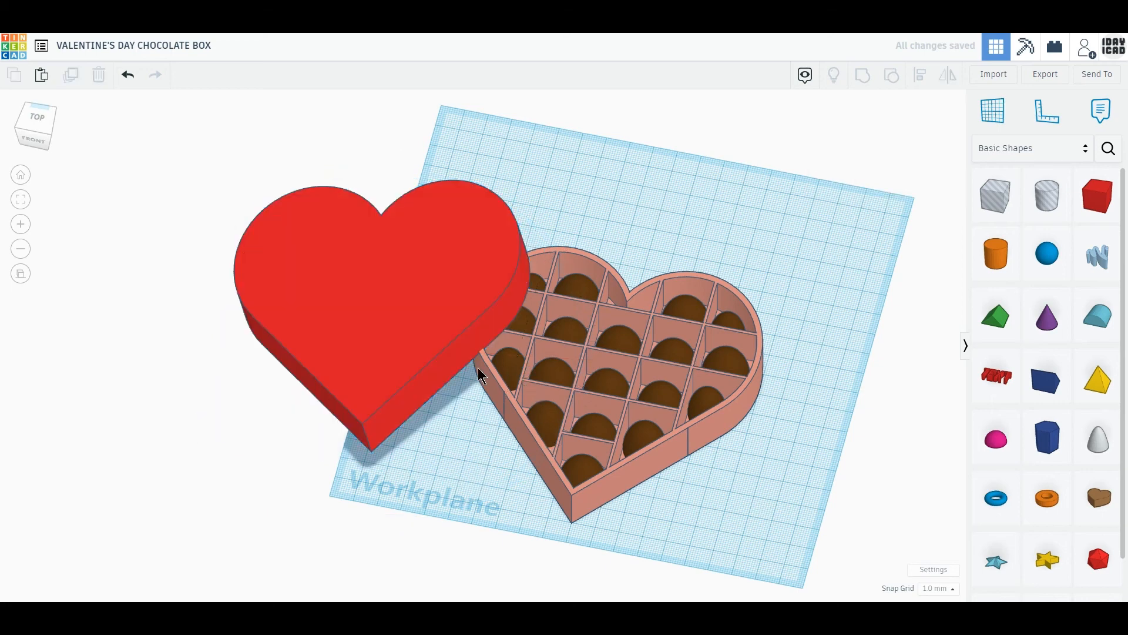
- Shift the lid forward and closer to the tray, adjusting its tilt and height so that it leans on the tray's edge
left_click_drag(398, 335, 409, 349)
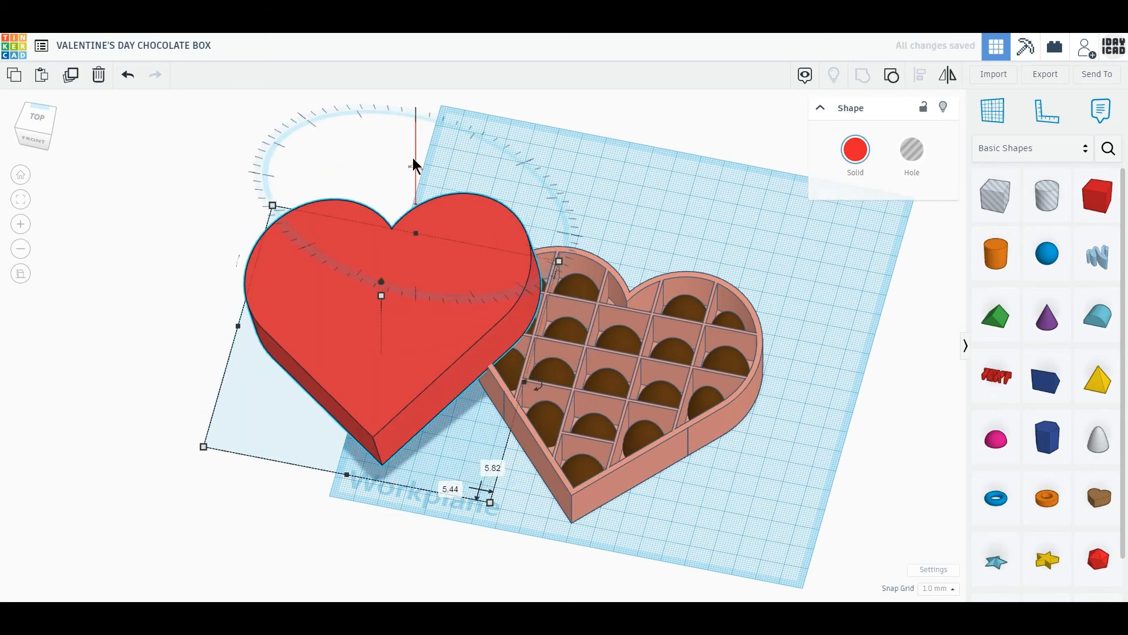
left_click_drag(415, 157, 380, 280)
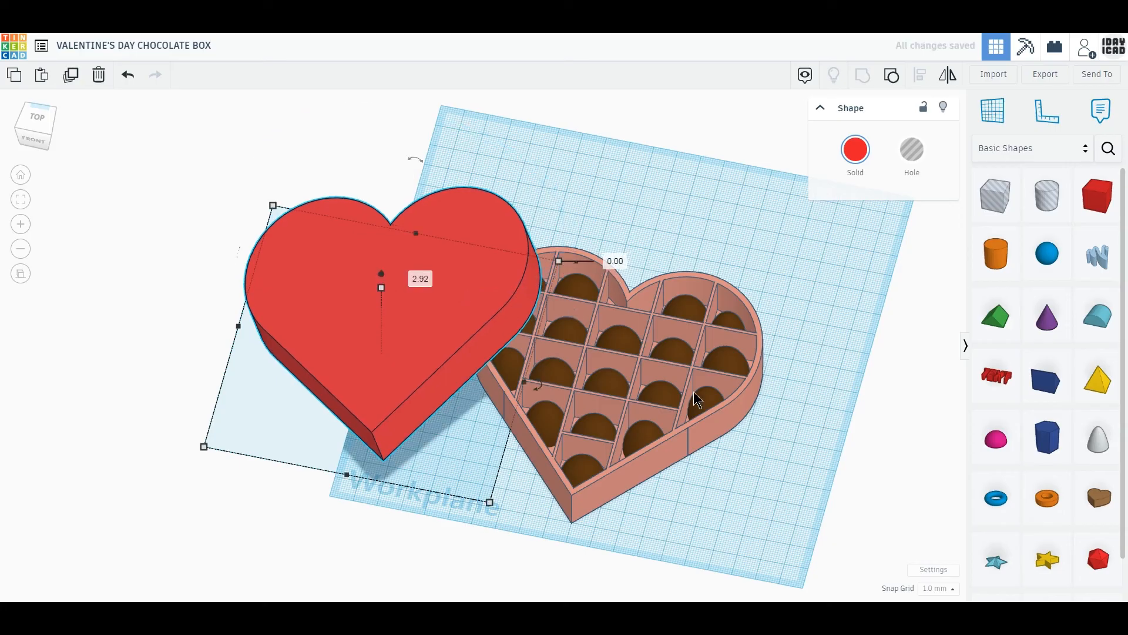
left_click(34, 132)
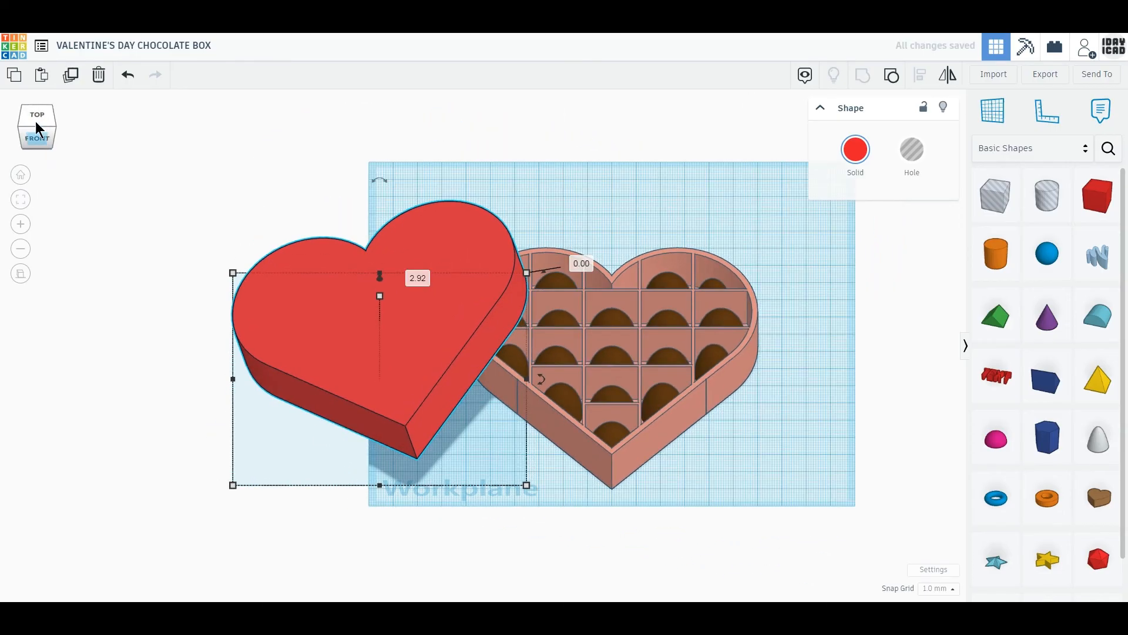
left_click(39, 140)
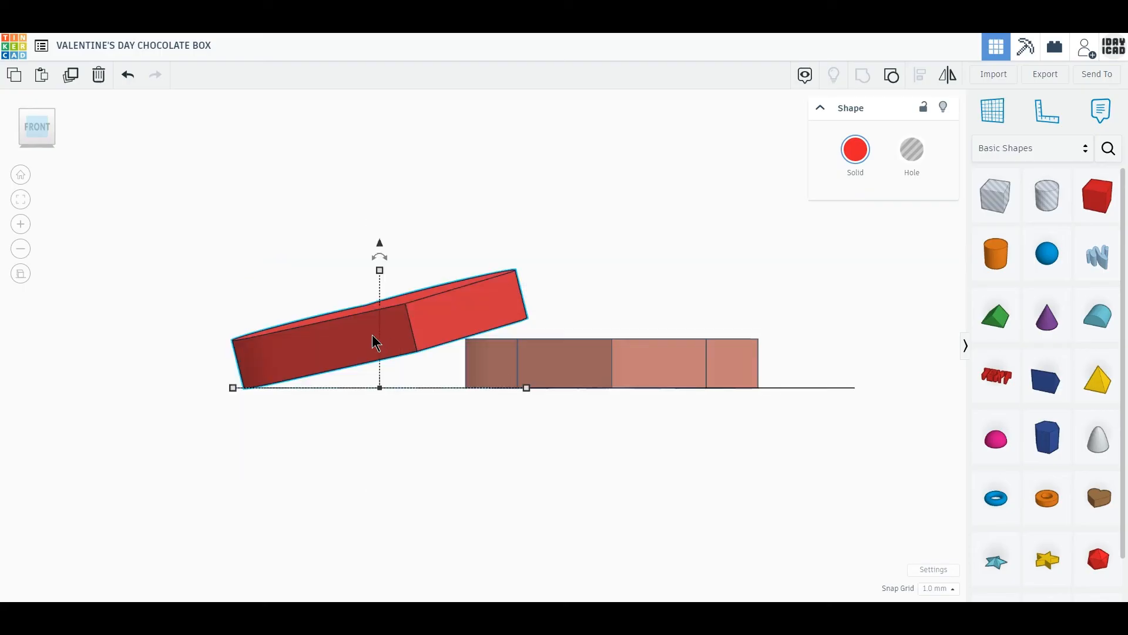
left_click_drag(395, 336, 408, 340)
right_click_drag(530, 401, 185, 461)
left_click_drag(543, 337, 520, 355)
right_click_drag(506, 436, 795, 473)
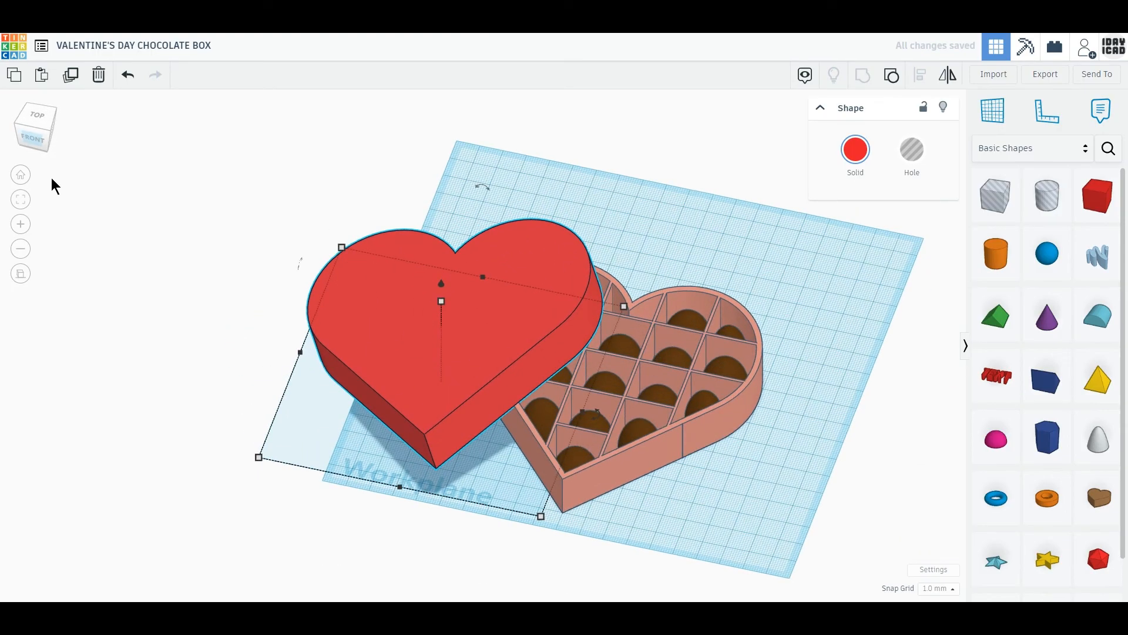
- Select all the shapes and move them together backwards and sideways so the whole lid sits over the workplane
left_click(40, 116)
key("ctrl+a")
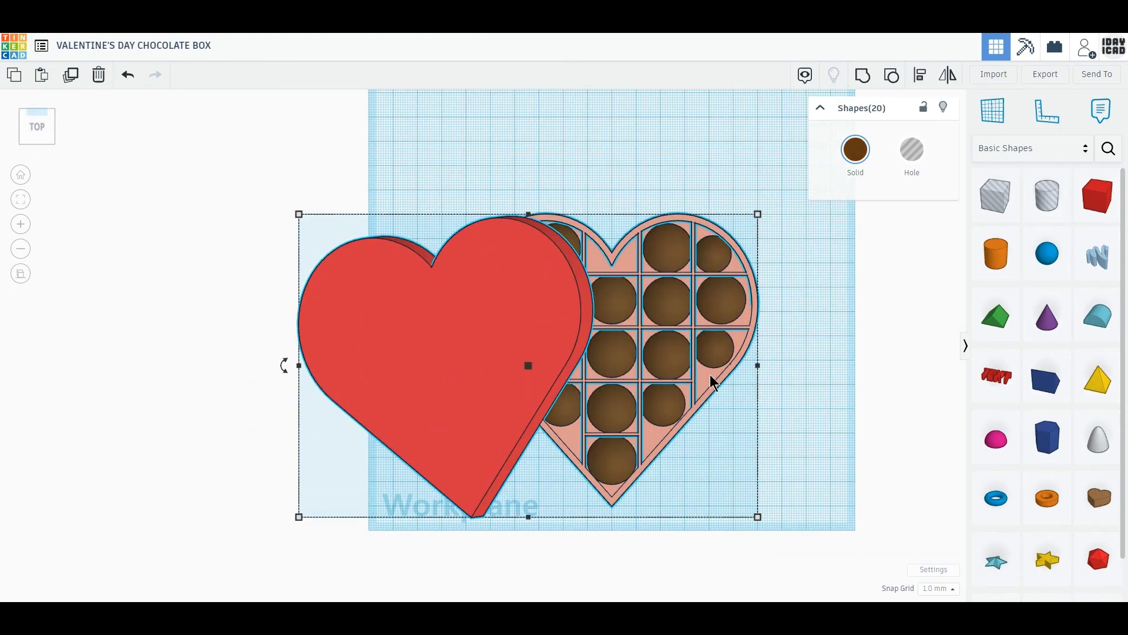
left_click_drag(713, 378, 789, 294)
- Place a new workplane on the lid's top face and add a Scribble shape there
left_click(994, 108)
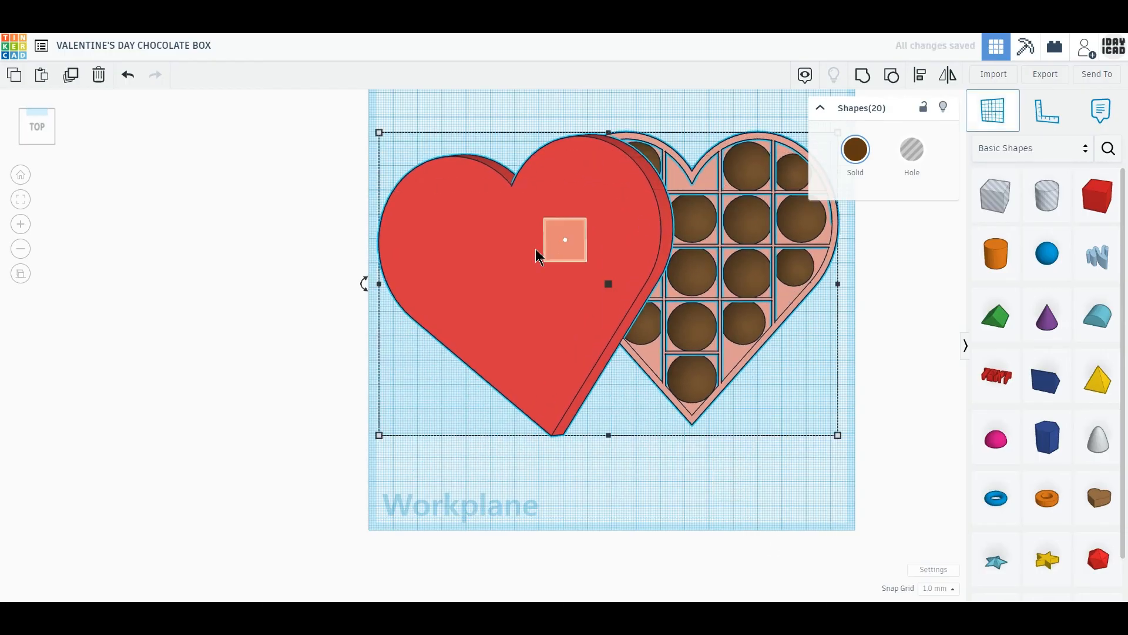
left_click(535, 250)
right_click_drag(530, 361, 548, 309)
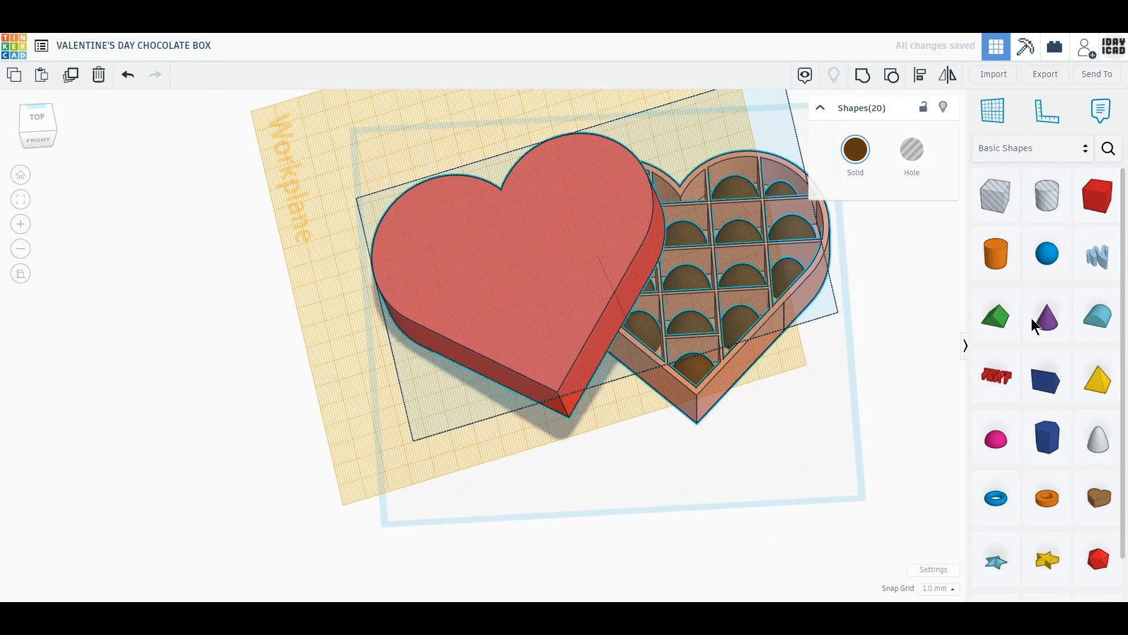
left_click(507, 279)
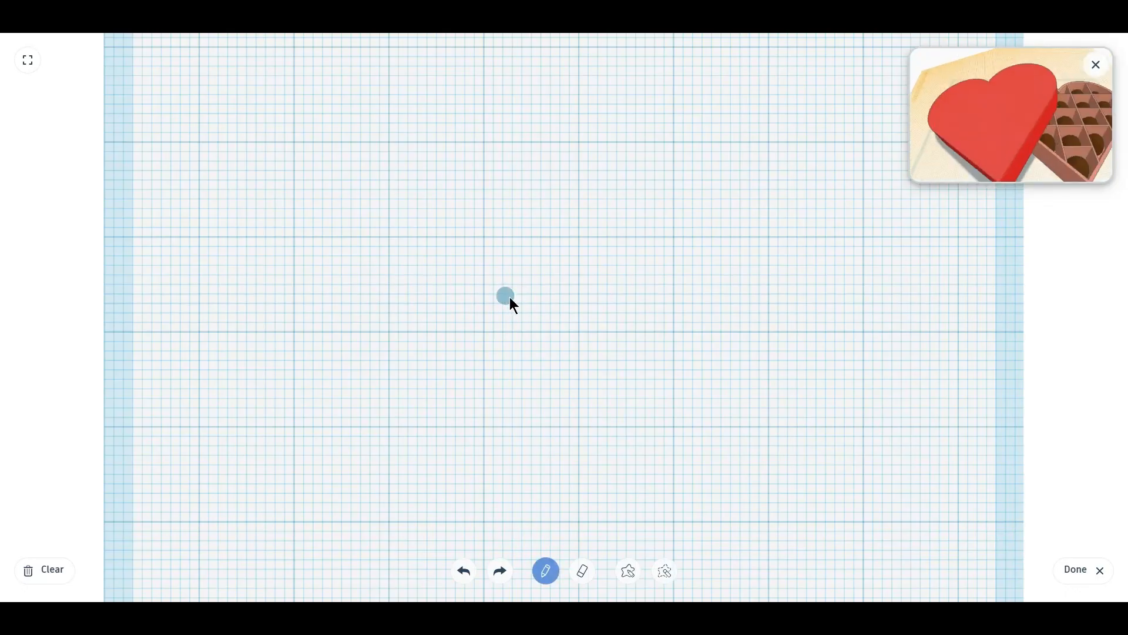
- Draw a ribbon bow with two loops and two hanging tails as the scribble, and finish it
mouse_move(419, 186)
left_mouse_down()
mouse_move(254, 279)
mouse_move(471, 358)
mouse_move(686, 210)
mouse_move(821, 339)
left_mouse_up()
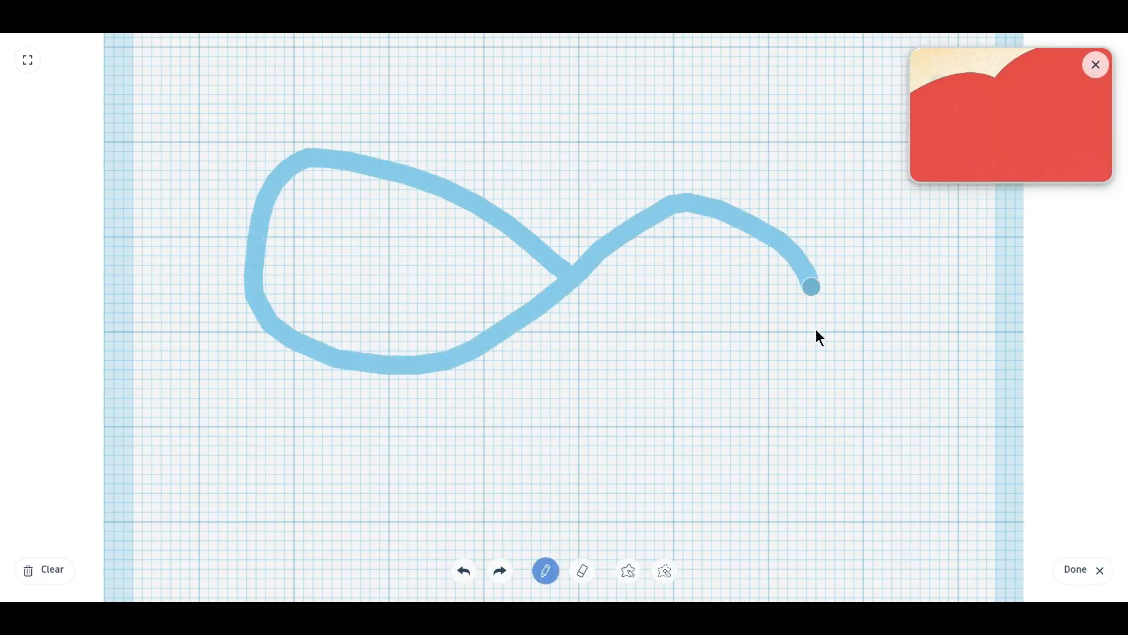
left_click(467, 573)
left_click_drag(481, 224, 298, 198)
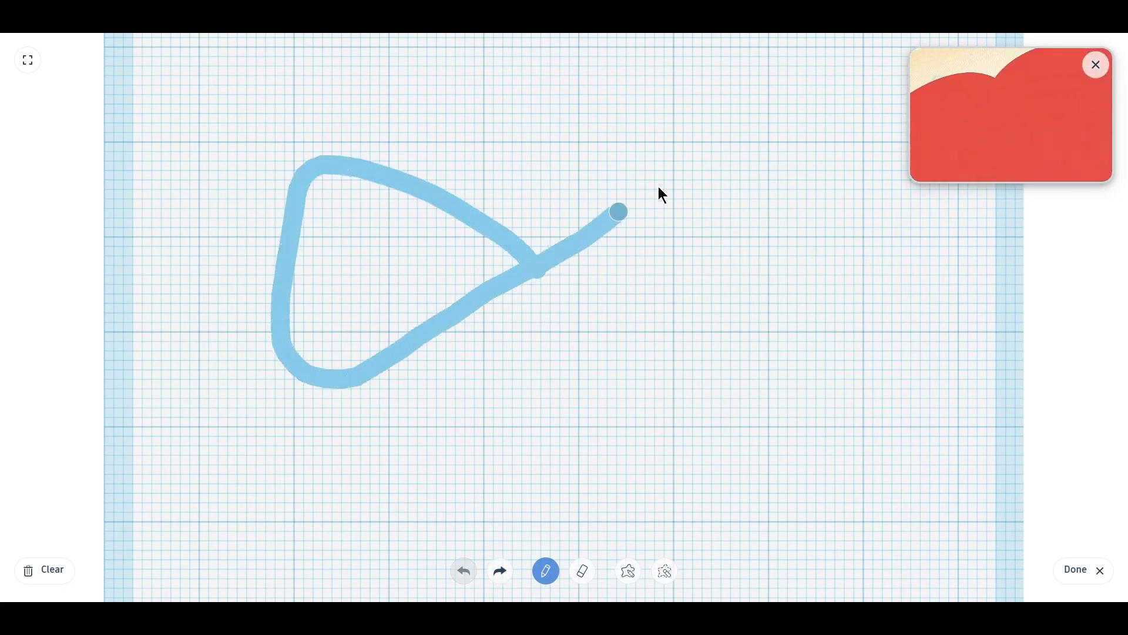
left_click_drag(731, 247, 697, 405)
left_click_drag(543, 287, 548, 287)
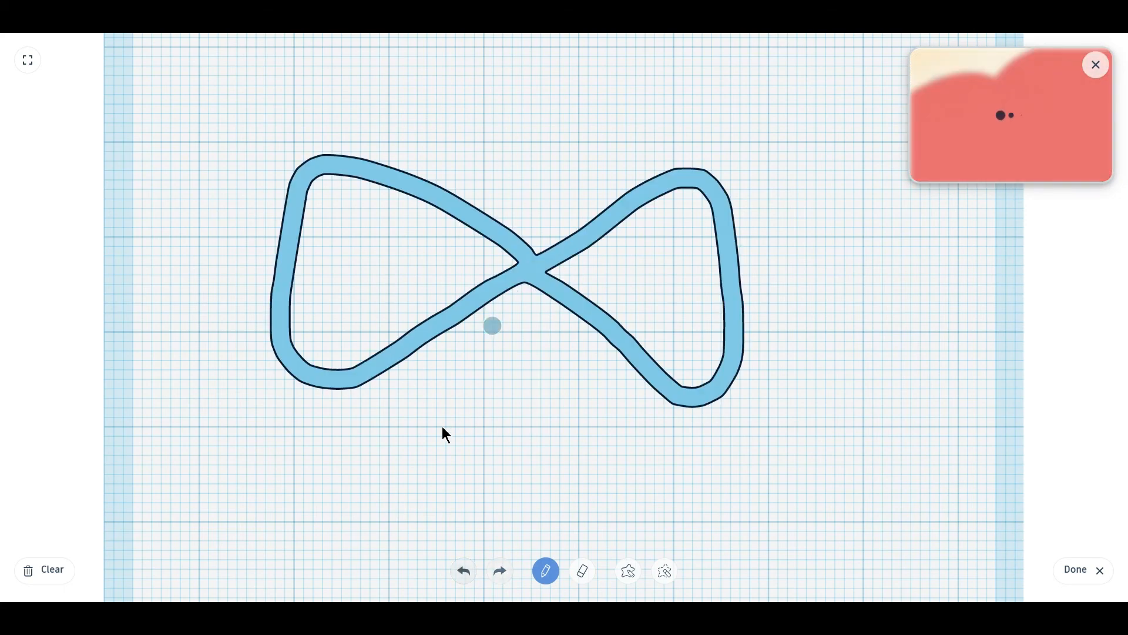
left_click_drag(433, 486, 521, 281)
left_click_drag(541, 298, 589, 493)
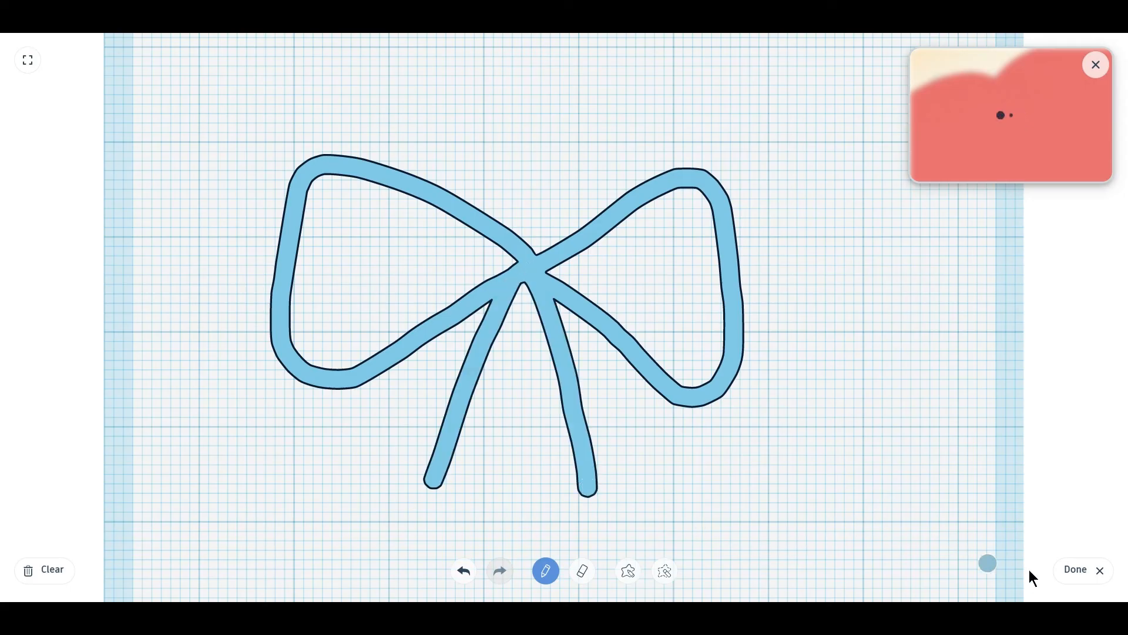
left_click(1066, 570)
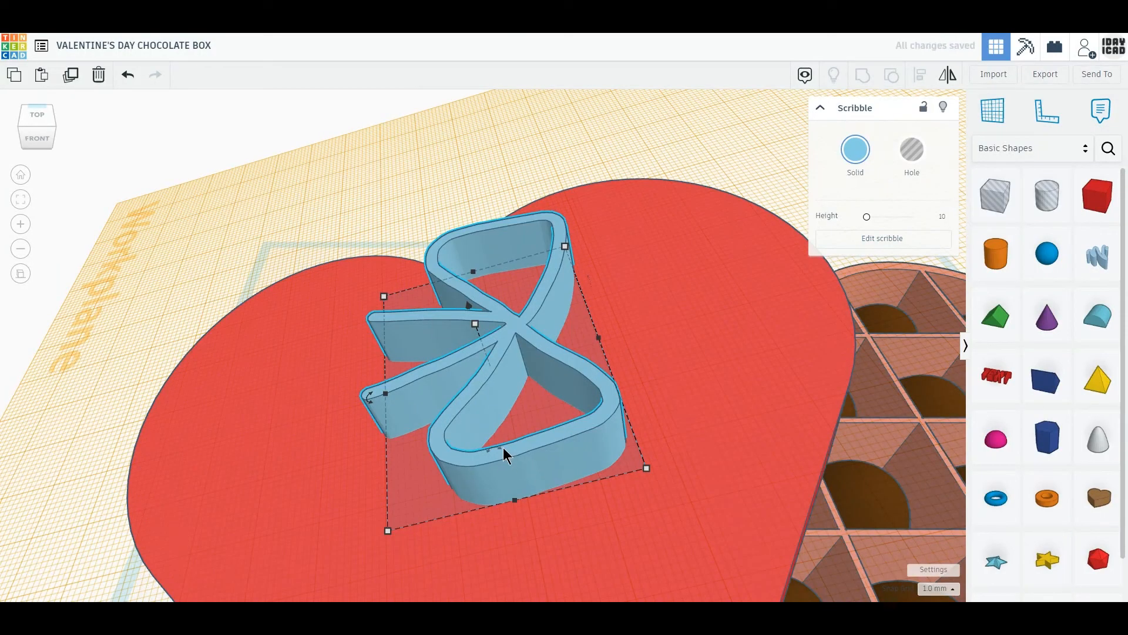
- Rotate the scribbled bow by -90° on the lid and reduce its height to 1 mm
scroll(503, 450, "down", 2)
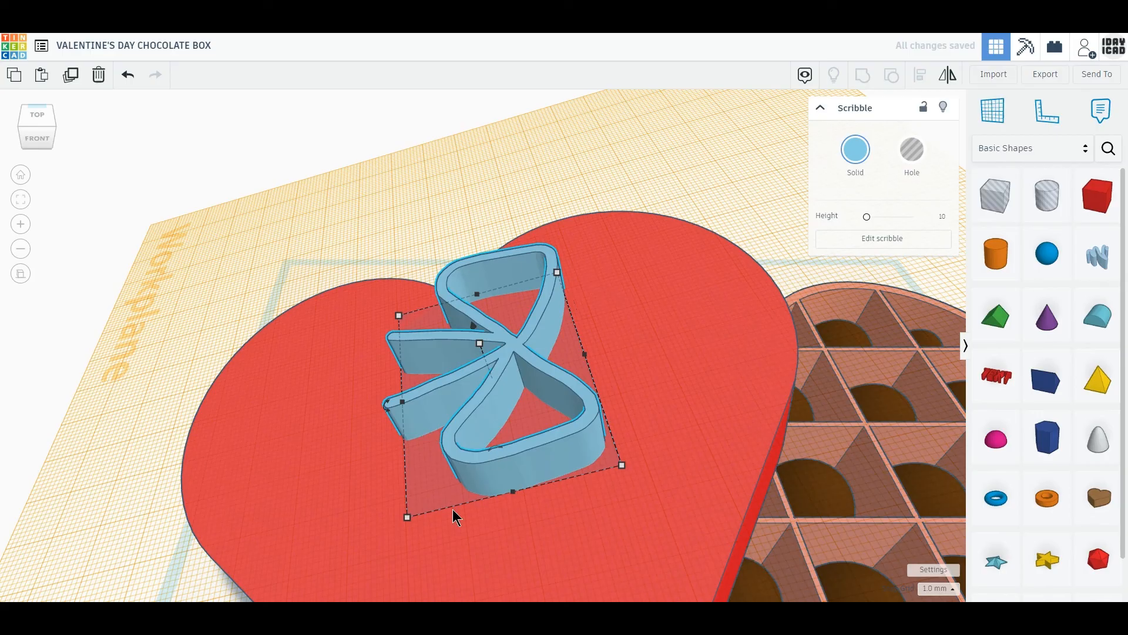
scroll(453, 509, "down", 1)
middle_click_drag(513, 510, 504, 458)
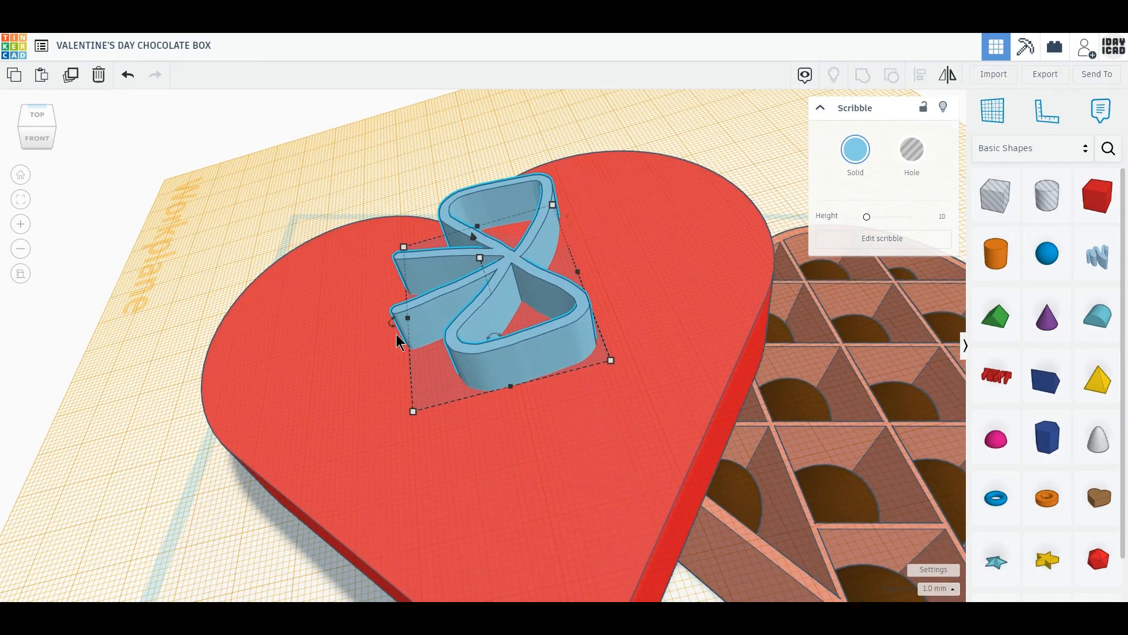
left_click_drag(393, 323, 534, 393)
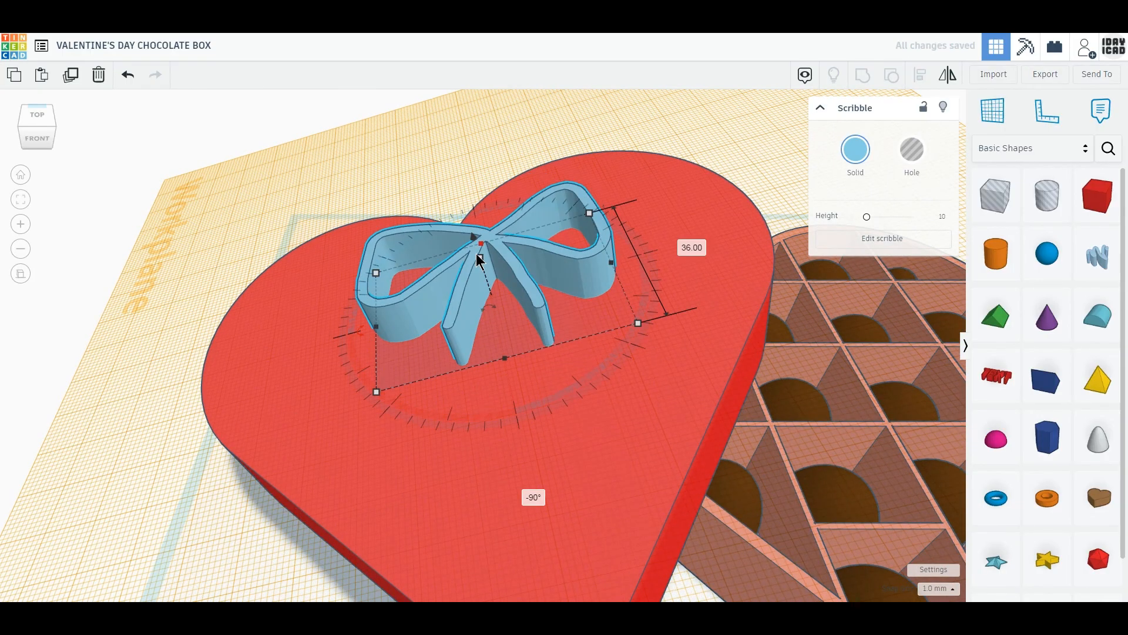
left_click_drag(482, 257, 497, 292)
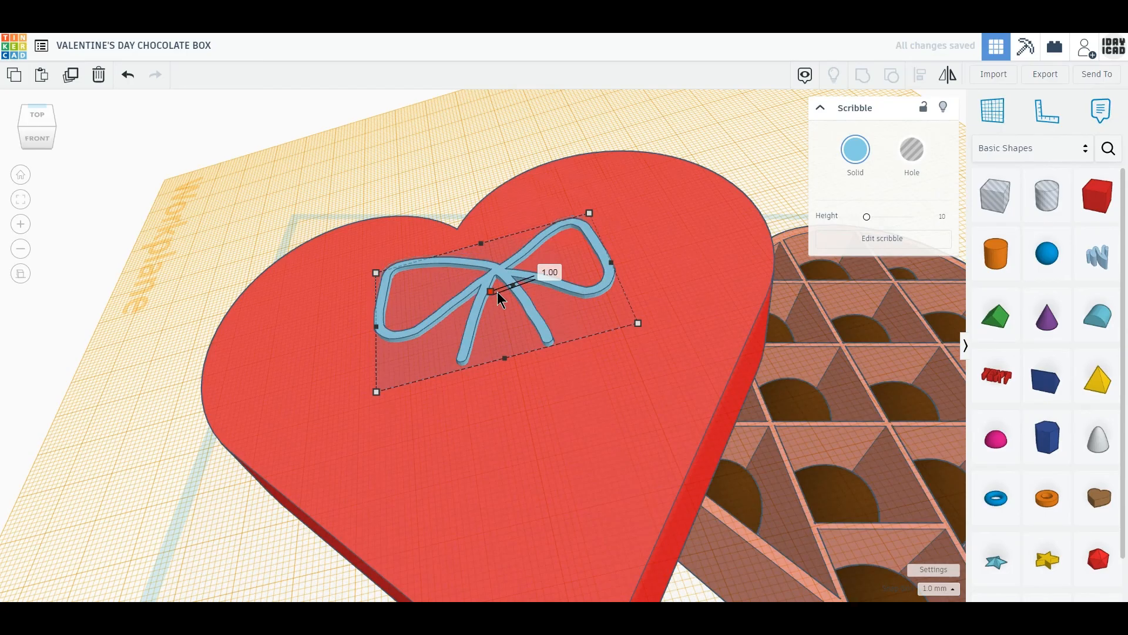
- Enlarge the bow to 65.14 mm by 47.02 mm and colour it white
left_click_drag(380, 392, 298, 462)
left_click(854, 151)
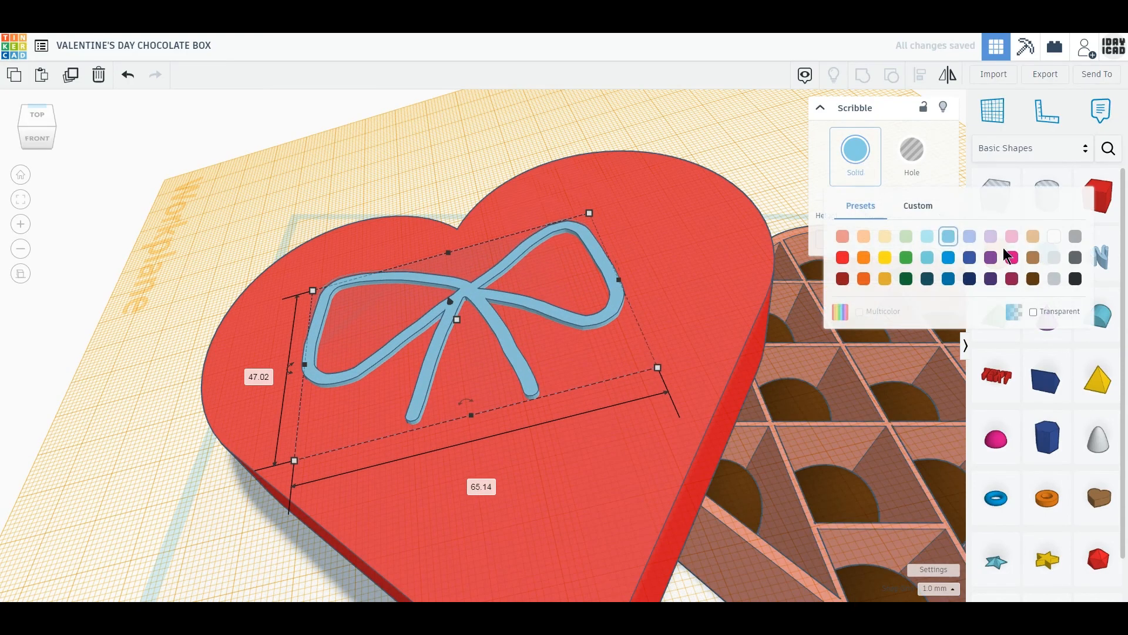
left_click(1053, 238)
- Add a second Scribble at the bow's centre and draw a star-like burst of strokes radiating from one point
left_click(1097, 255)
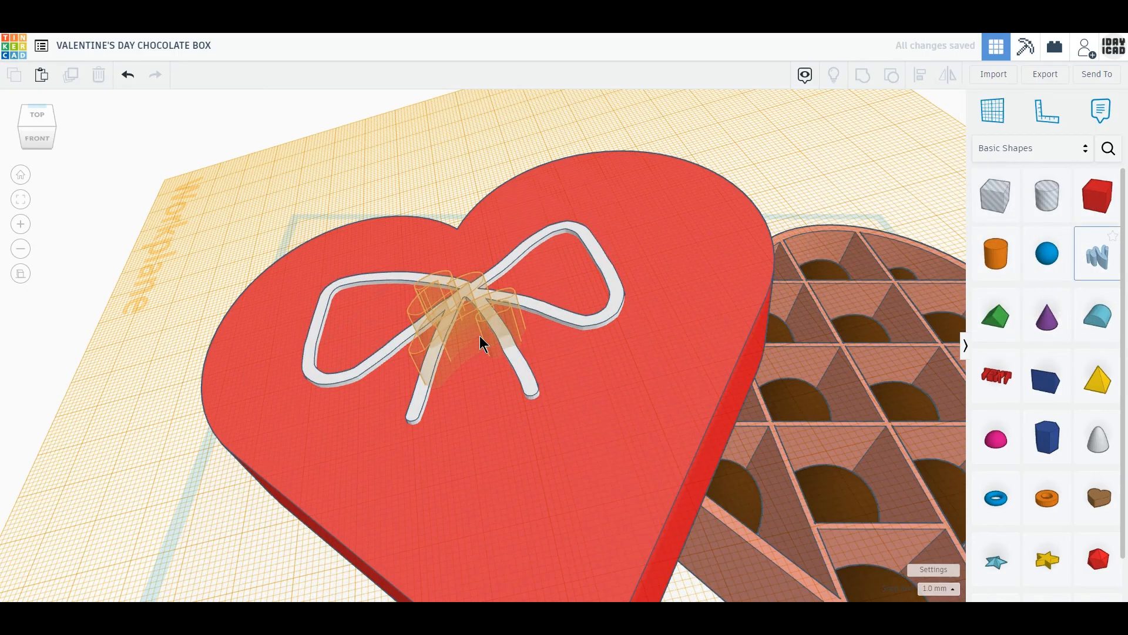
left_click(479, 329)
left_click(520, 395)
left_click_drag(441, 241, 562, 323)
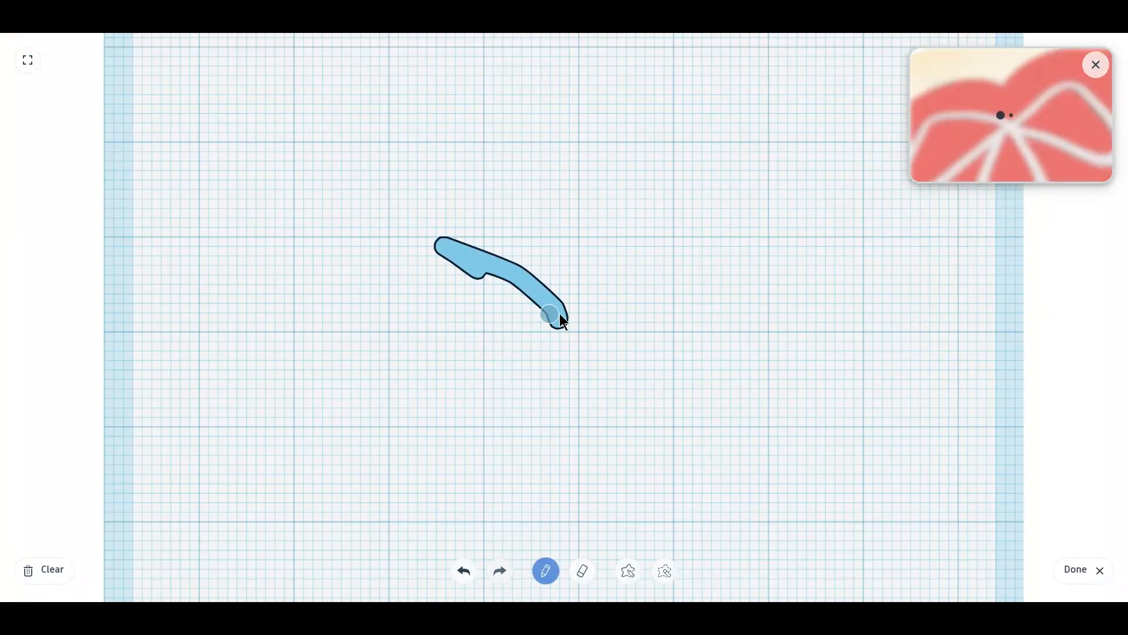
mouse_move(529, 222)
left_mouse_down()
mouse_move(567, 326)
mouse_move(469, 313)
left_mouse_up()
left_click_drag(603, 234, 543, 318)
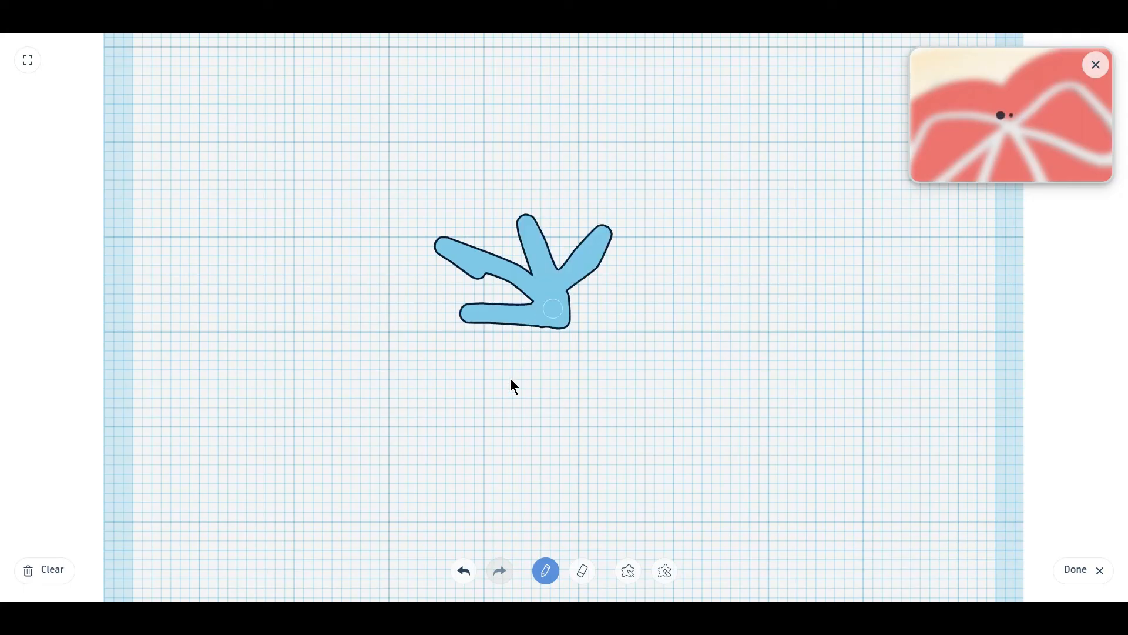
mouse_move(508, 393)
left_mouse_down()
mouse_move(592, 360)
mouse_move(618, 315)
left_mouse_up()
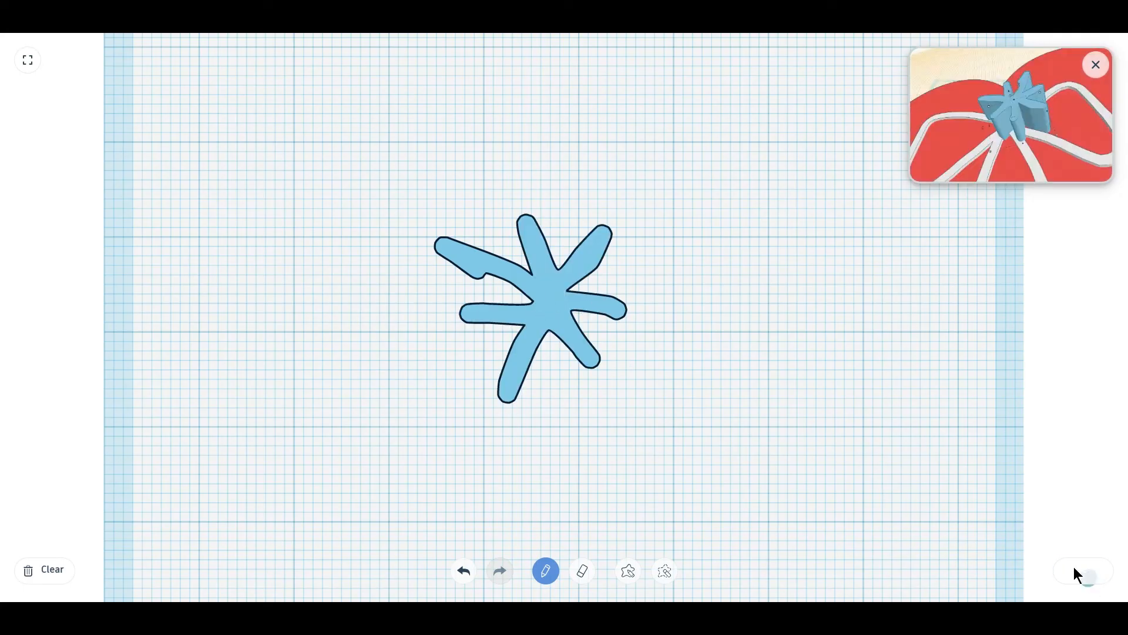
- Finish the star-like scribble, reduce it to a thin layer and position it over the centre of the bow
left_click(1078, 573)
mouse_move(523, 355)
left_mouse_down()
mouse_move(508, 385)
mouse_move(466, 373)
left_mouse_up()
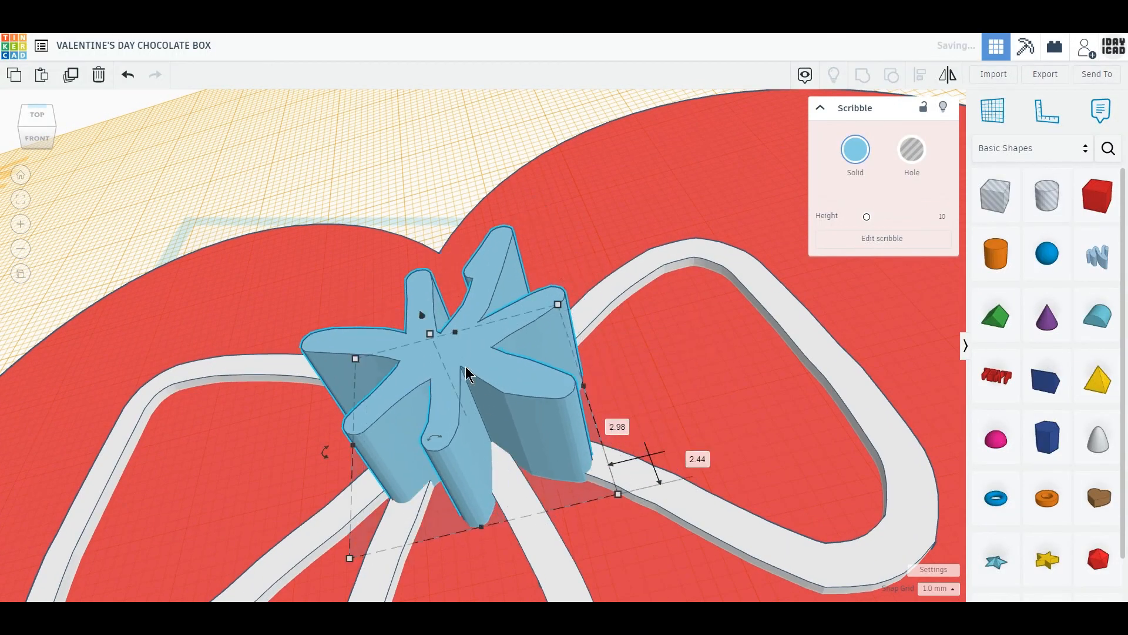
mouse_move(430, 335)
left_mouse_down()
mouse_move(465, 414)
mouse_move(460, 402)
left_mouse_up()
left_click_drag(539, 441, 530, 423)
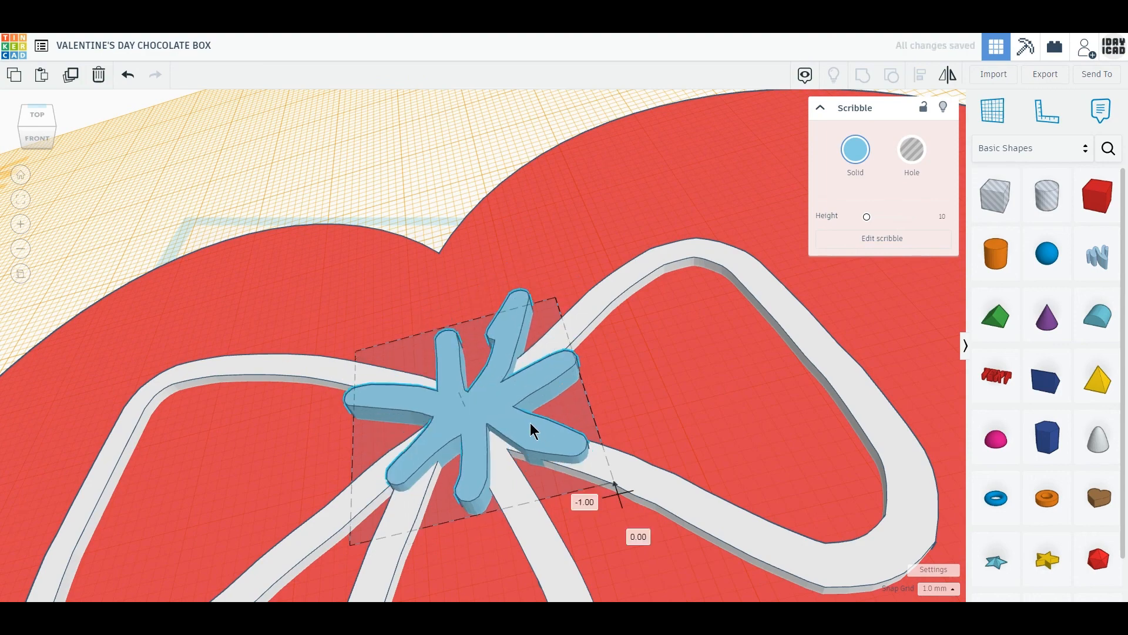
- Colour the star-like scribble light salmon pink and return the workplane to the base grid
left_click(855, 150)
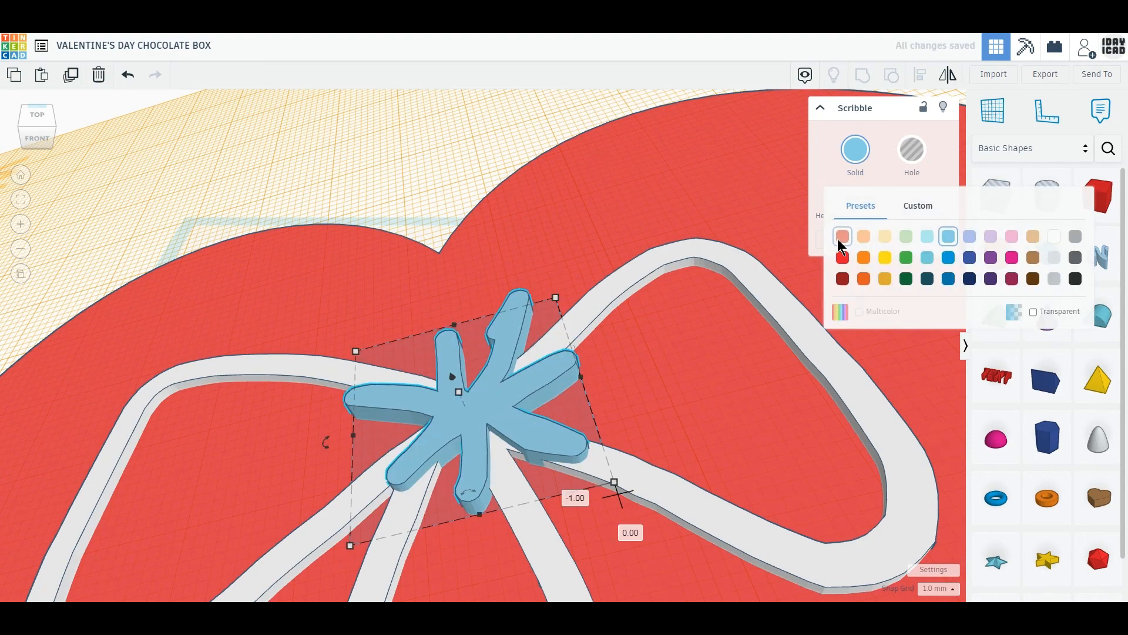
left_click(841, 237)
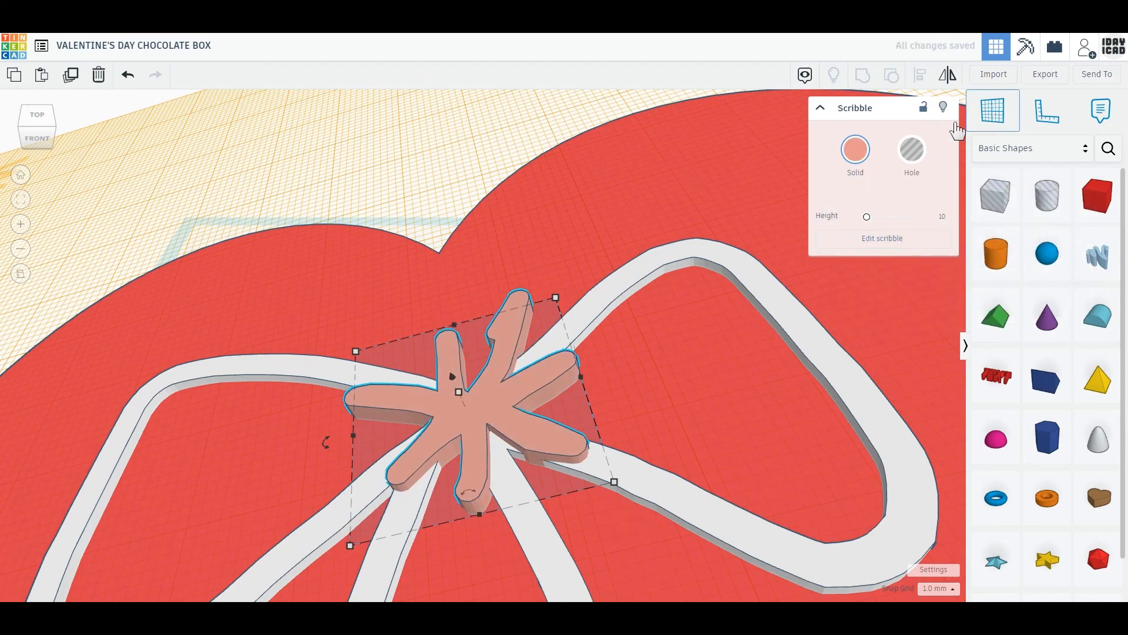
left_click(430, 230)
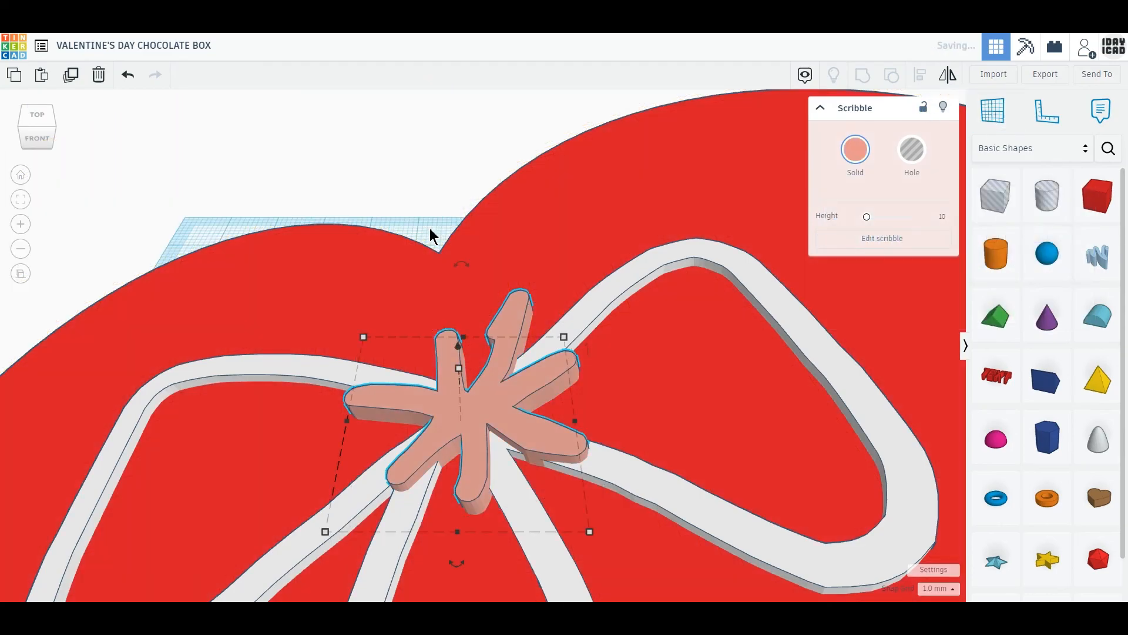
left_click(20, 176)
left_click(147, 182)
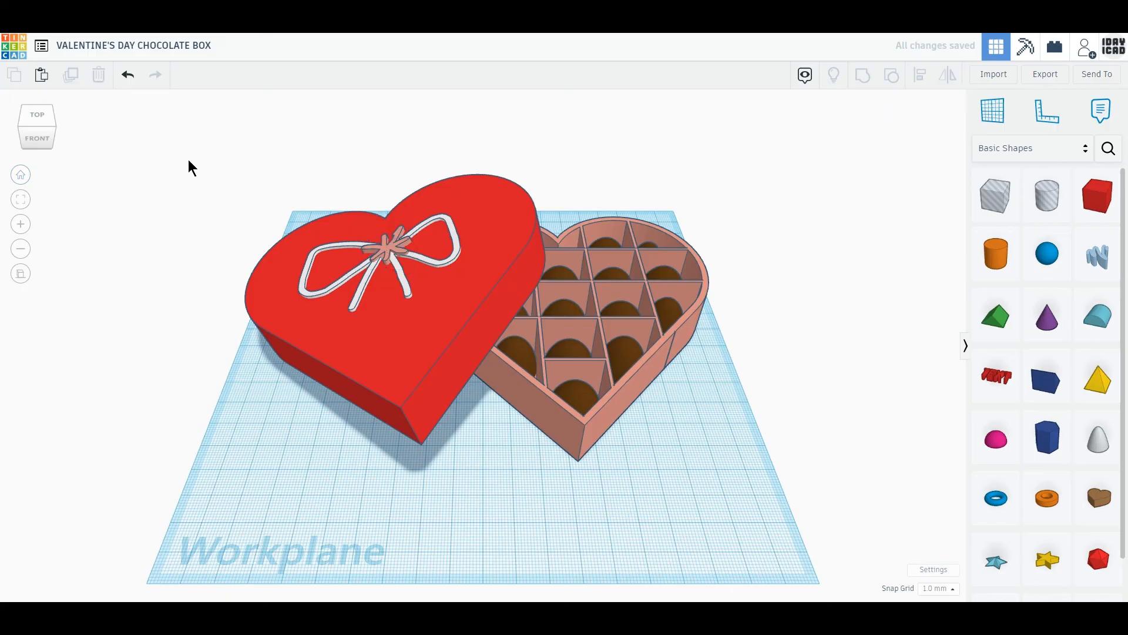
- Select the whole chocolate box with its lid and bow, and shift it slightly towards the front of the workplane
left_click_drag(188, 160, 745, 479)
mouse_move(589, 440)
left_mouse_down()
mouse_move(570, 447)
mouse_move(577, 457)
left_mouse_up()
left_click(142, 318)
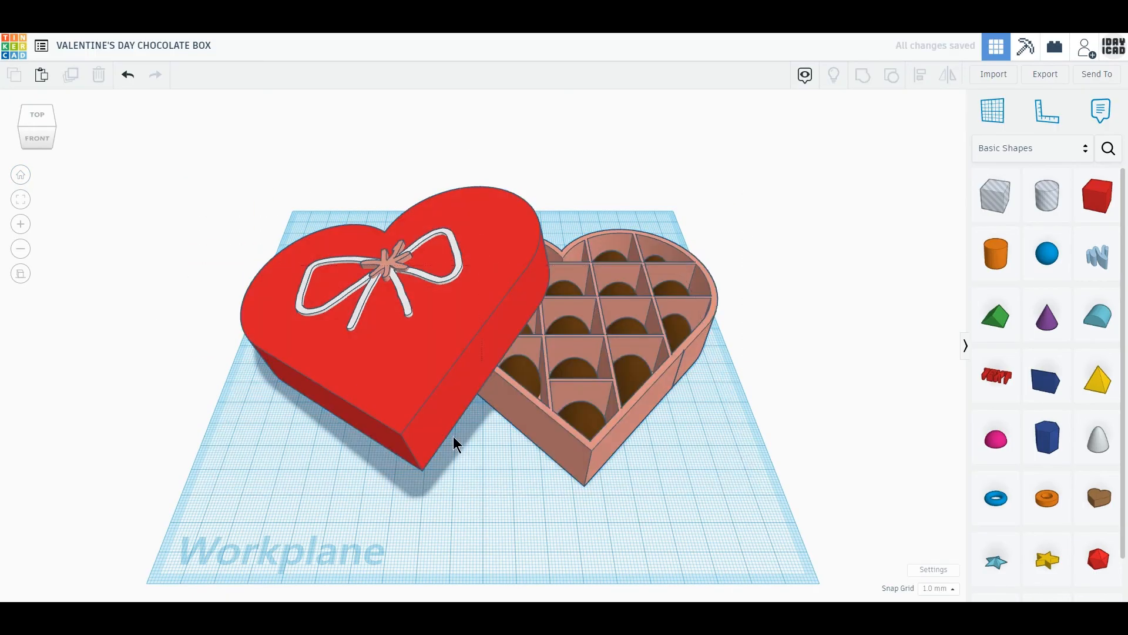
right_click_drag(483, 425, 481, 467)
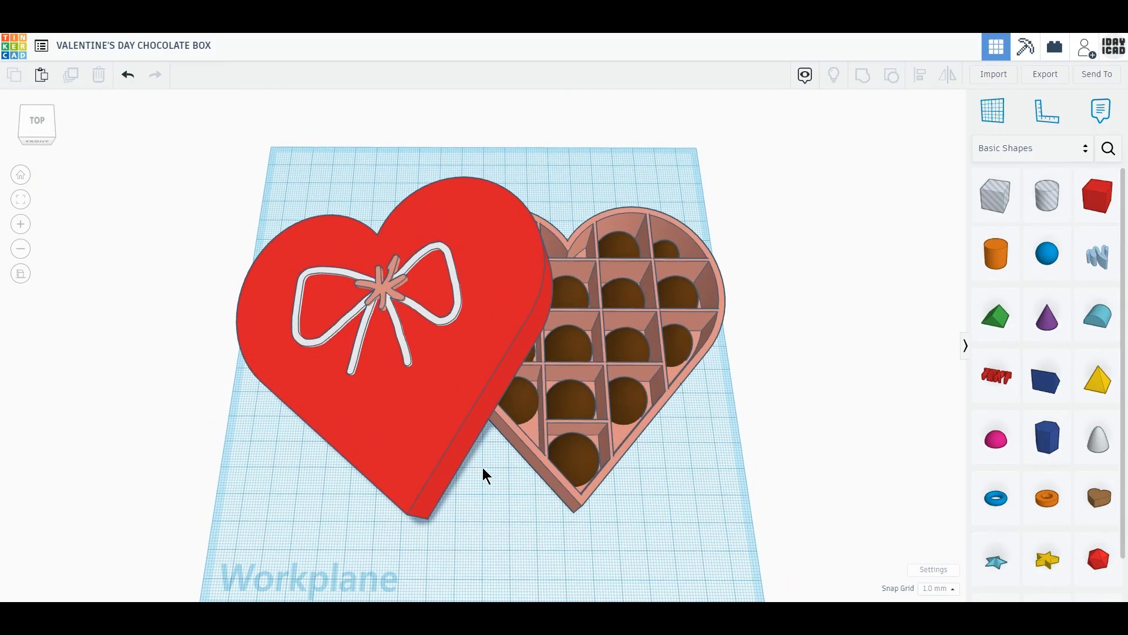
scroll(483, 468, "up", 3)
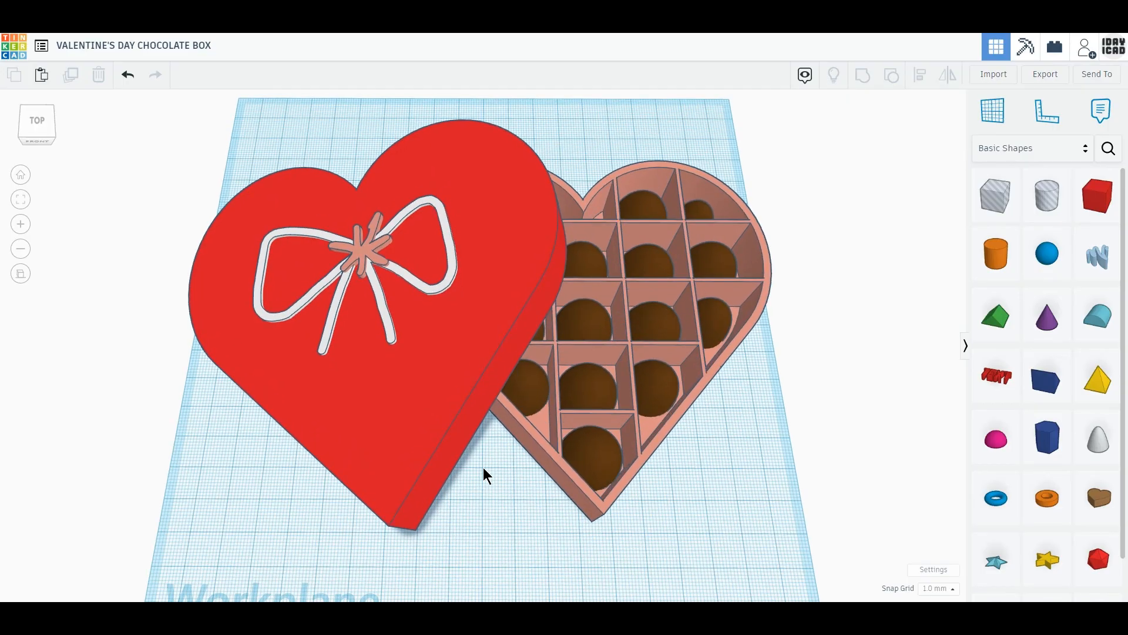
scroll(483, 468, "up", 1)
middle_click_drag(483, 467, 484, 488)
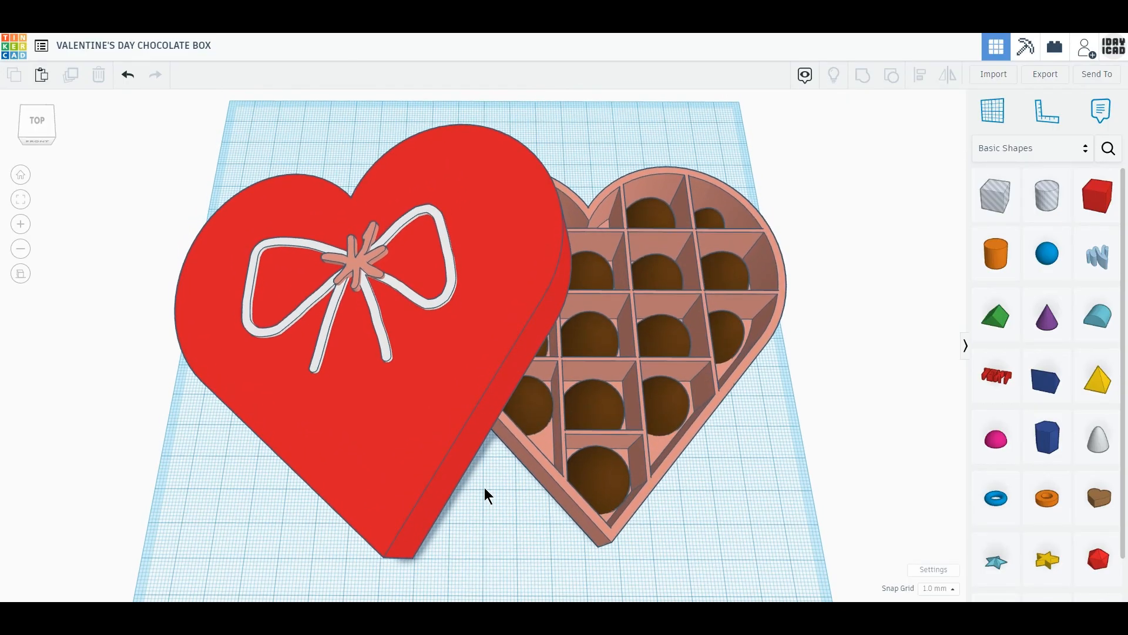